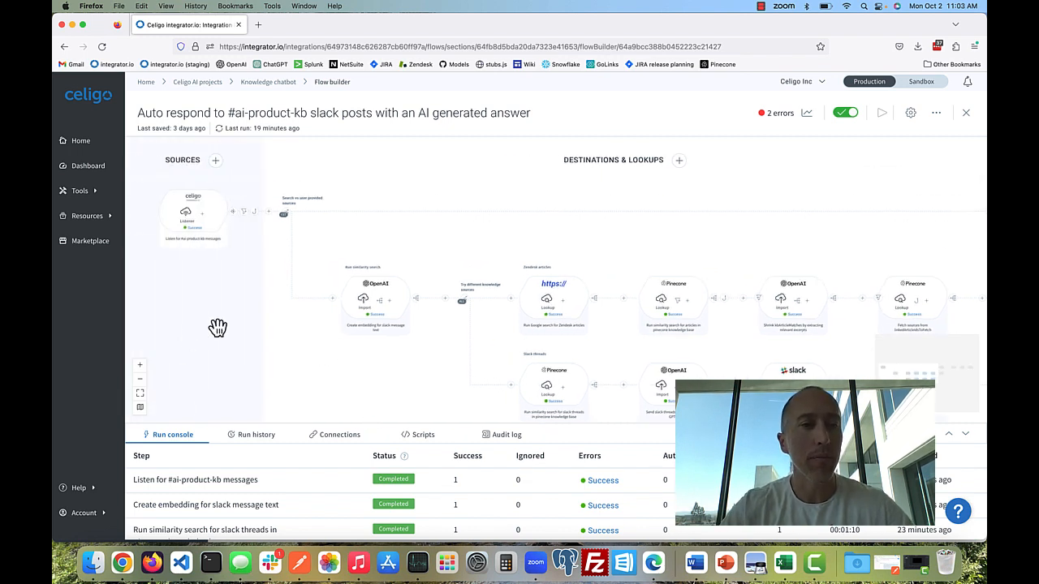
Open the transformation defined on the #ai-product-kb messages listener in the flow.
click(139, 365)
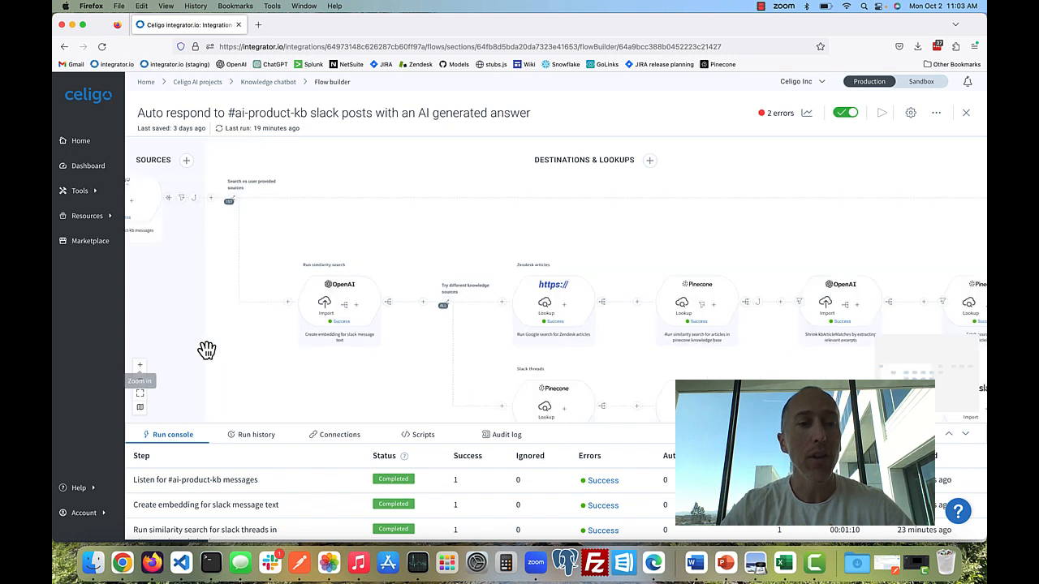
drag(207, 348, 293, 374)
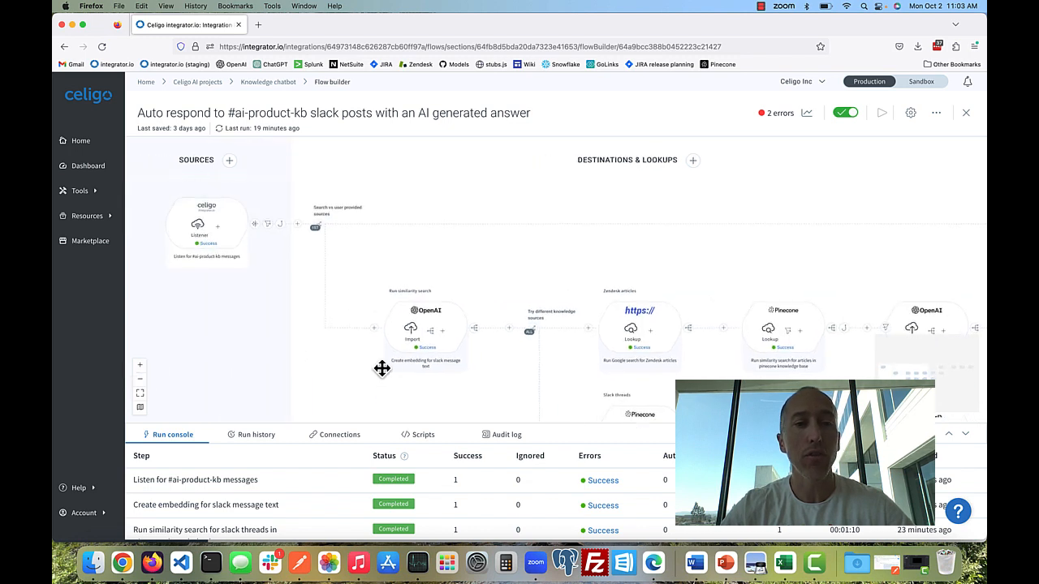
click(140, 365)
drag(304, 344, 395, 349)
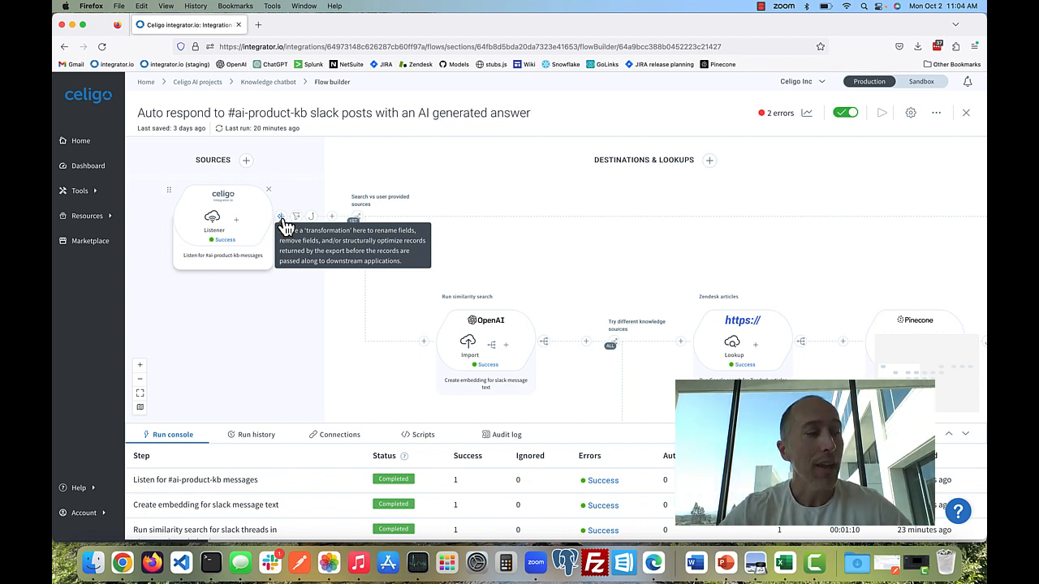
click(283, 219)
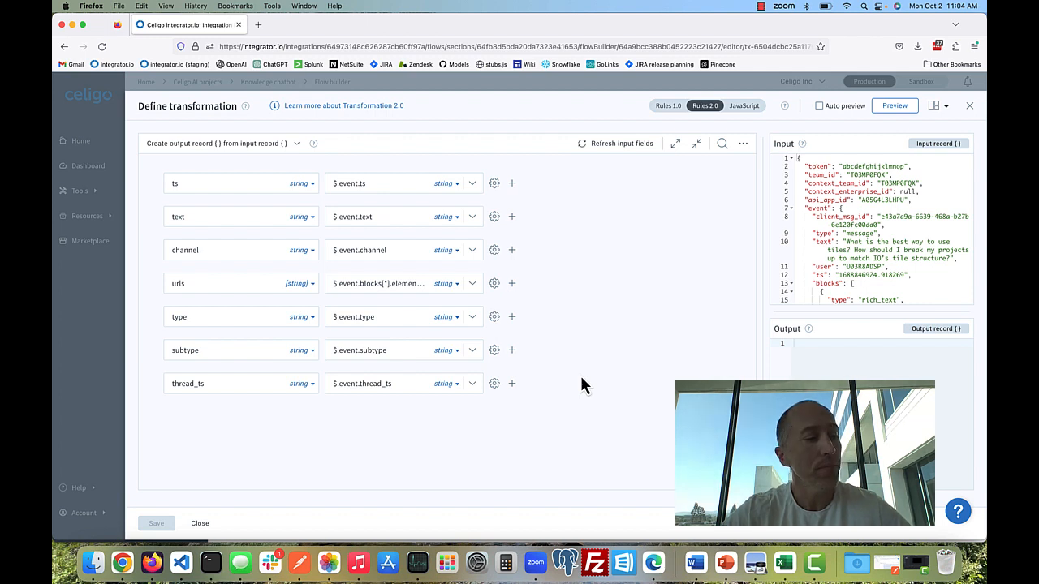
Compare the Rules 1.0, Rules 2.0 and JavaScript modes of the listener's transformation, returning to Rules 2.0.
click(668, 106)
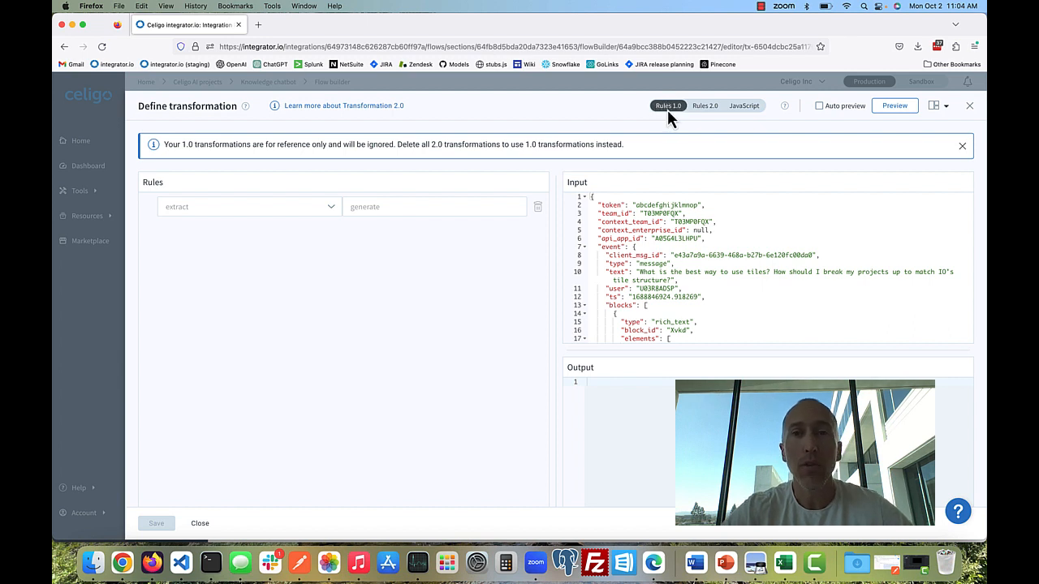
click(706, 108)
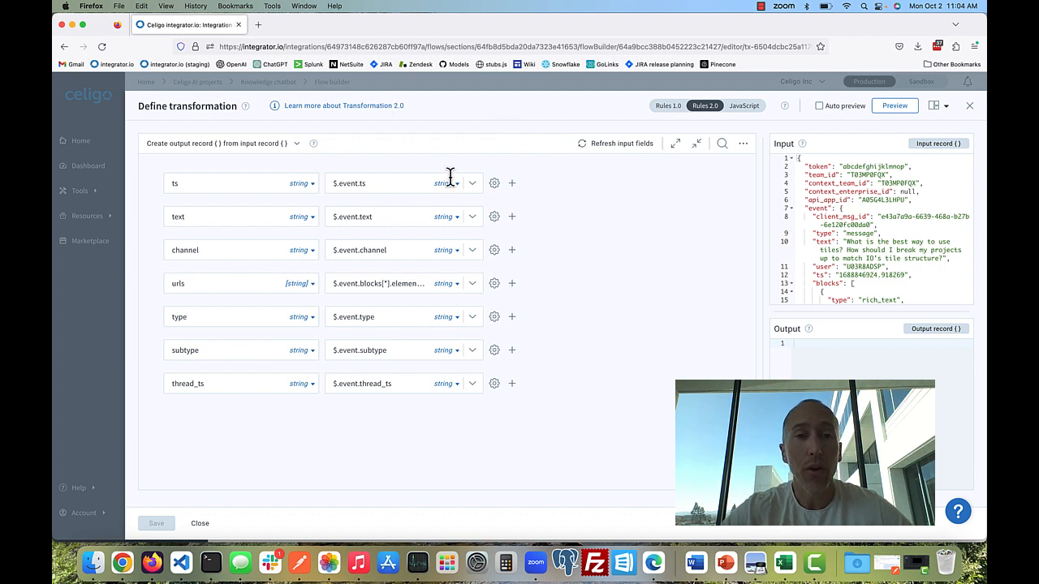
click(745, 108)
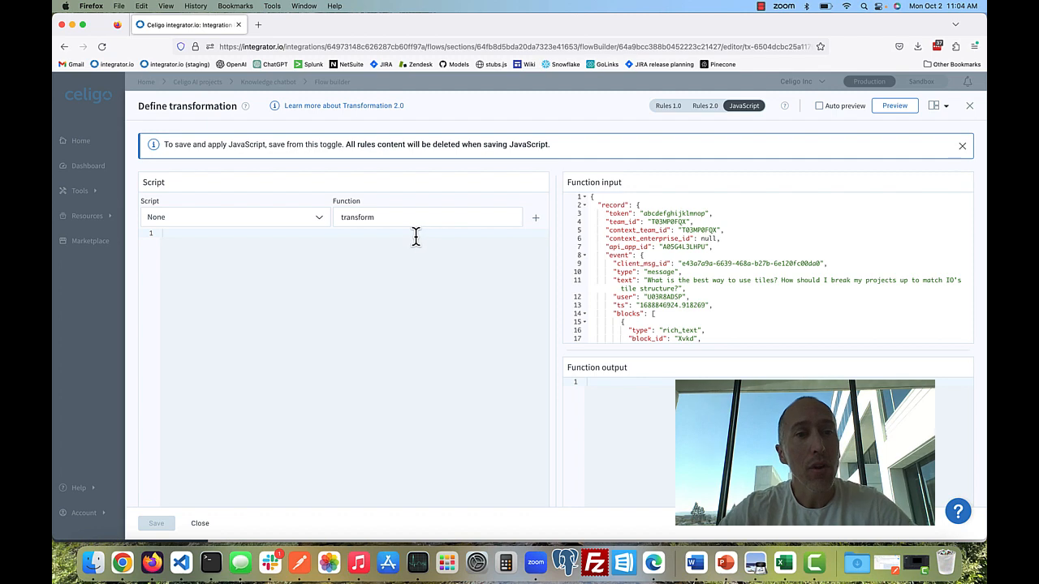
click(703, 114)
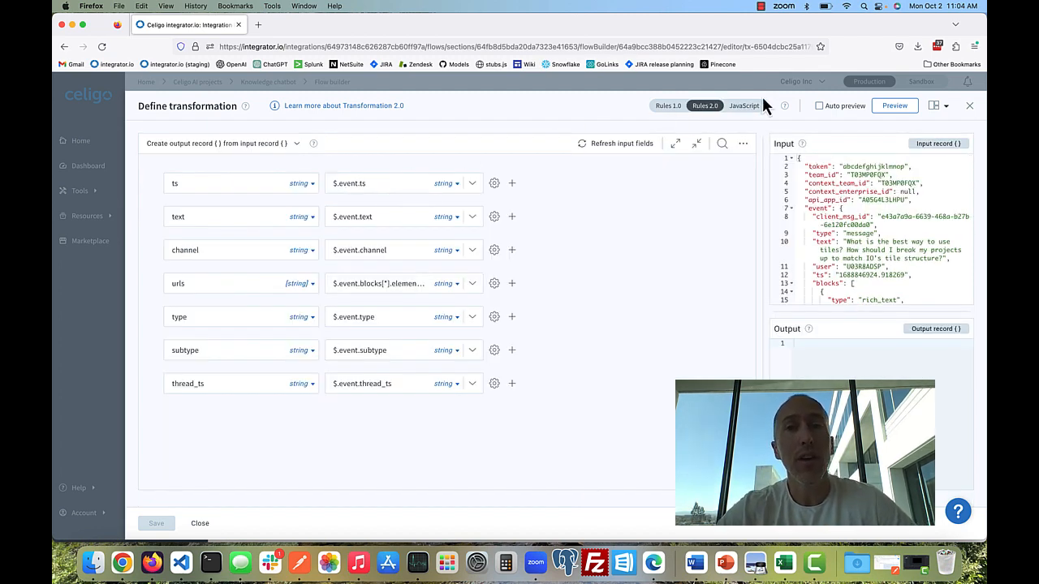
Check which scripts are available for a JavaScript transformation without choosing one, and close the transformation editor.
click(745, 107)
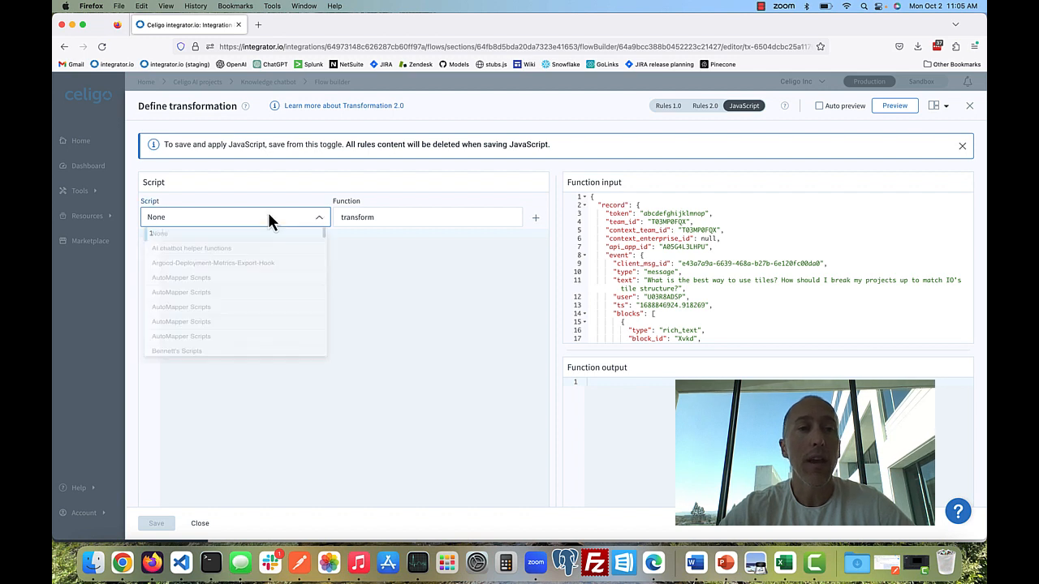
click(269, 219)
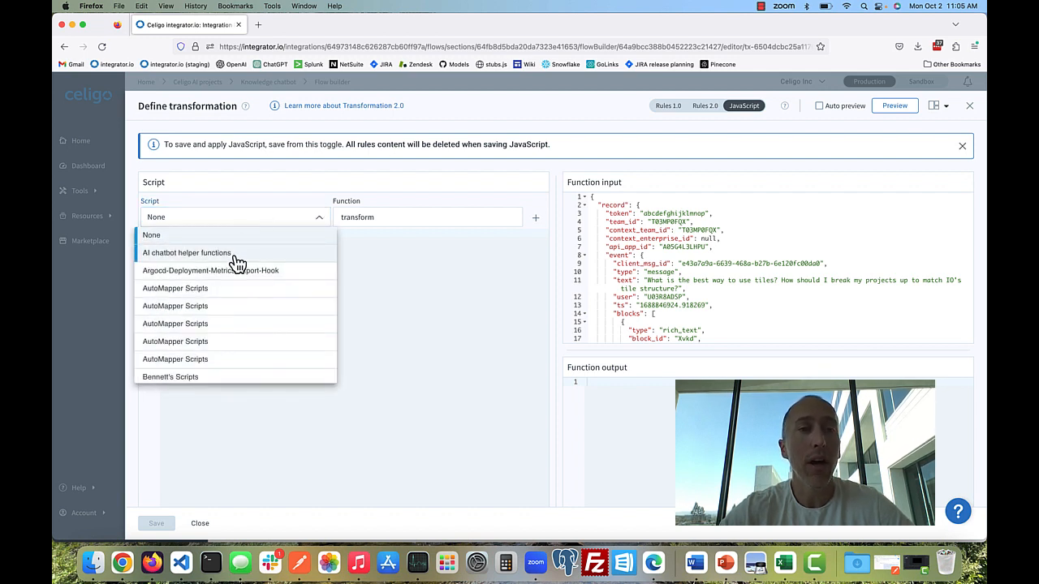
click(445, 277)
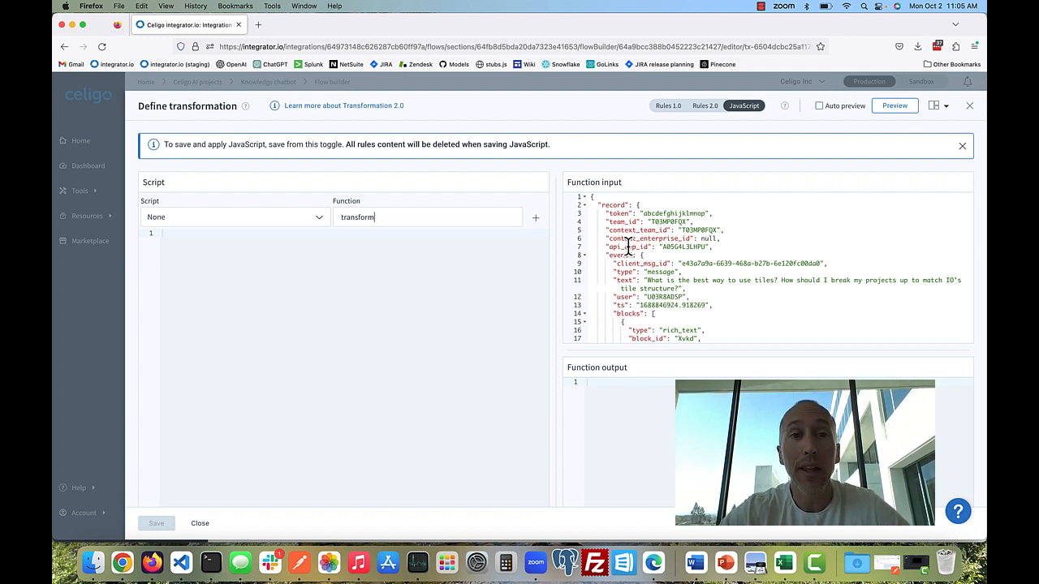
click(970, 106)
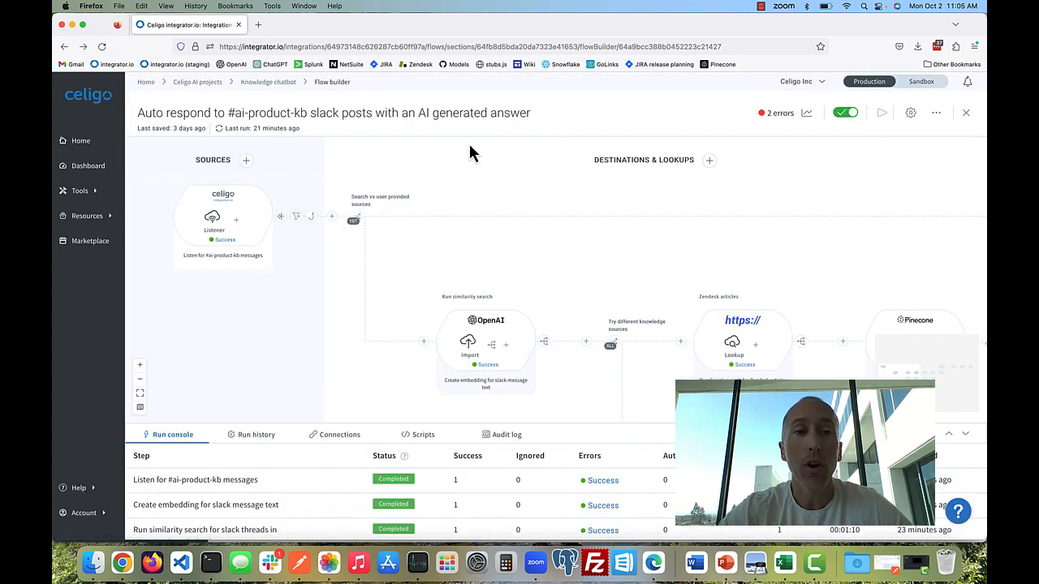
Open the listener's hooks and bring up the AI chatbot helper functions script of the pre save page hook in the script editor.
click(313, 219)
click(639, 270)
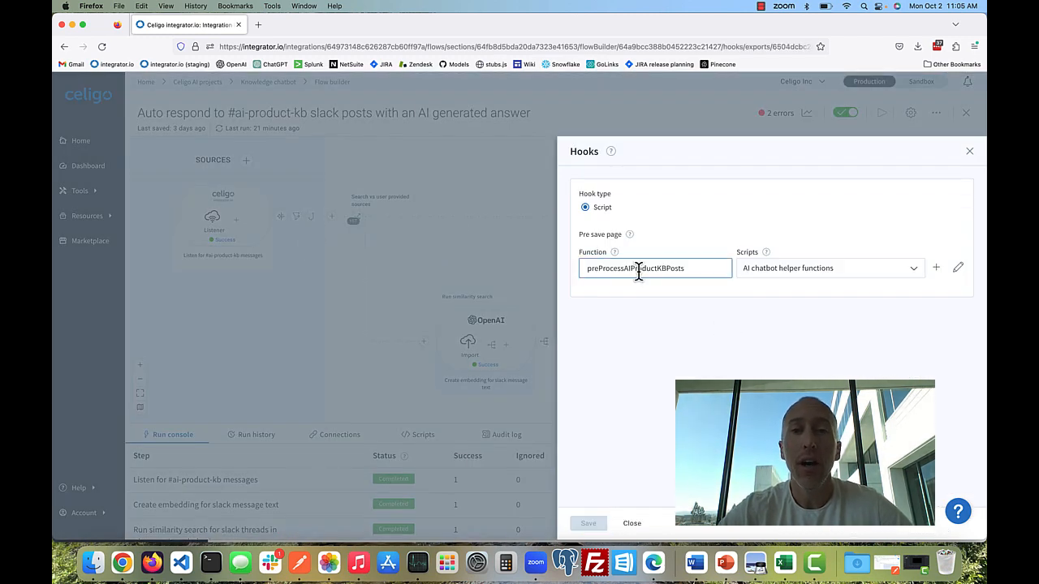
click(958, 267)
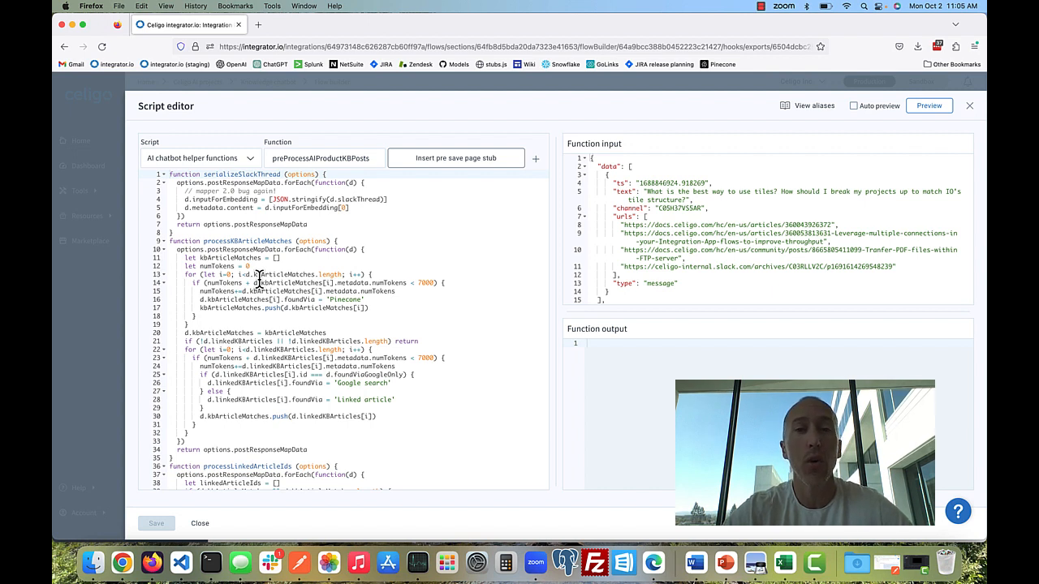
Find the preProcessAIProductKBPosts function in the script to review its code, and close the script editor and the hooks settings.
double_click(298, 157)
key(ctrl+c)
click(326, 338)
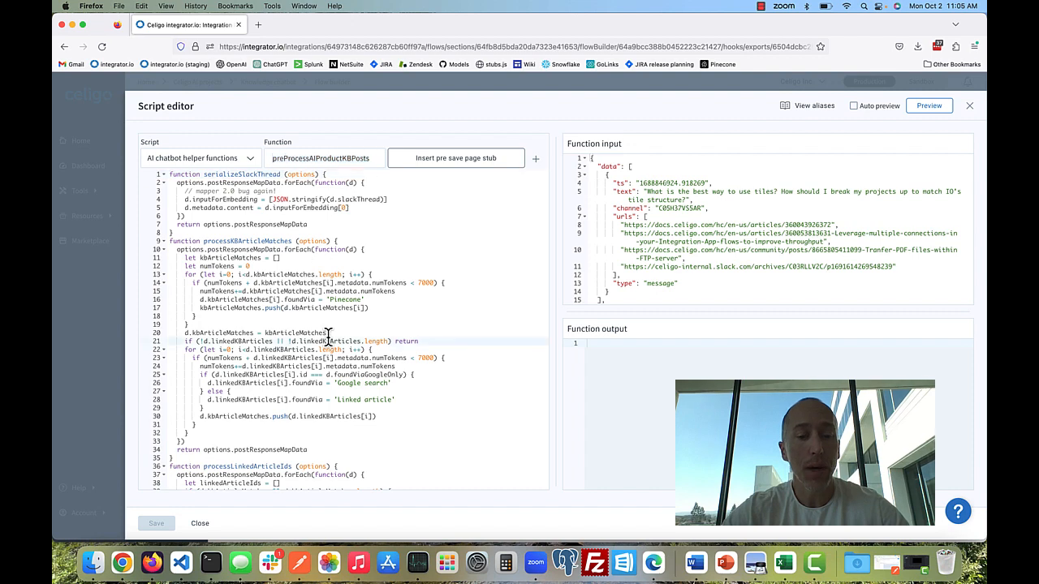
key(ctrl+f)
key(ctrl+v)
scroll(303, 327, down, 5)
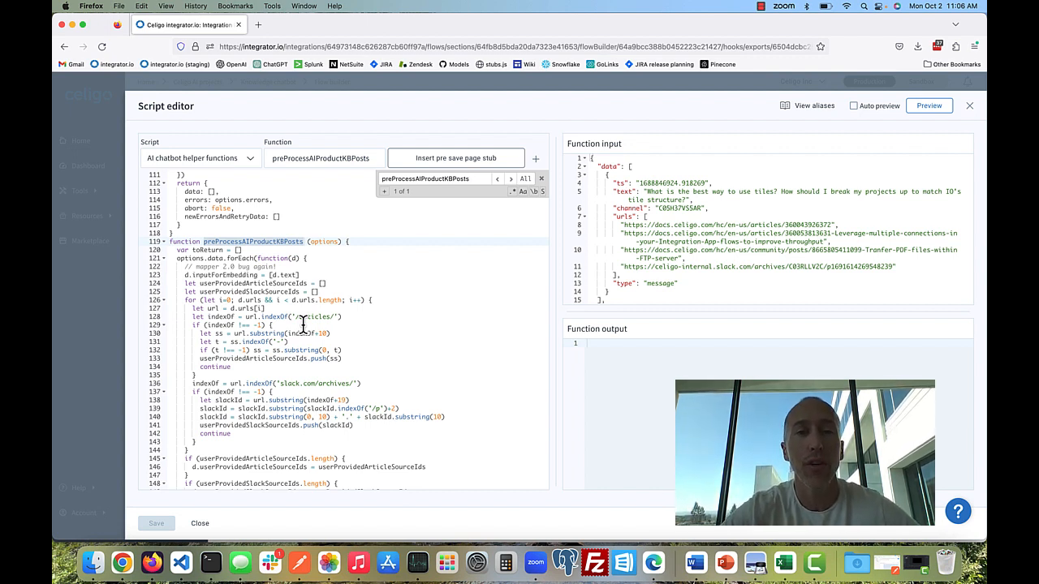
click(200, 524)
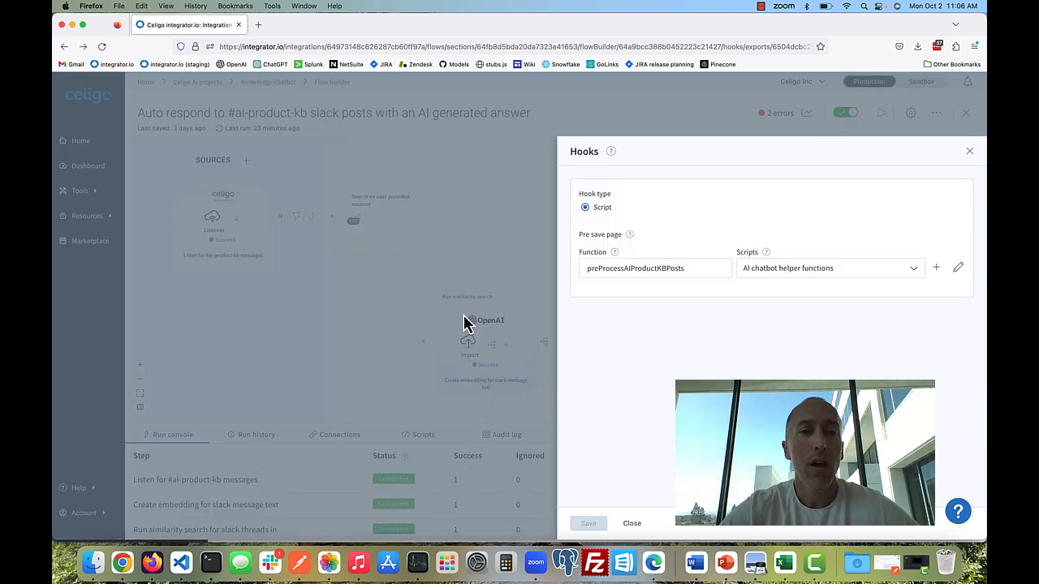
click(969, 152)
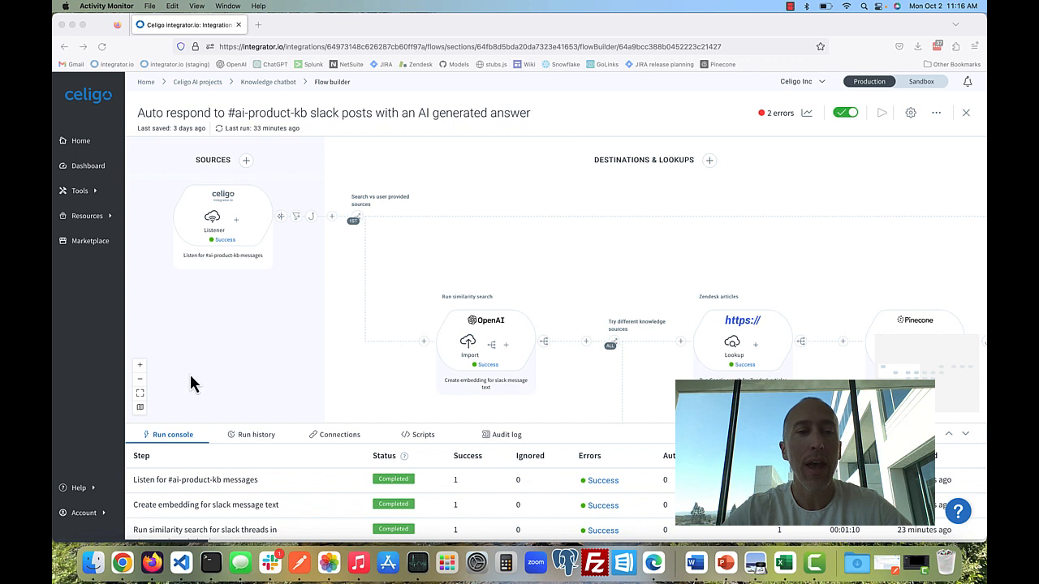
Look over the flow's similarity search and user-provided source branches, and reopen the transformation on the #ai-product-kb listener.
click(140, 379)
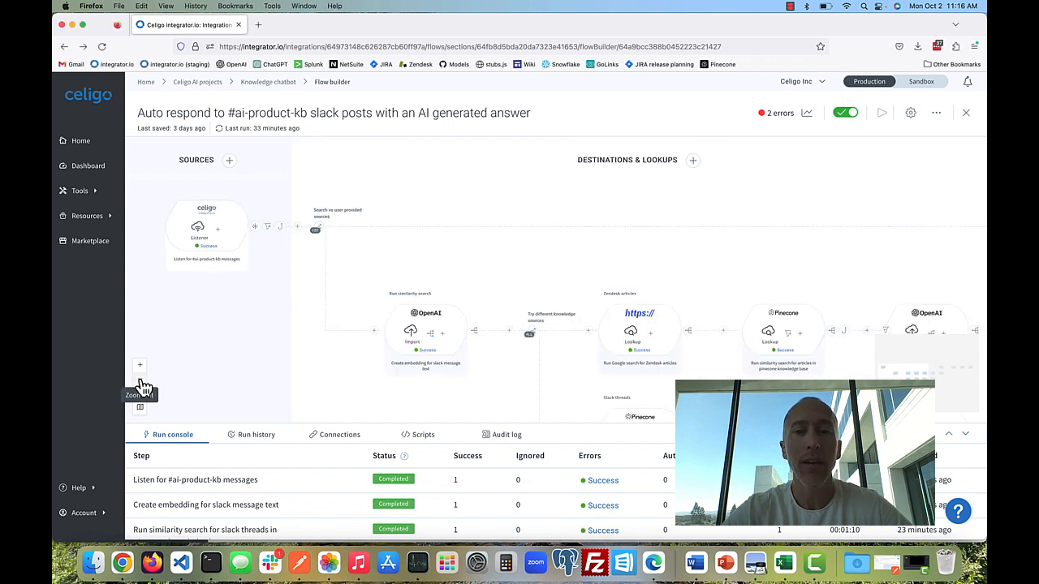
click(141, 379)
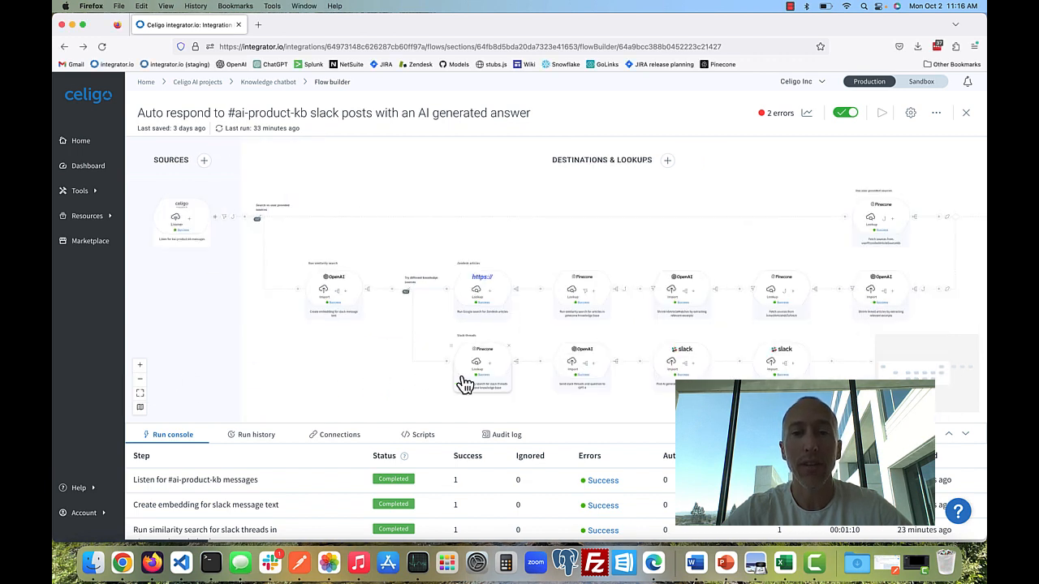
click(139, 380)
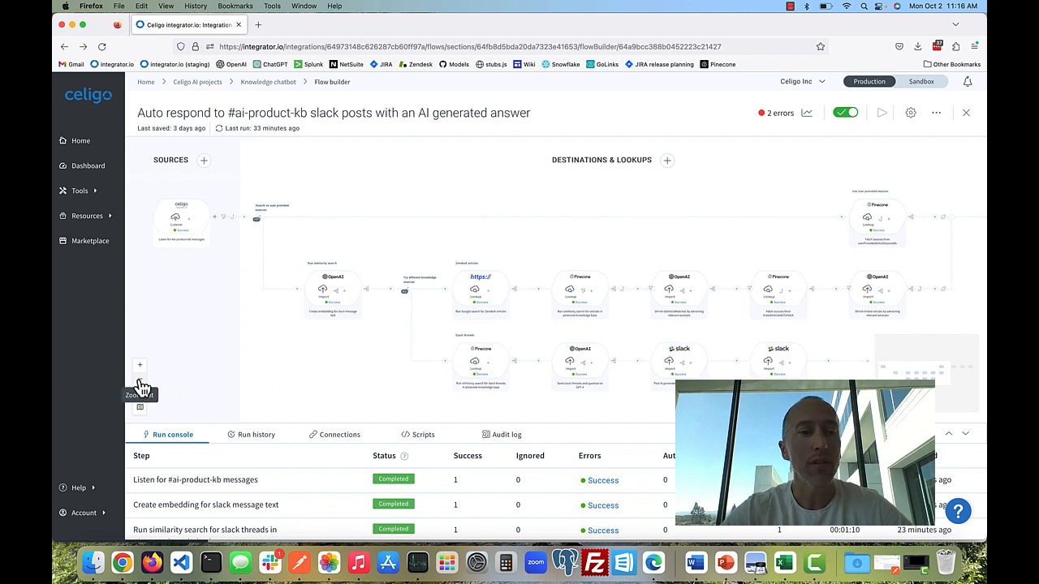
click(140, 367)
click(140, 366)
drag(204, 375, 547, 394)
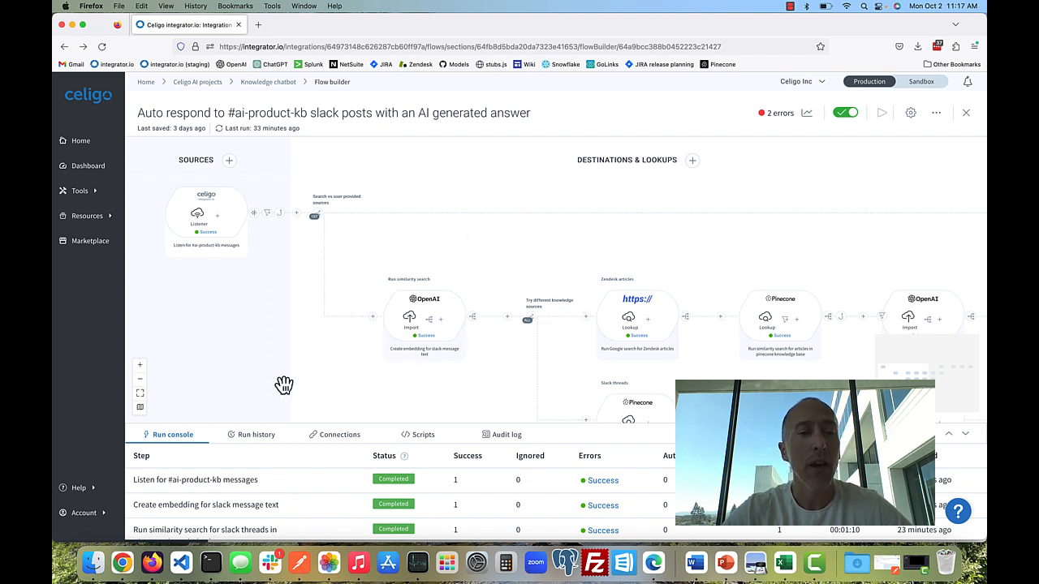
click(140, 367)
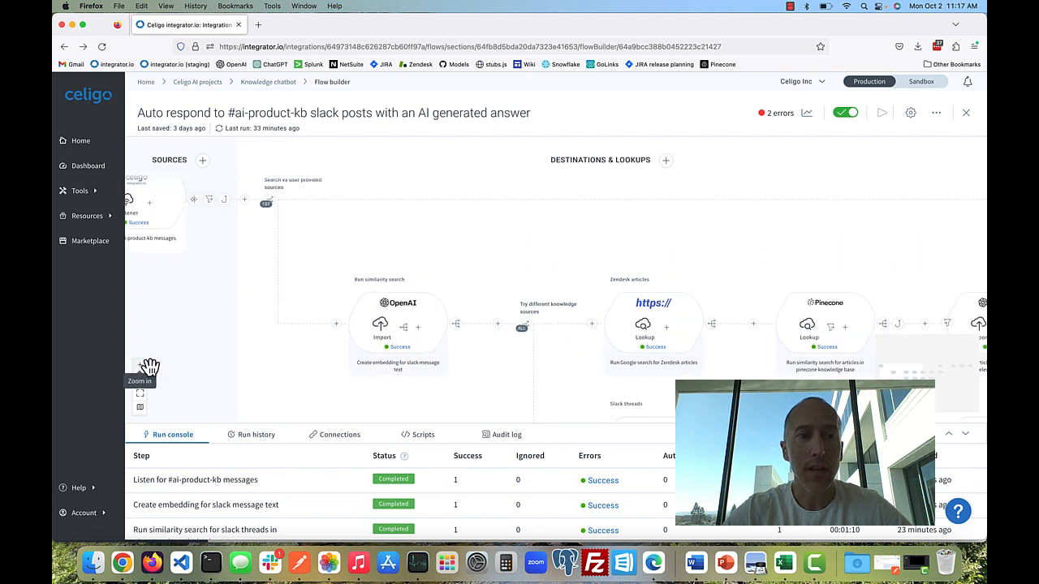
drag(231, 340, 317, 382)
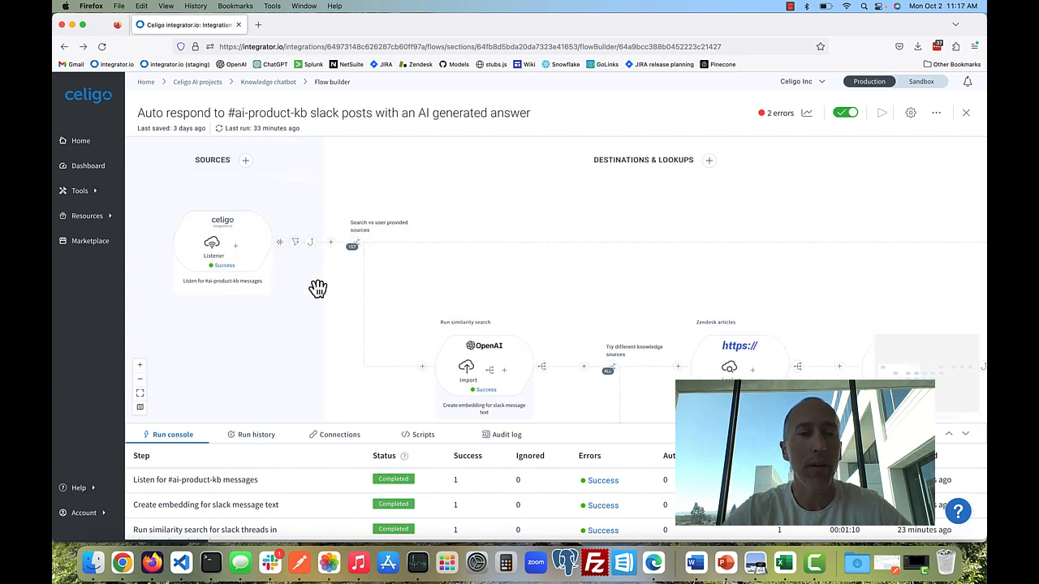
click(280, 243)
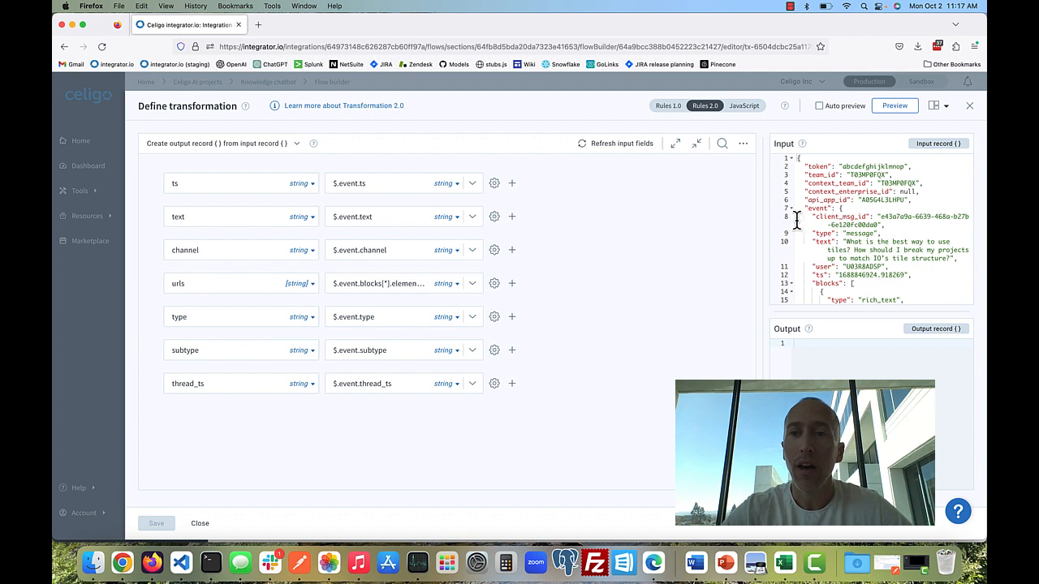
Widen the transformation's input area and examine the full sample Slack event record, including its text, blocks, links and authorizations.
drag(763, 217, 652, 232)
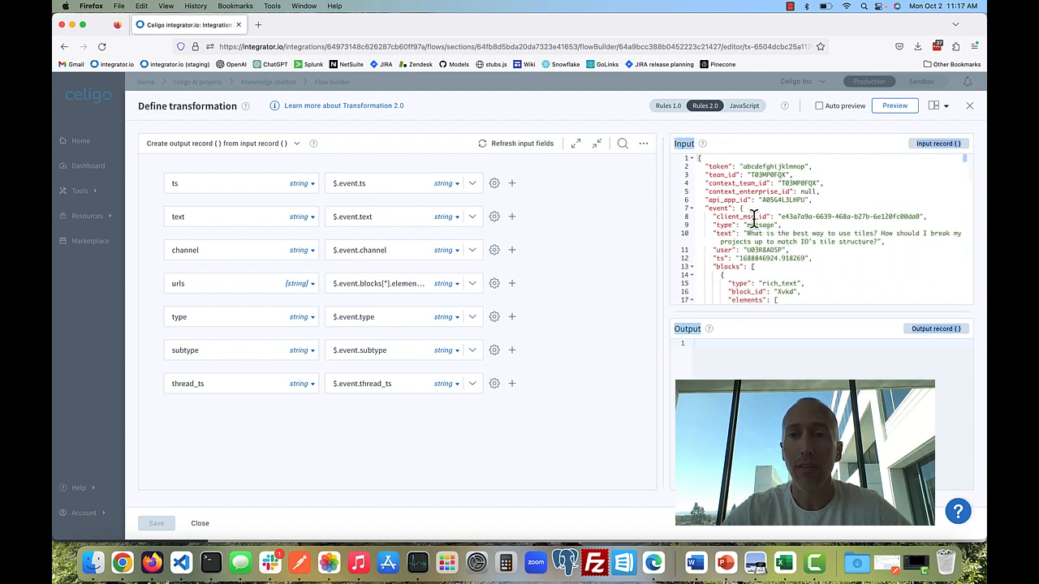
scroll(753, 217, down, 2)
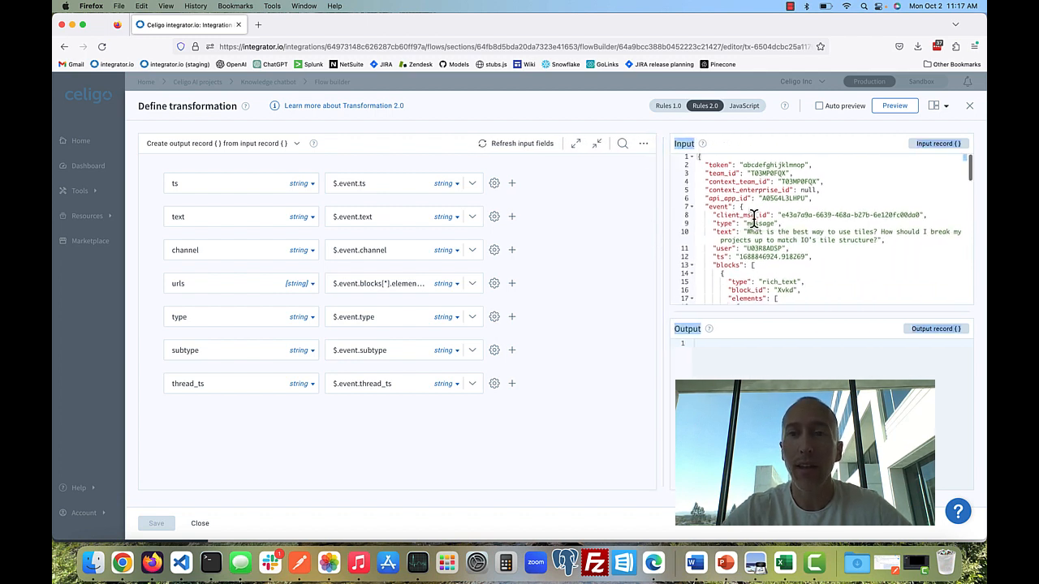
scroll(753, 218, up, 2)
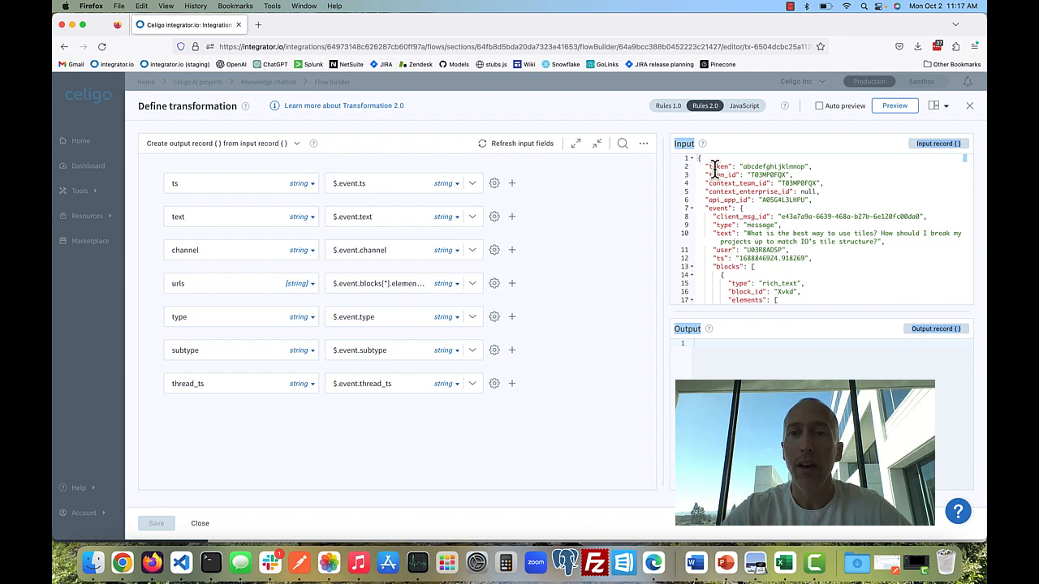
scroll(714, 168, down, 4)
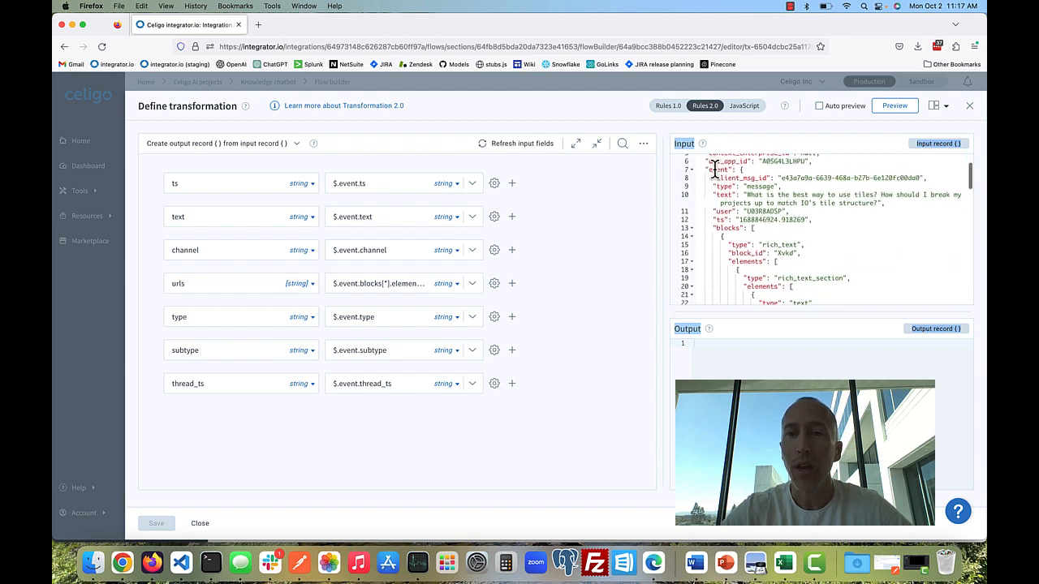
scroll(714, 168, down, 3)
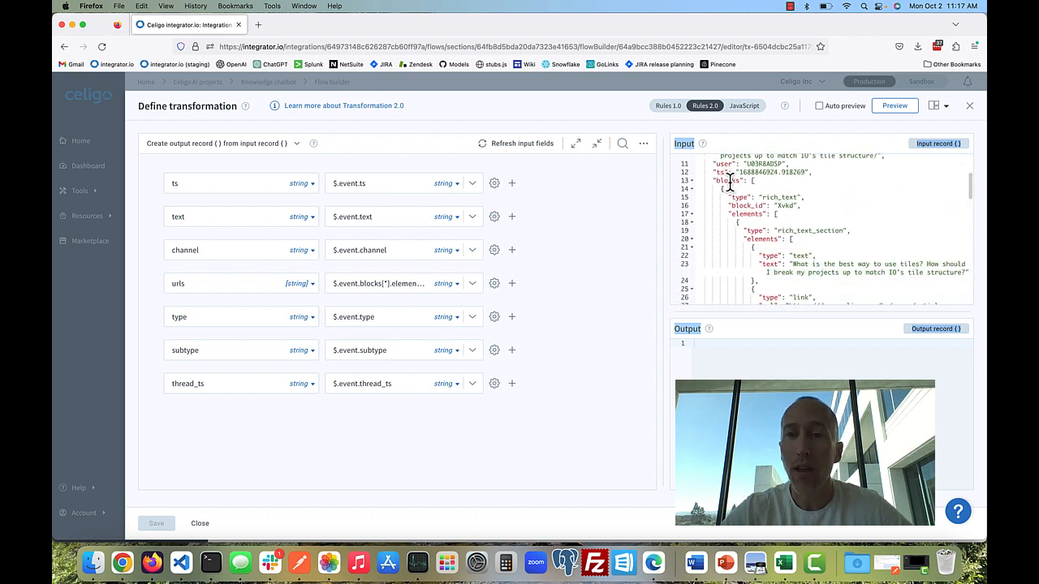
scroll(730, 184, down, 4)
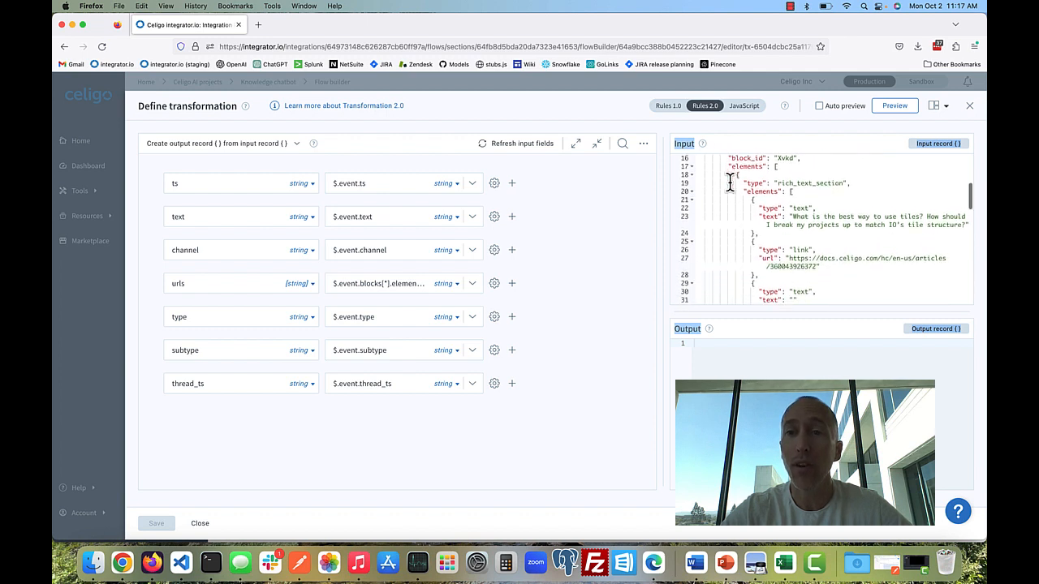
scroll(799, 203, down, 10)
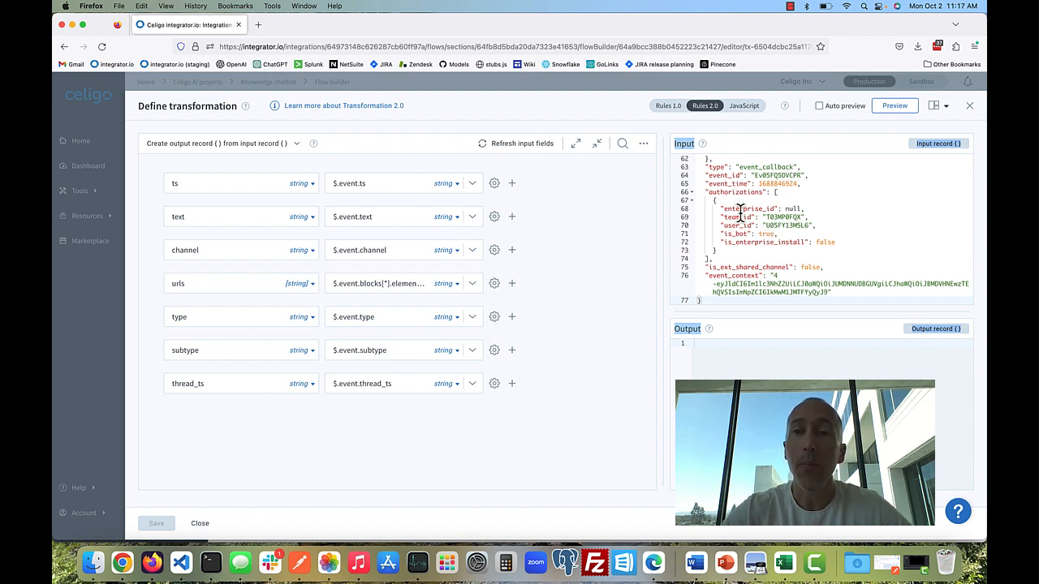
scroll(740, 213, up, 15)
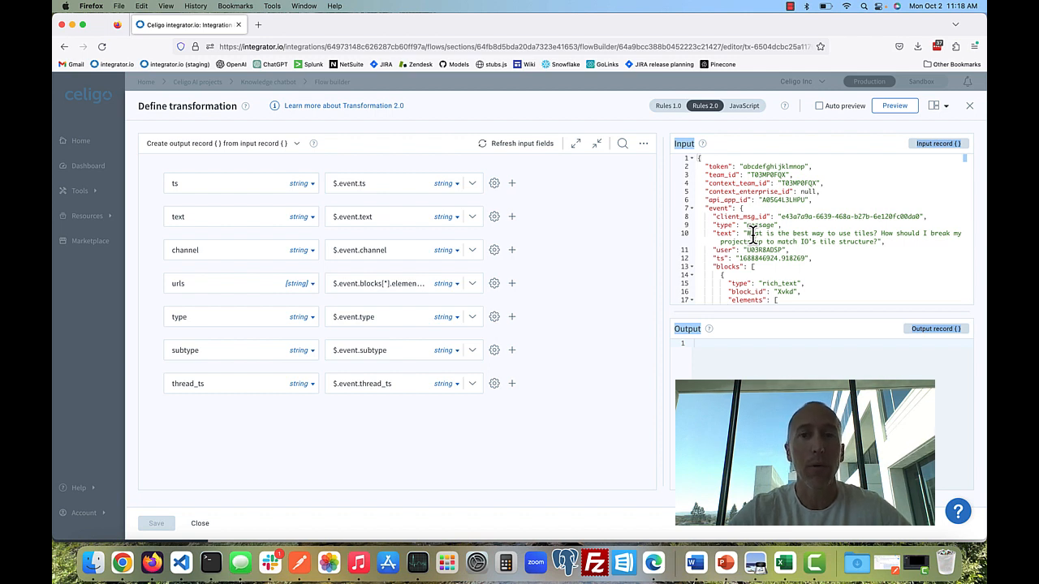
Preview the transformation's output record and compare it with the nested link URLs in the input record.
click(889, 108)
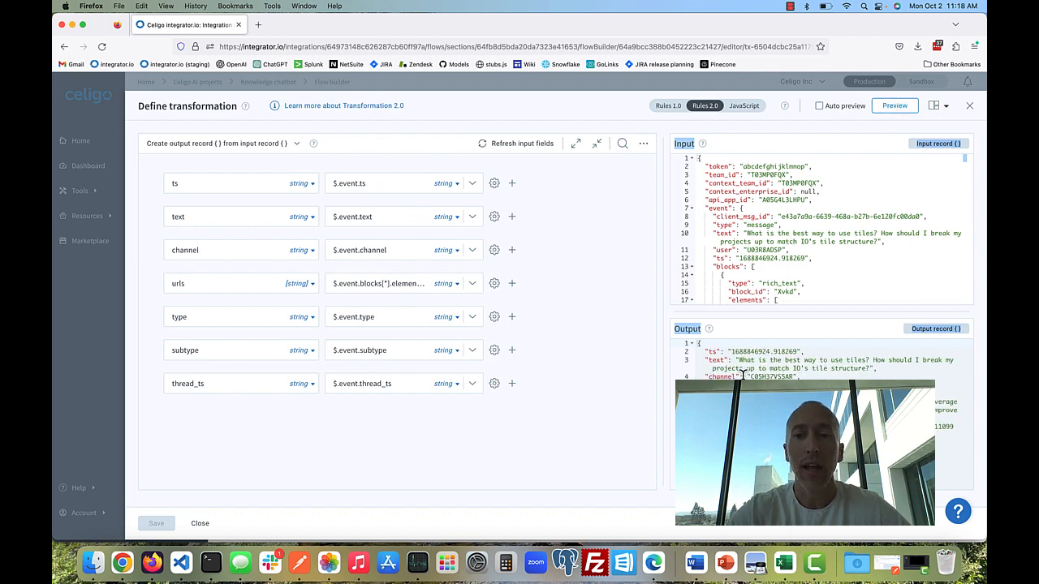
scroll(761, 227, down, 10)
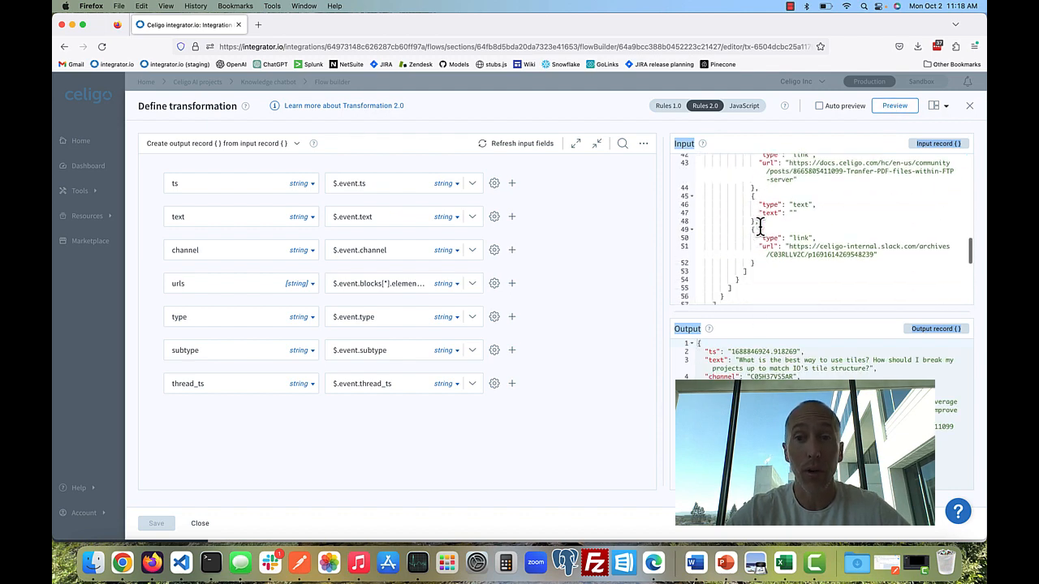
Close the transformation and its flow, and open the DF02 - MongoDB to Snowflake - NA flow in the Engineering - Data Room integration.
scroll(761, 227, up, 10)
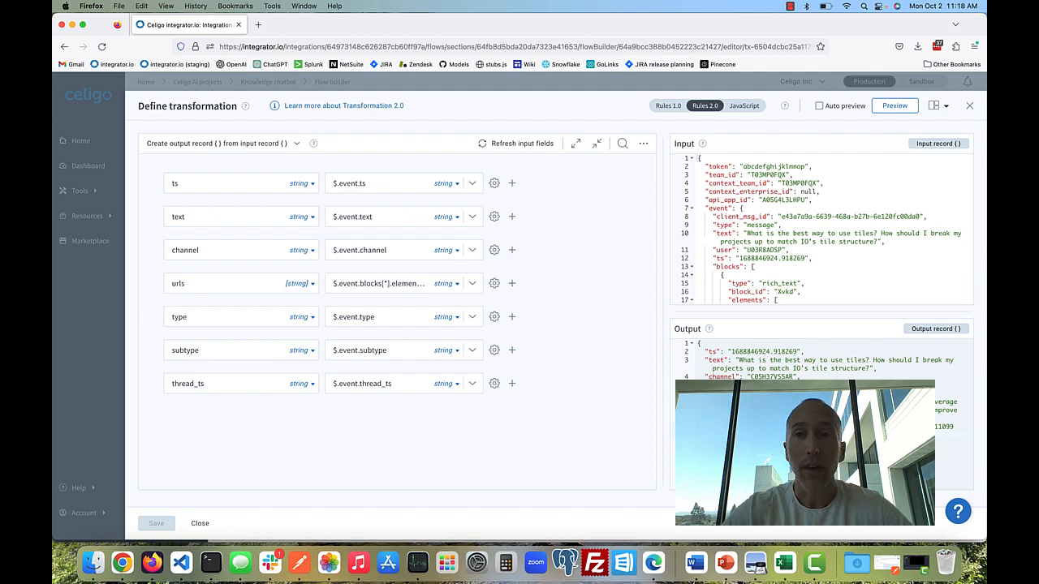
click(970, 106)
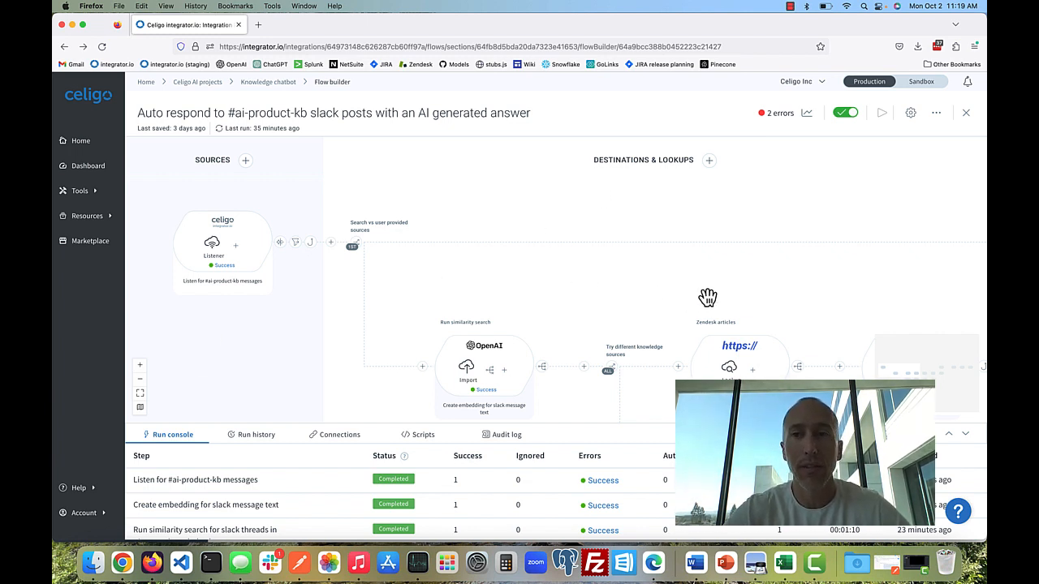
click(966, 113)
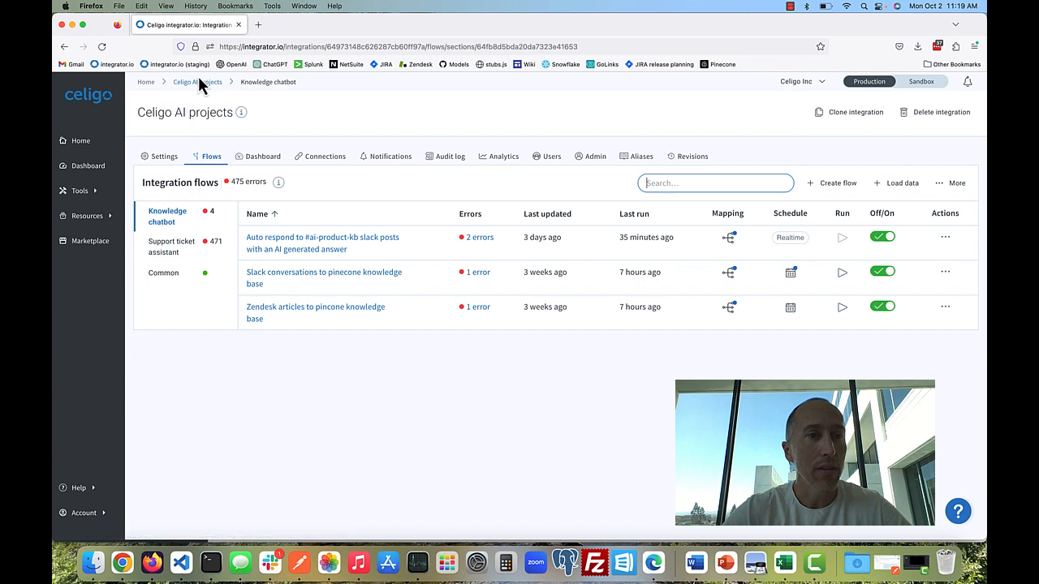
click(145, 81)
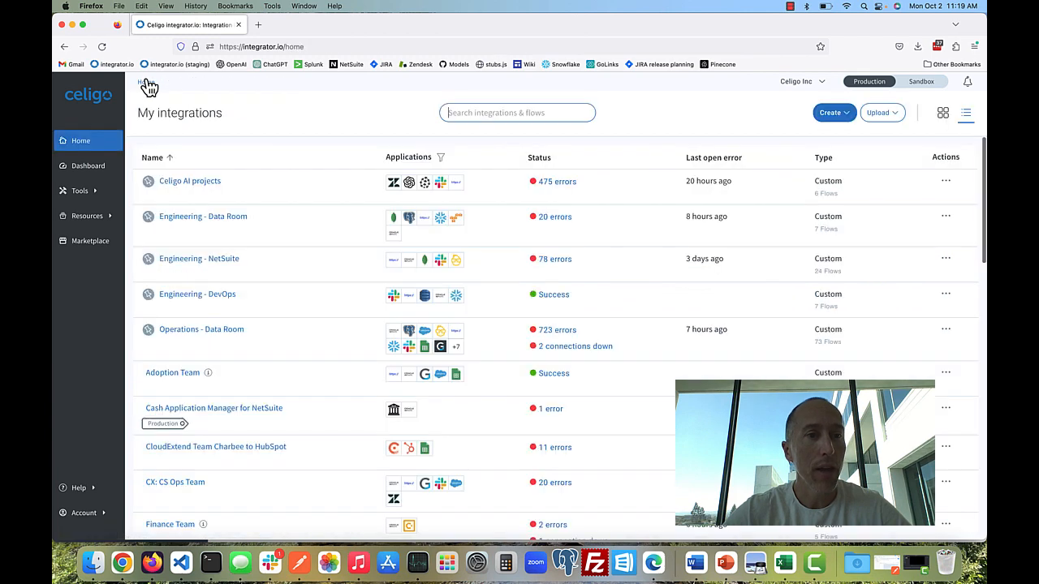
click(214, 218)
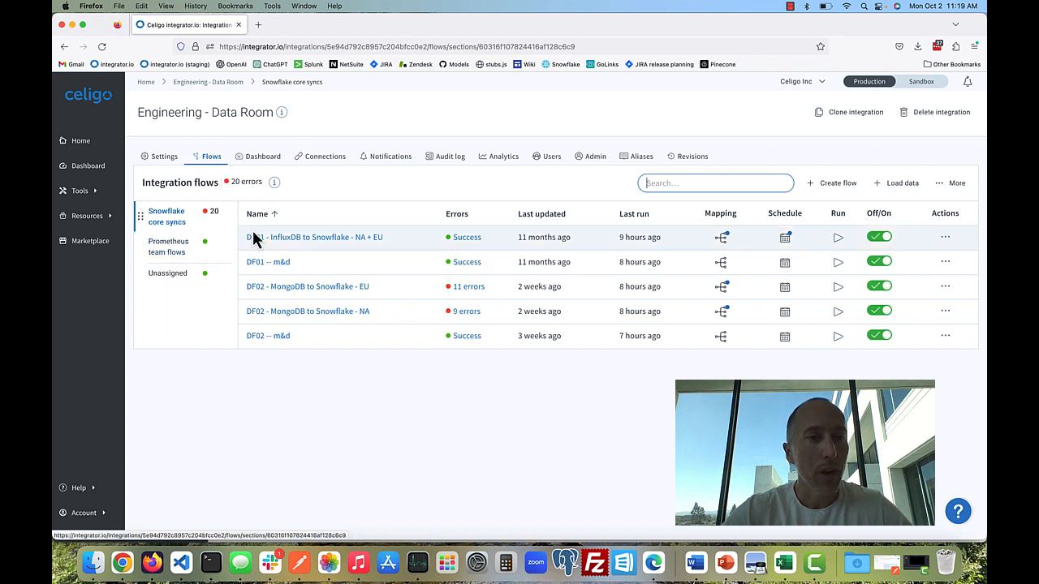
click(308, 315)
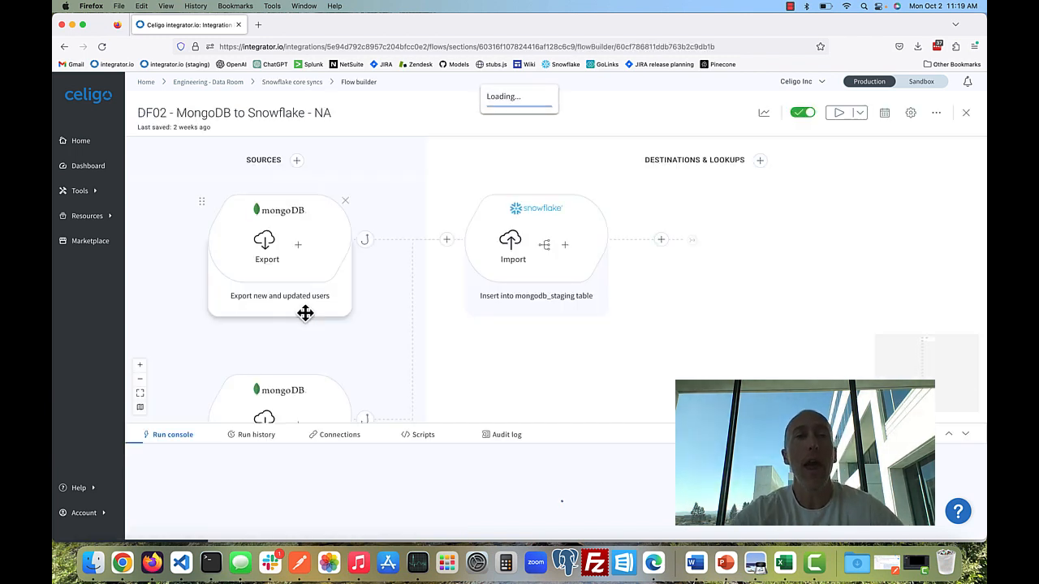
Examine the flow's stack of MongoDB exports and the single Snowflake import into the mongodb_staging table that they feed.
click(142, 383)
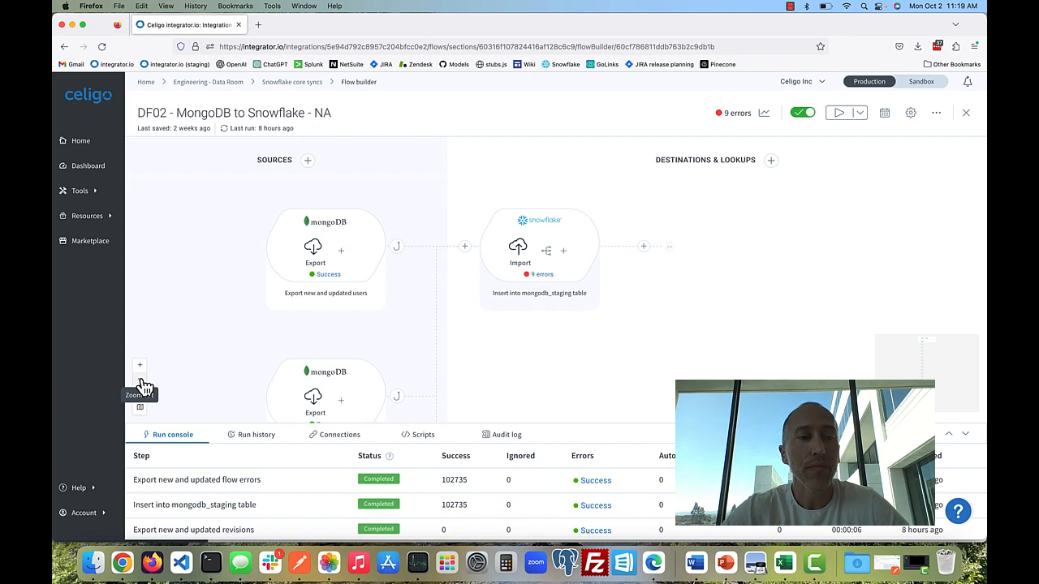
click(143, 384)
click(143, 384)
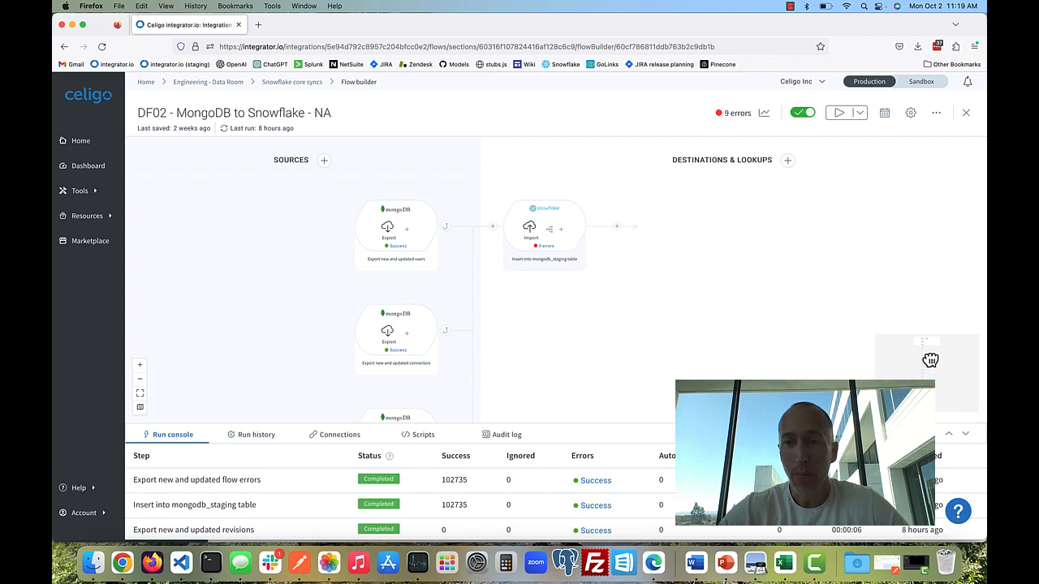
scroll(373, 344, down, 3)
scroll(373, 345, down, 5)
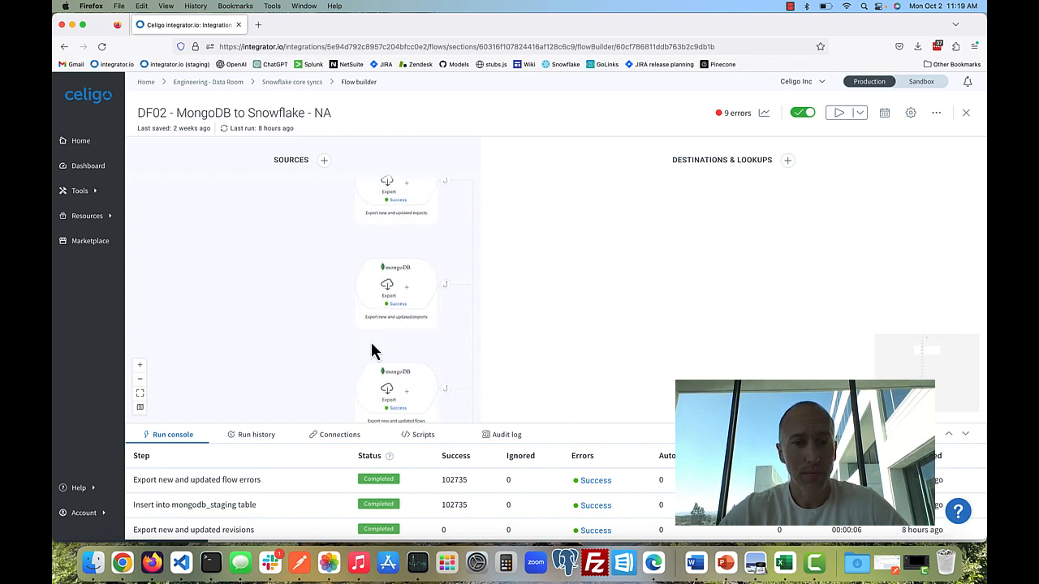
scroll(372, 350, down, 5)
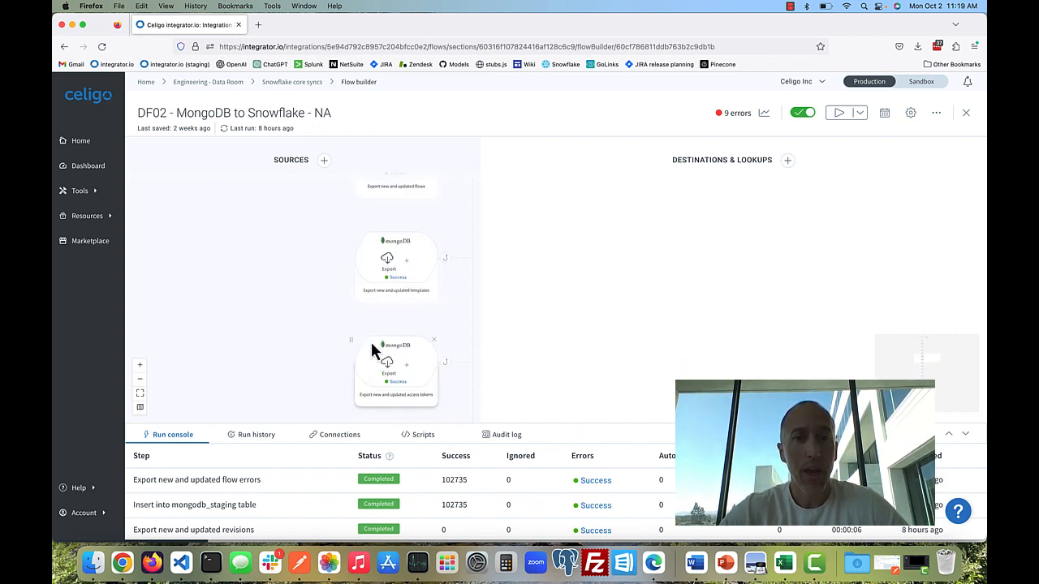
scroll(372, 349, up, 5)
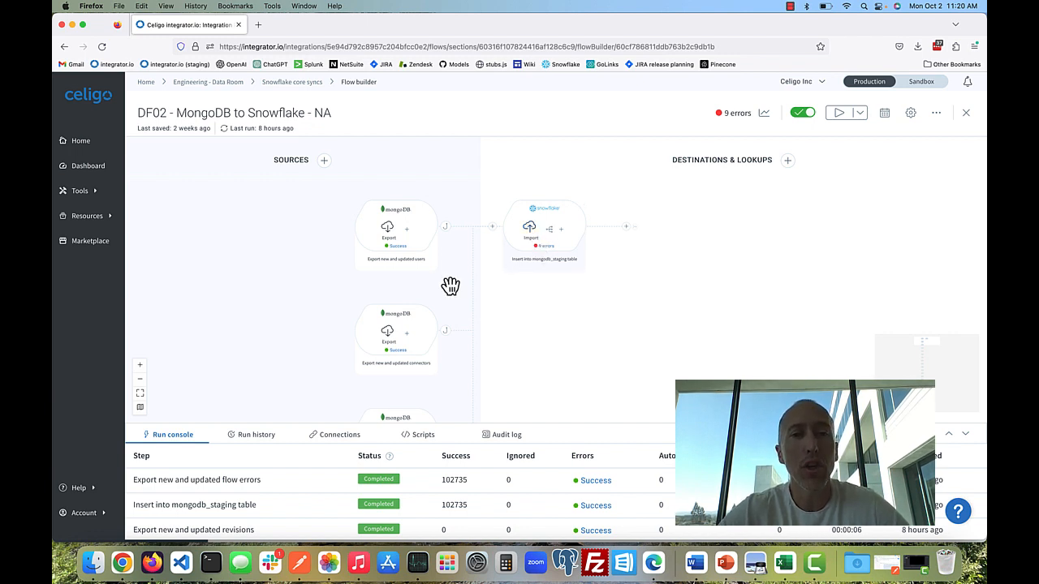
click(141, 366)
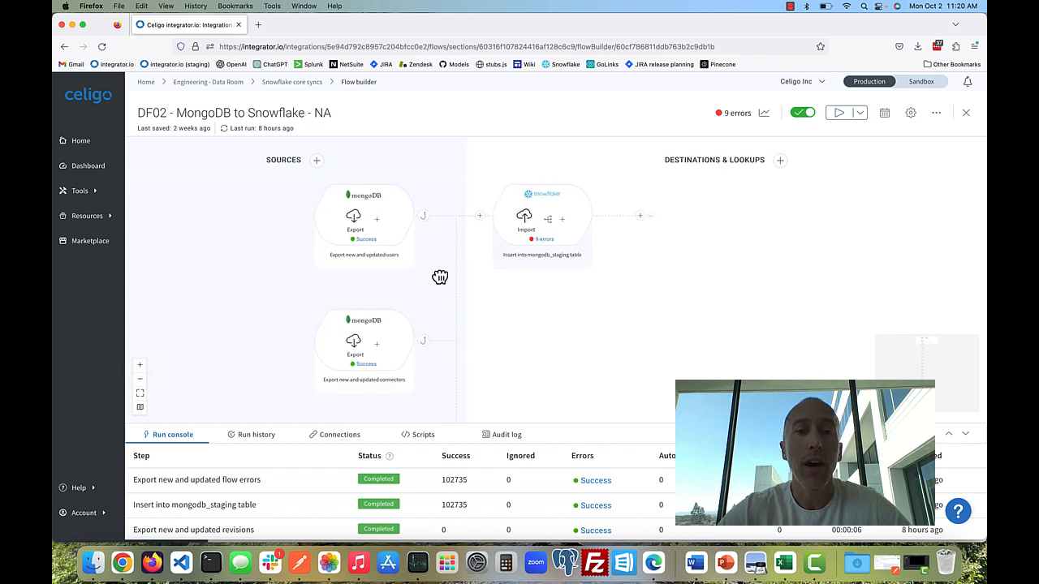
drag(453, 305, 454, 305)
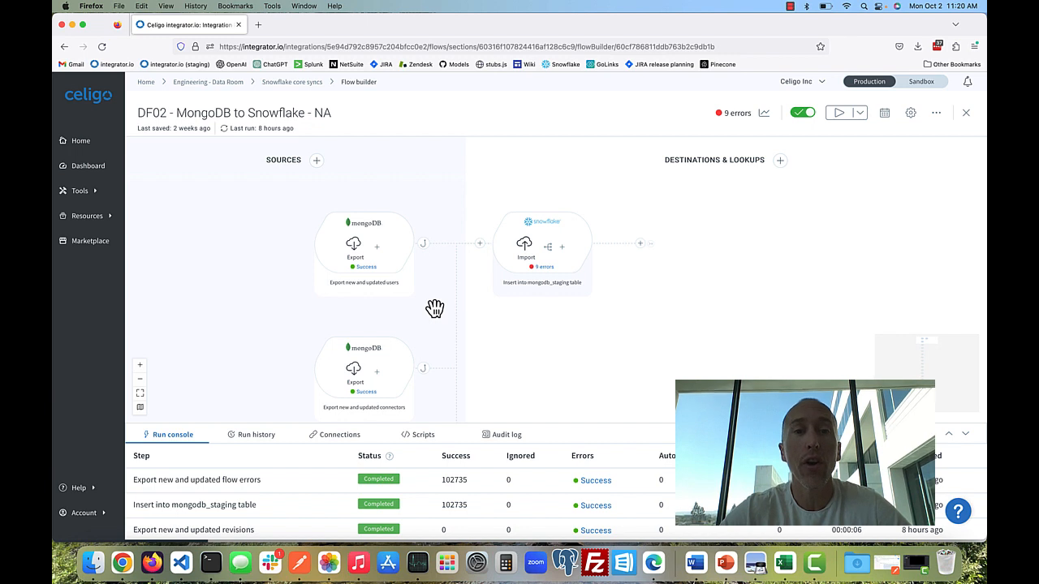
mouse_move(389, 264)
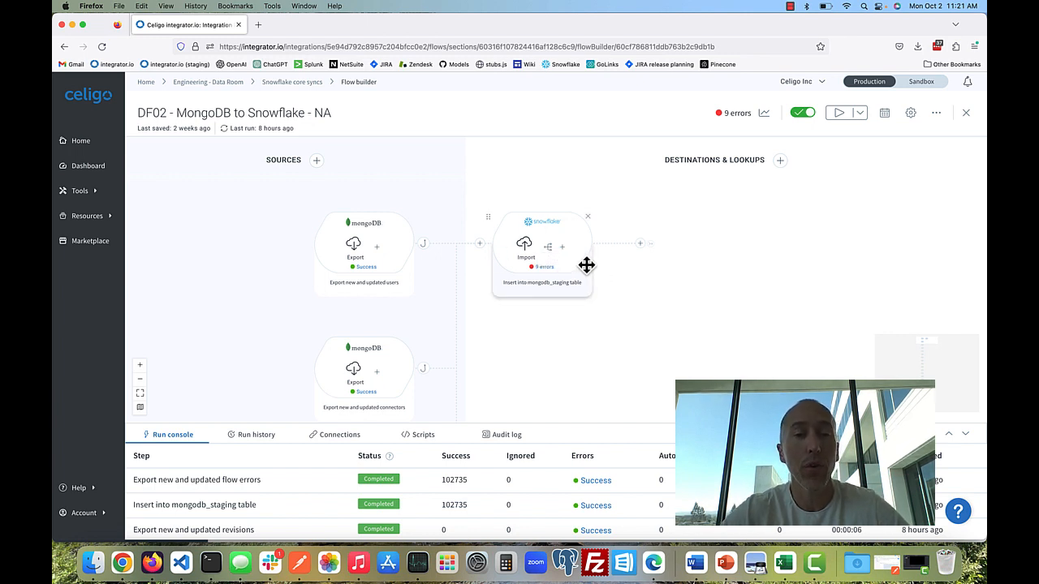
scroll(422, 310, down, 4)
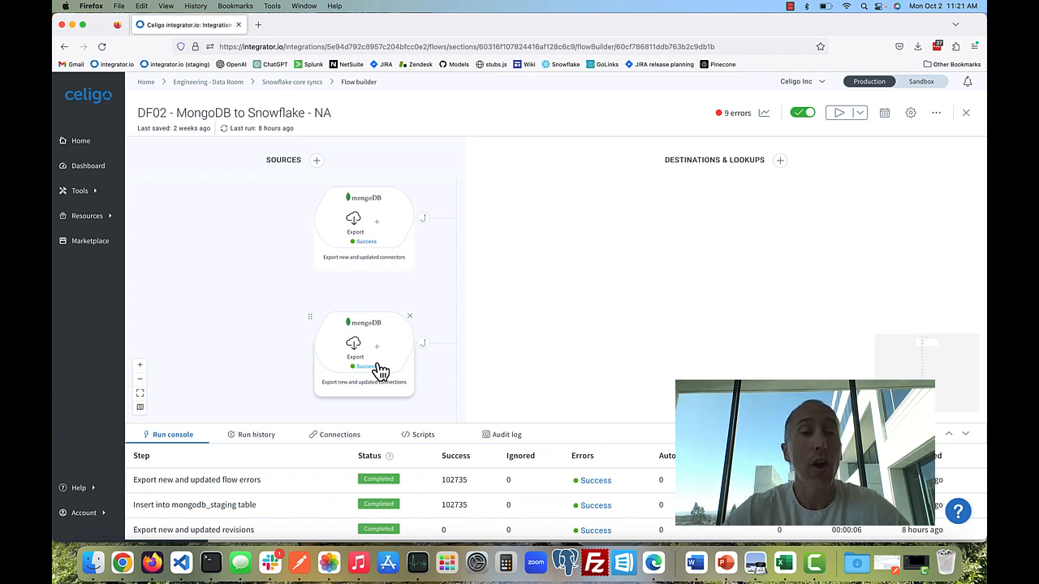
scroll(389, 307, up, 4)
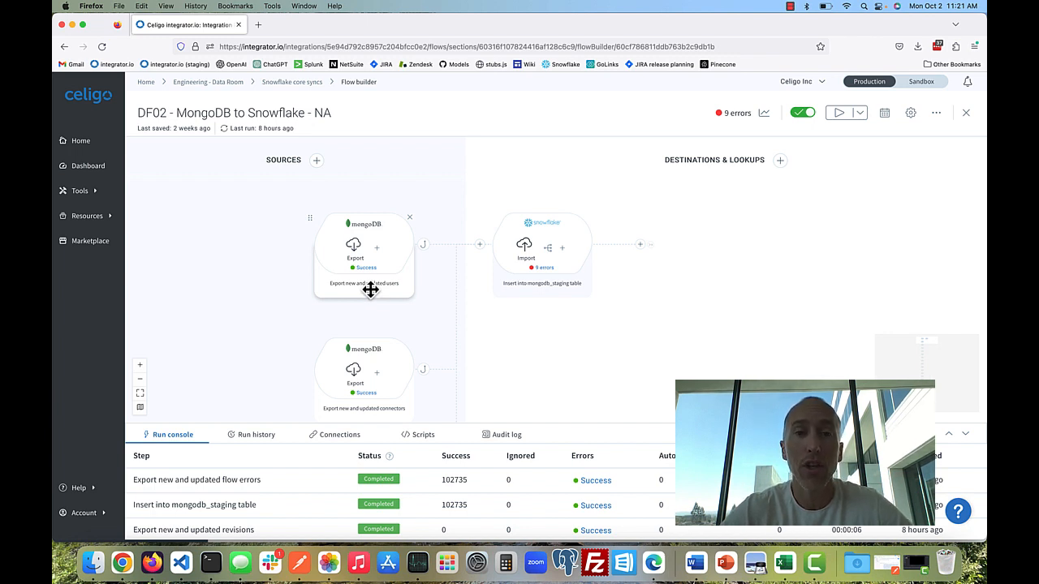
Check the pre save page hook on the Export new and updated users source, and leave the flow for the home page.
click(422, 248)
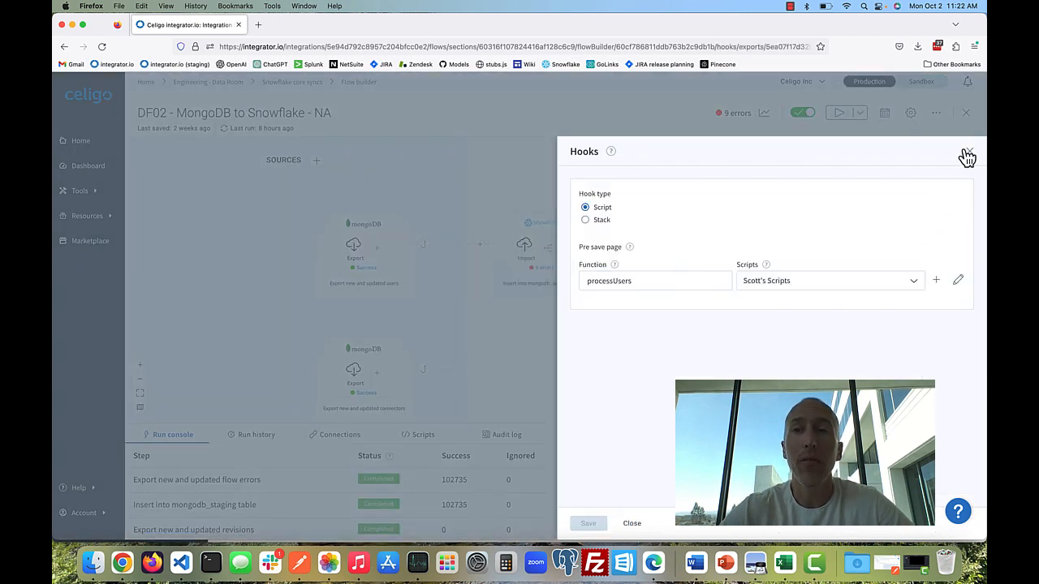
click(968, 154)
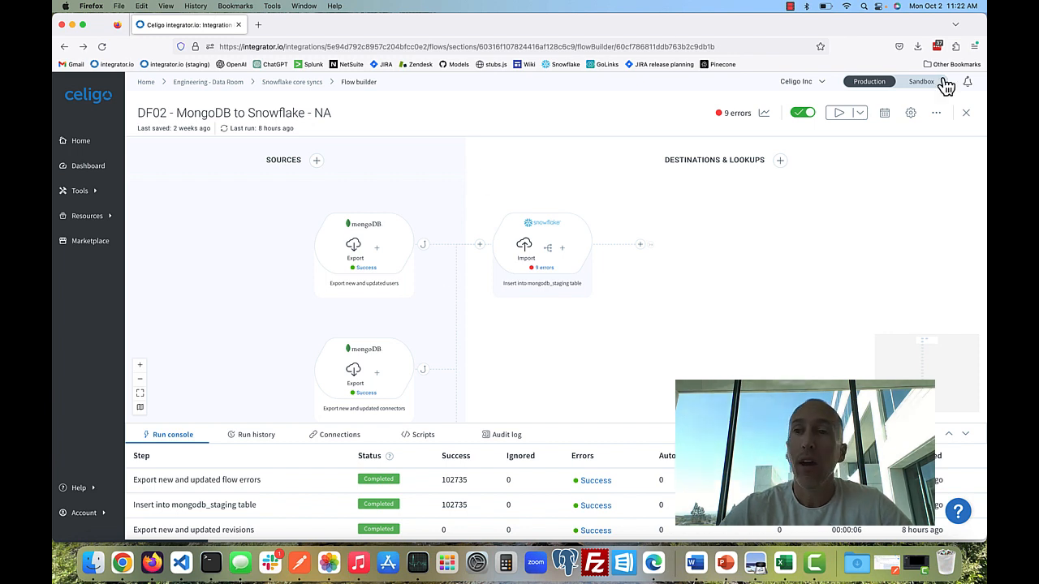
click(967, 113)
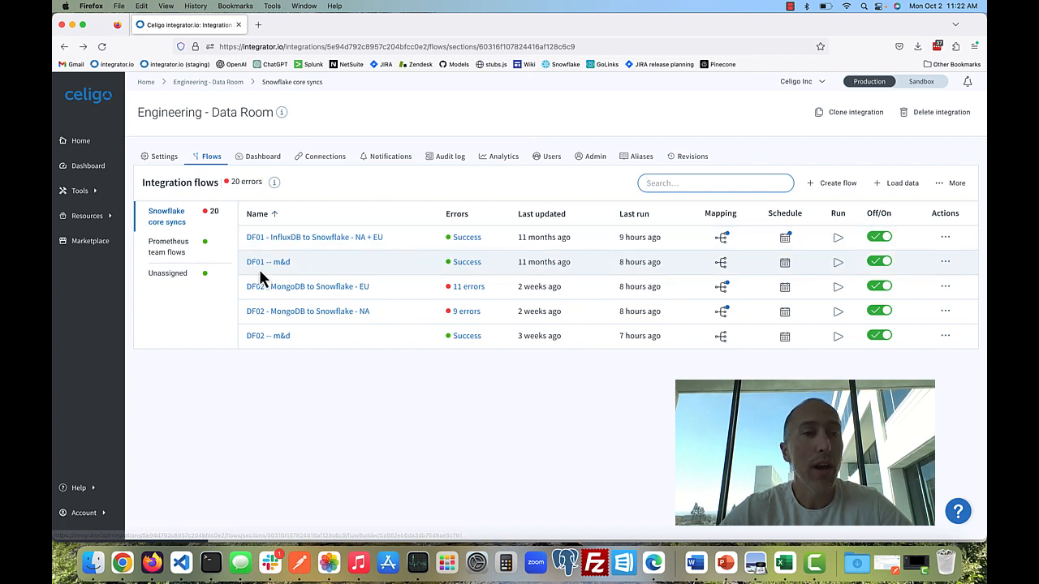
click(173, 257)
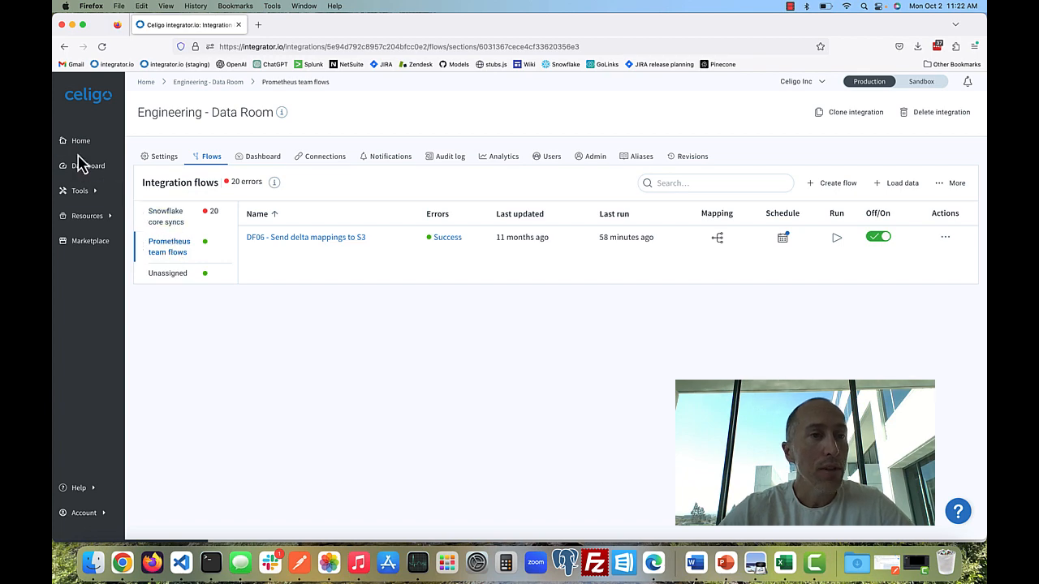
click(91, 143)
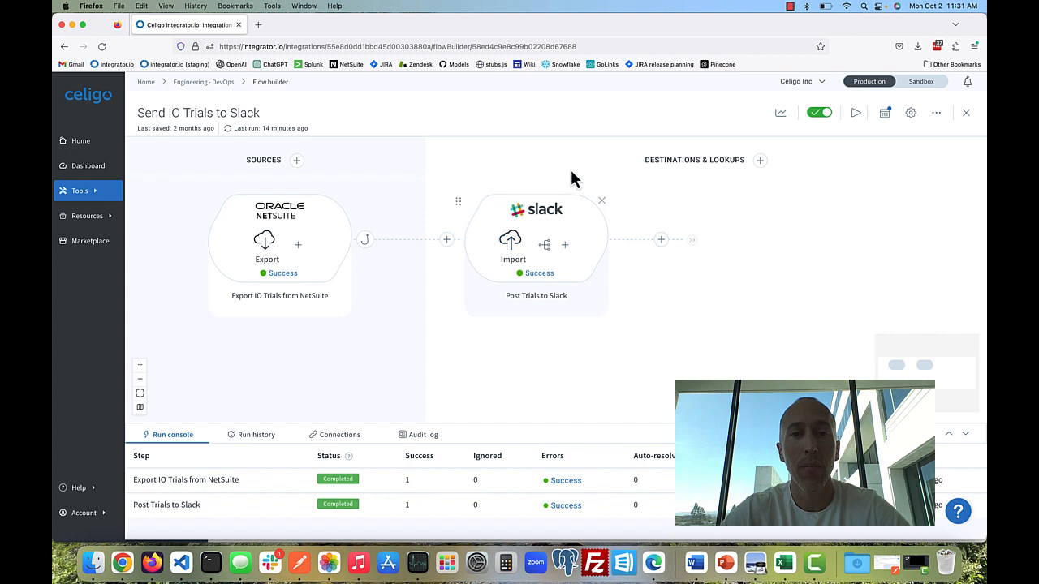
View the Post Trials to Slack import's mapping in both Mapper 1.0 and Mapper 2.0, and close it without saving.
click(545, 246)
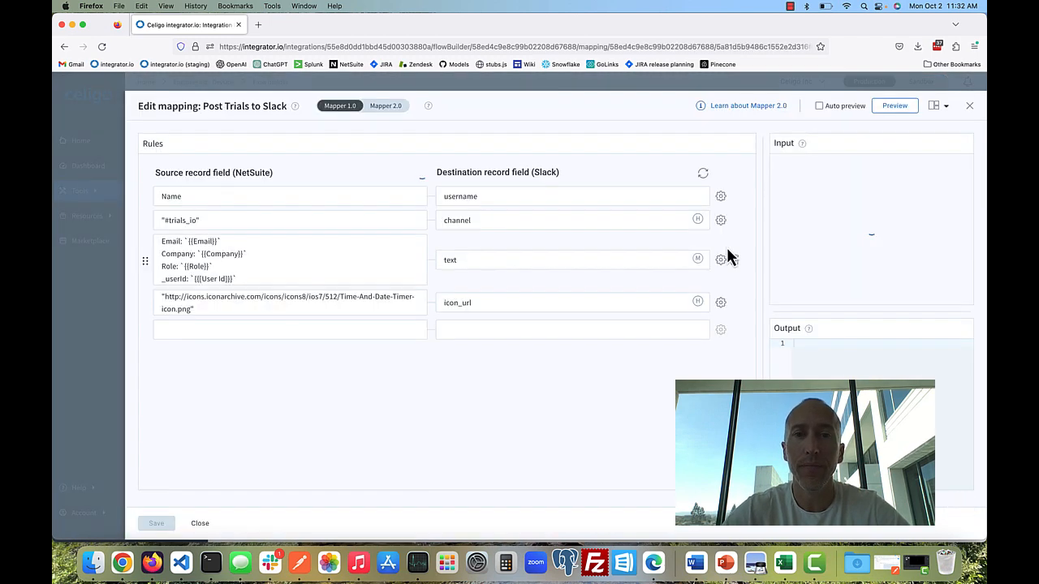
click(382, 107)
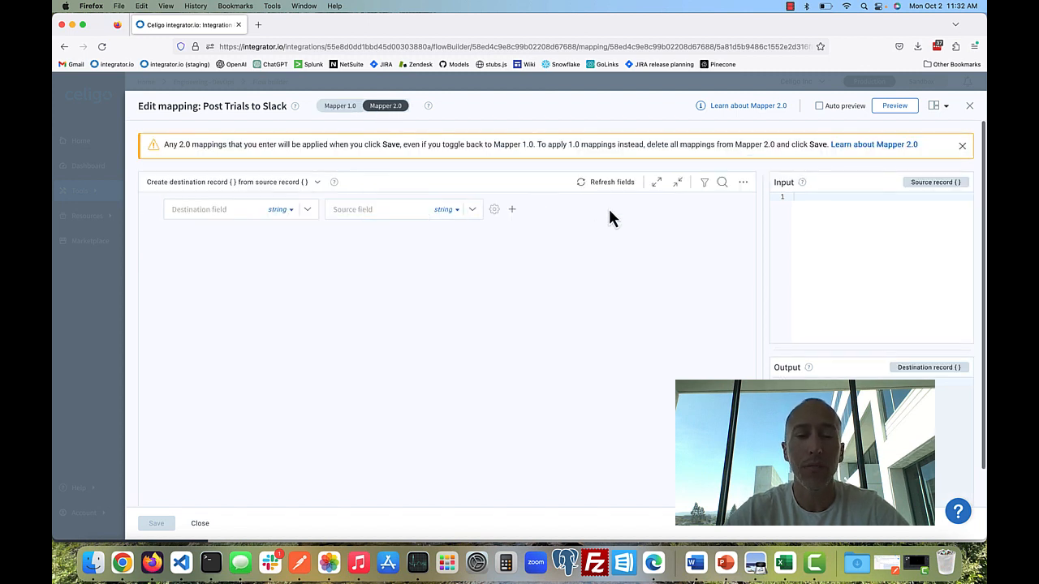
click(969, 106)
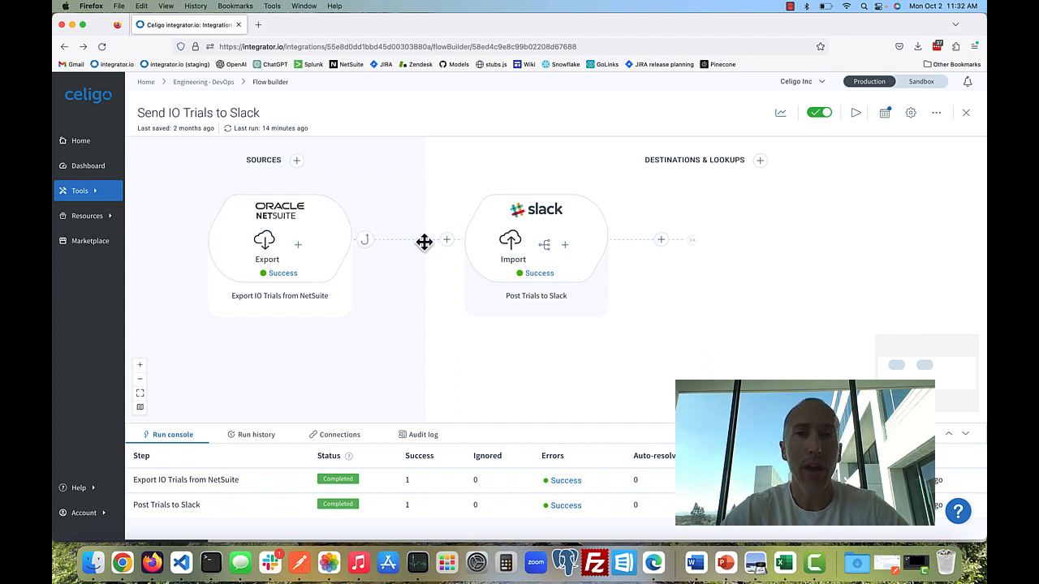
Return to the #ai-product-kb auto-respond flow in Celigo AI projects and open the listener's transformation.
click(217, 84)
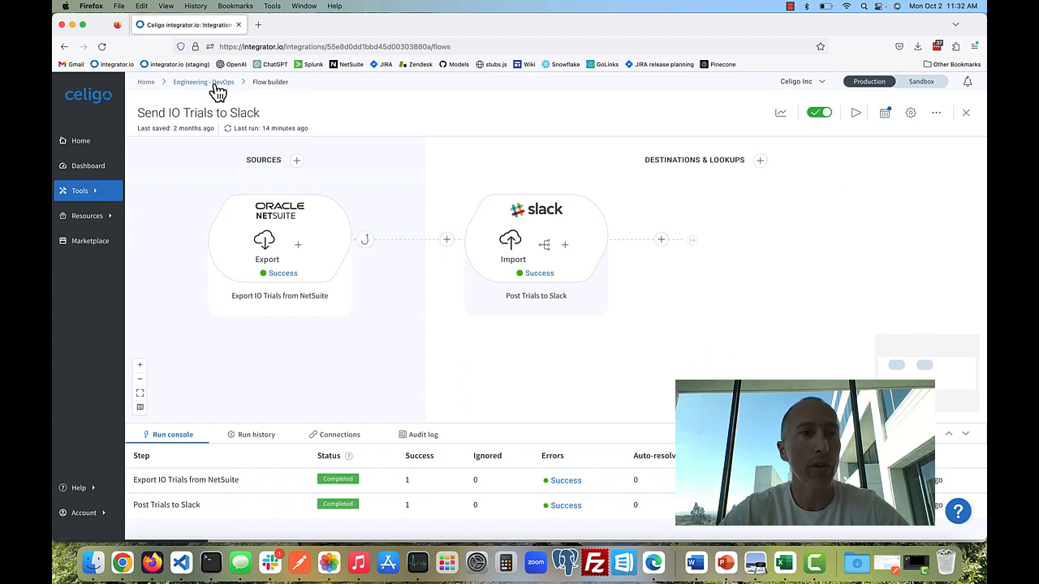
click(146, 82)
click(190, 181)
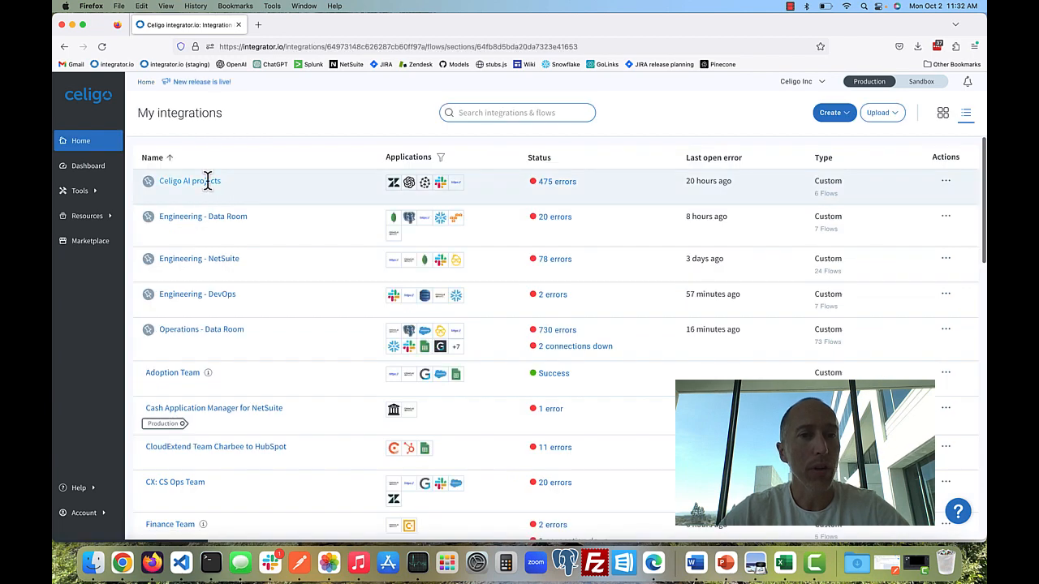
click(326, 252)
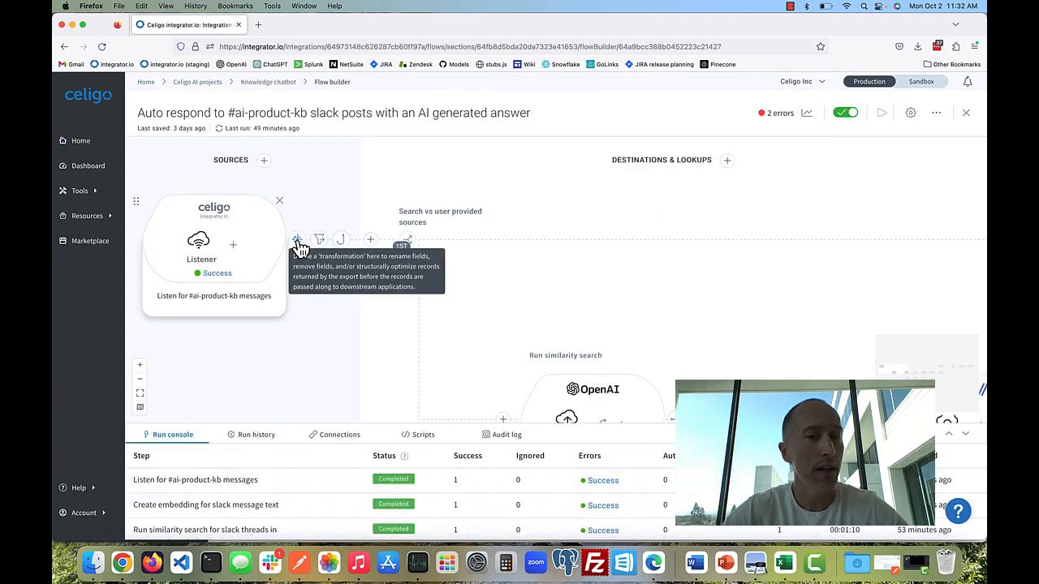
click(300, 240)
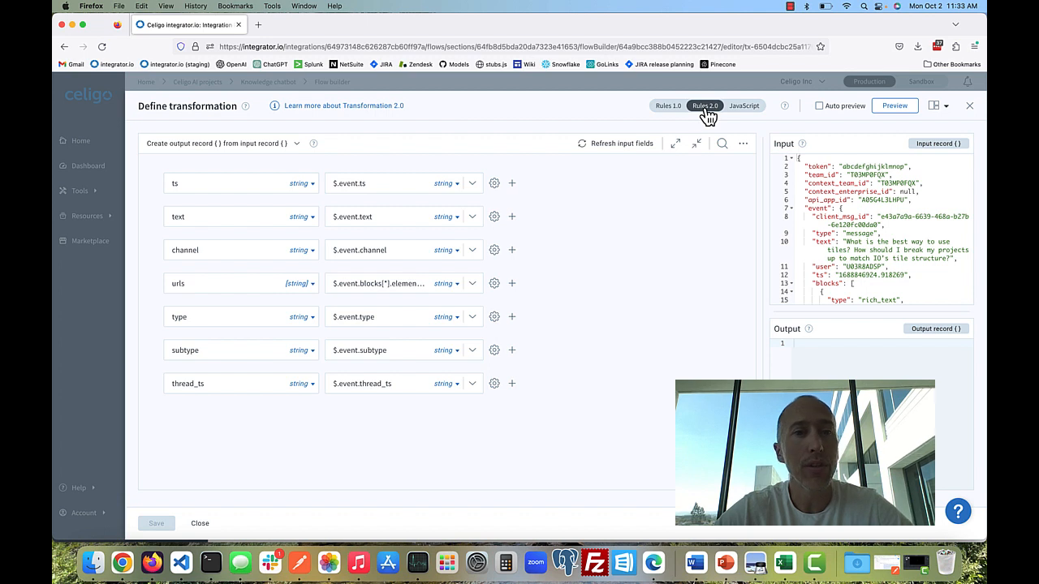
Try the transformation's Modify input record { } option, and switch back to Create output record { } from input record { }.
click(297, 144)
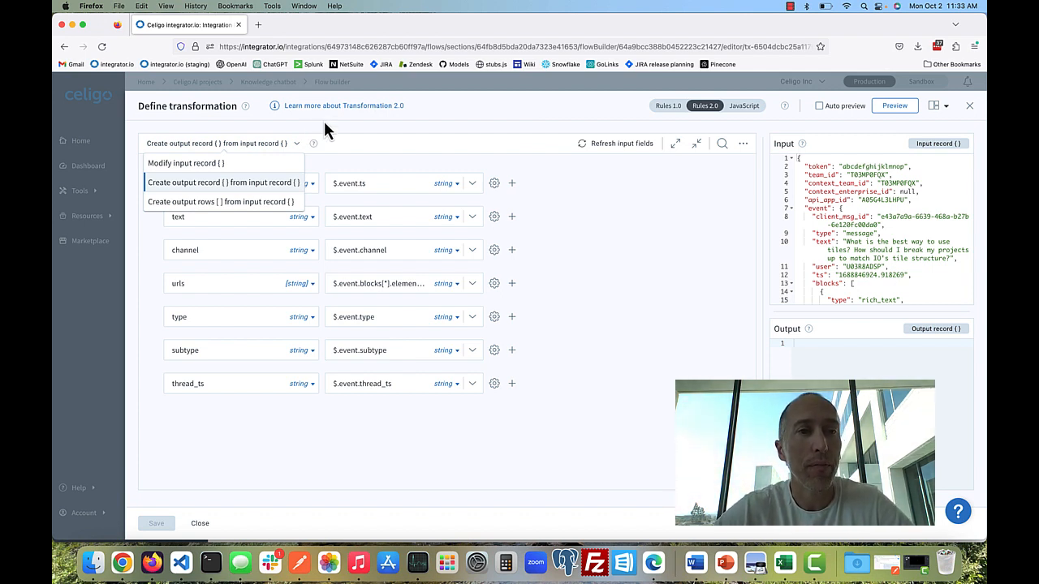
click(212, 167)
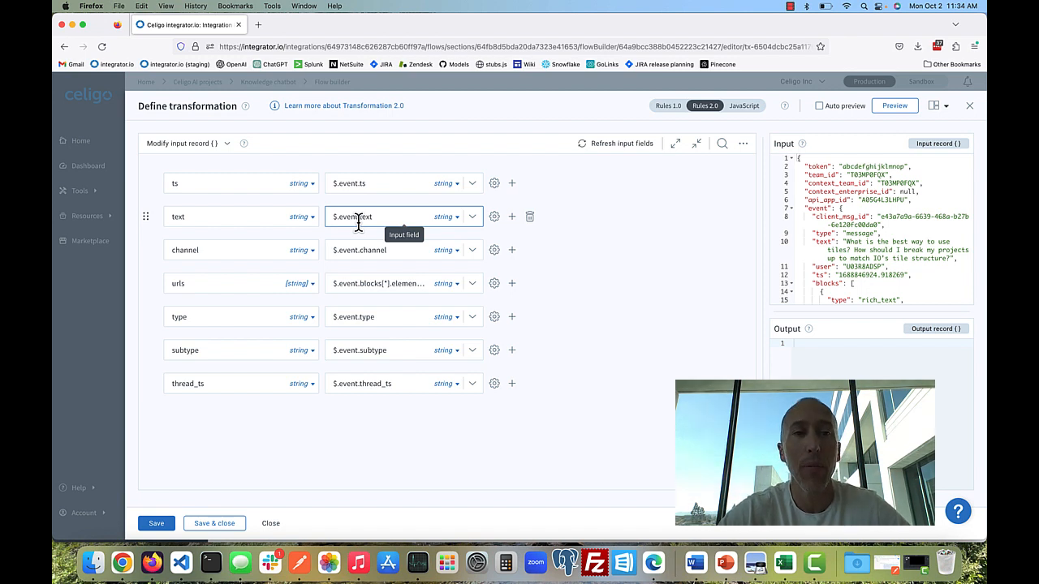
click(230, 146)
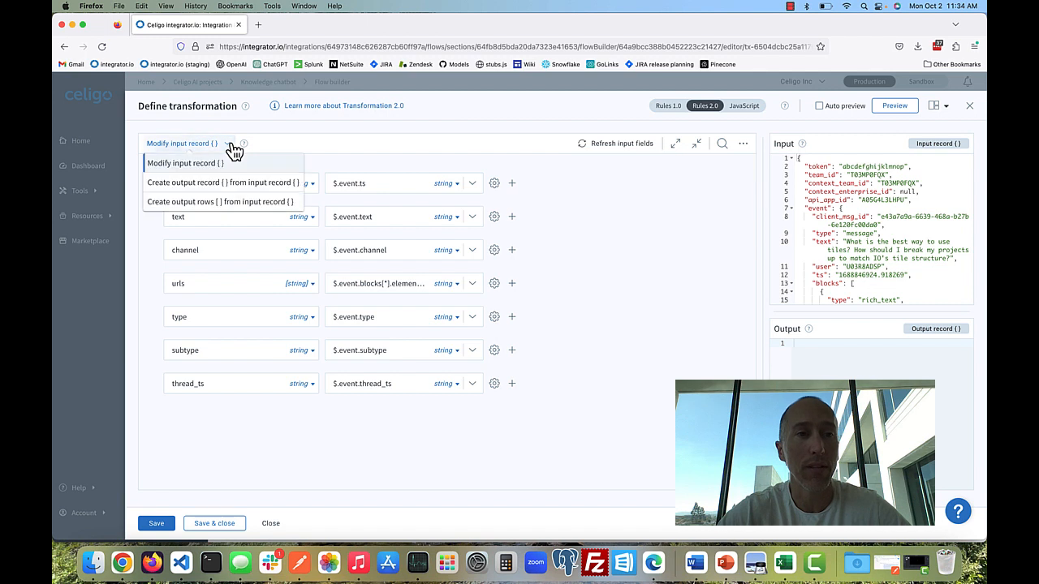
click(206, 186)
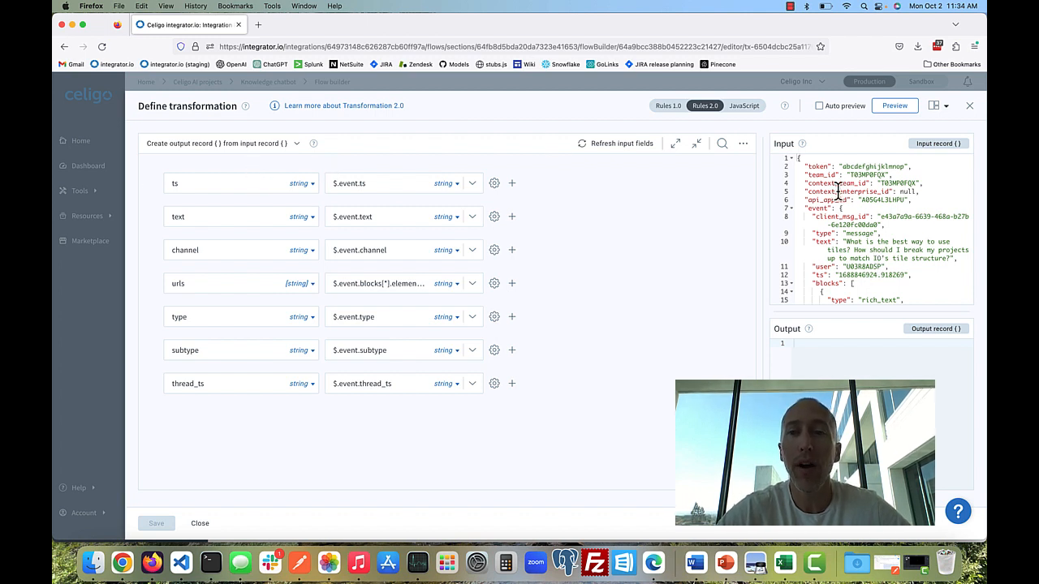
Review the sample input record and switch the transformation to Create output rows [ ] from input record { }.
scroll(839, 190, down, 2)
scroll(838, 191, down, 5)
scroll(838, 191, up, 10)
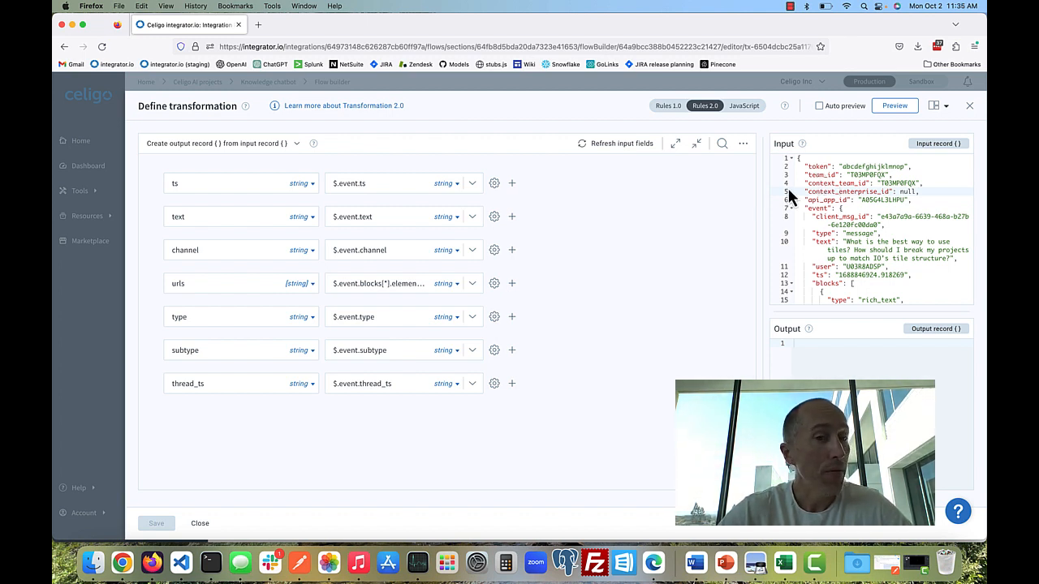
click(297, 144)
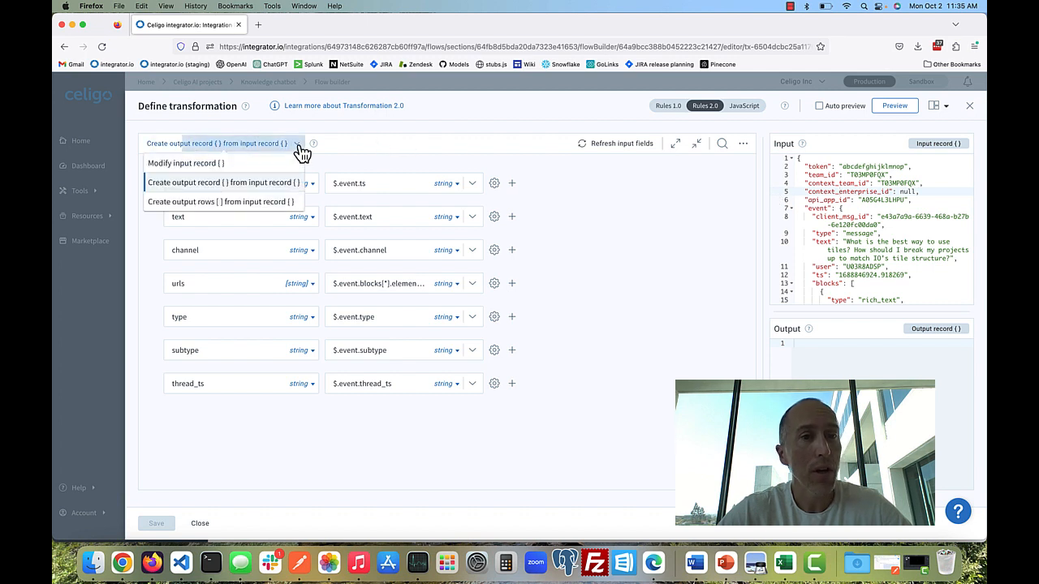
click(215, 203)
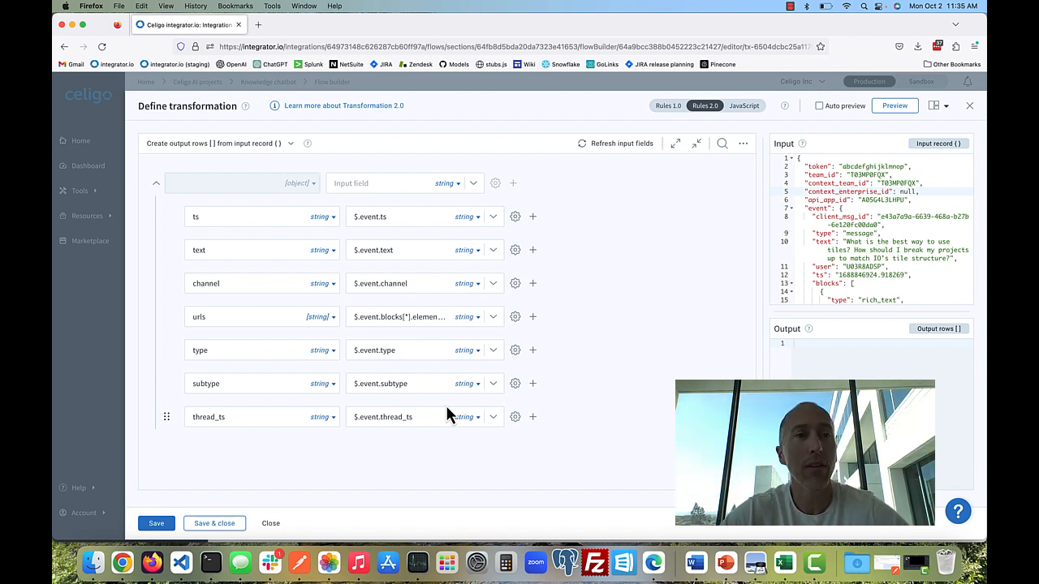
Examine the parent object row of the output rows mapping and the list of available output formats.
click(271, 192)
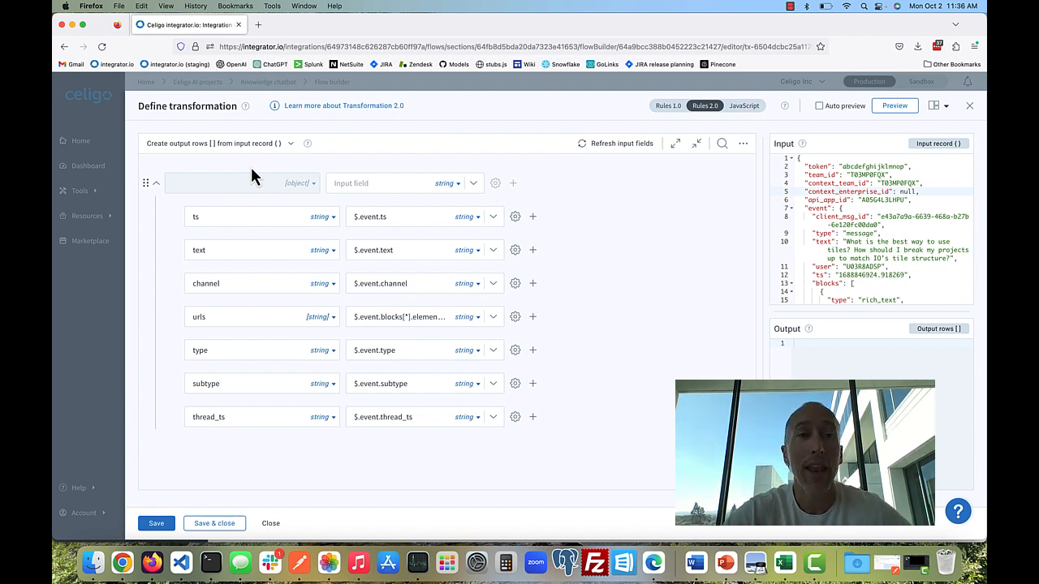
click(289, 143)
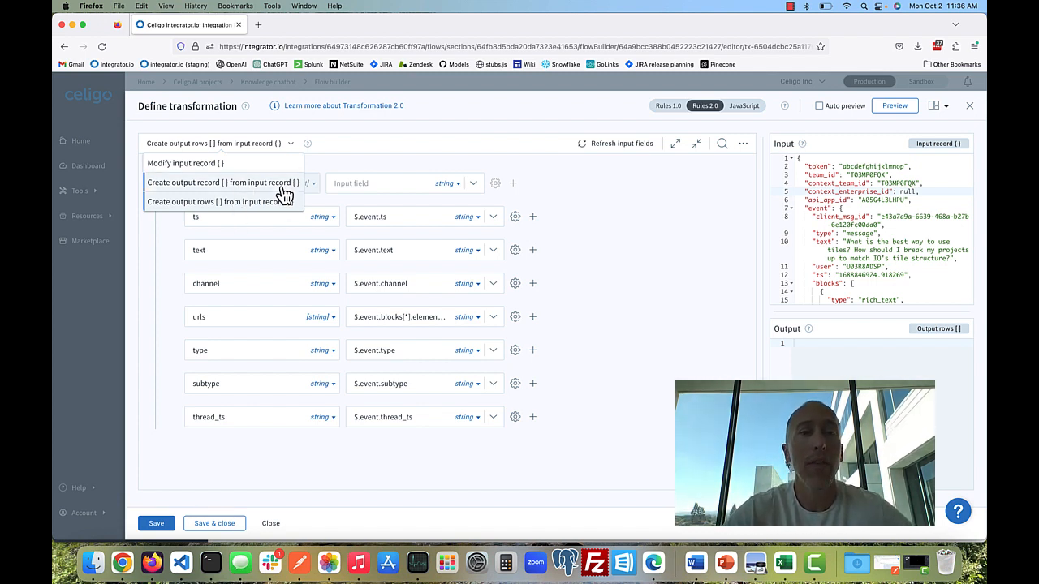
click(459, 130)
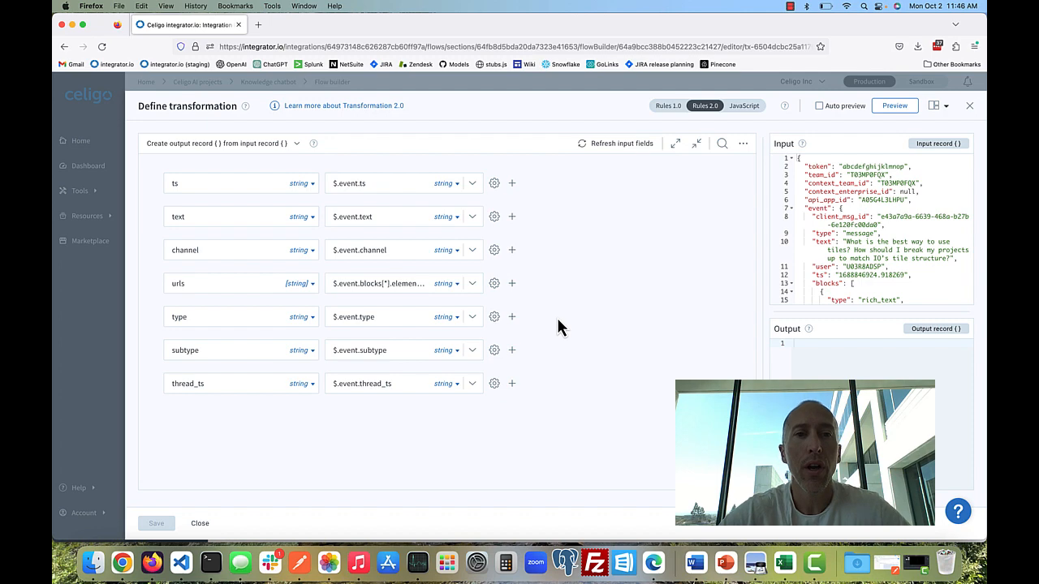
Leave the transformation and view the mapping of the OpenAI import Create embedding for slack message text, closing it without changes.
click(969, 106)
drag(513, 284, 341, 199)
click(449, 340)
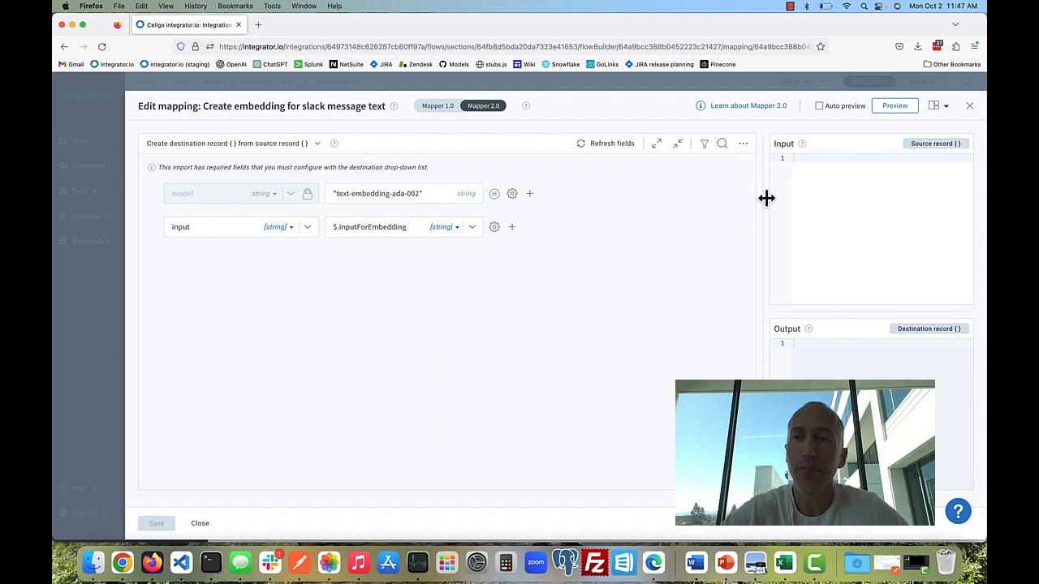
click(969, 106)
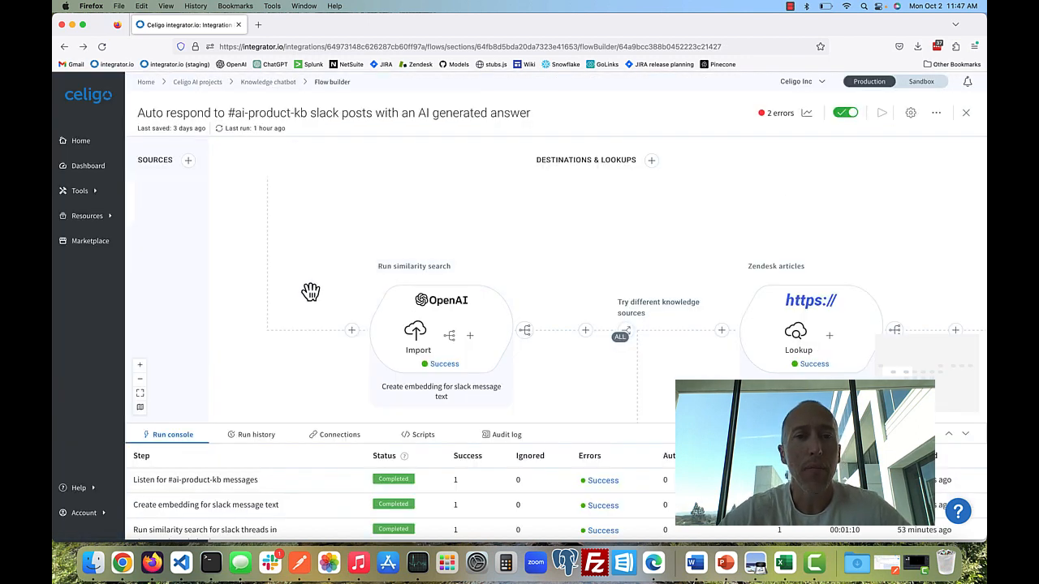
Reopen the #ai-product-kb listener's transformation and review its ts, text and channel rows, including the data types offered for channel.
drag(301, 289, 498, 373)
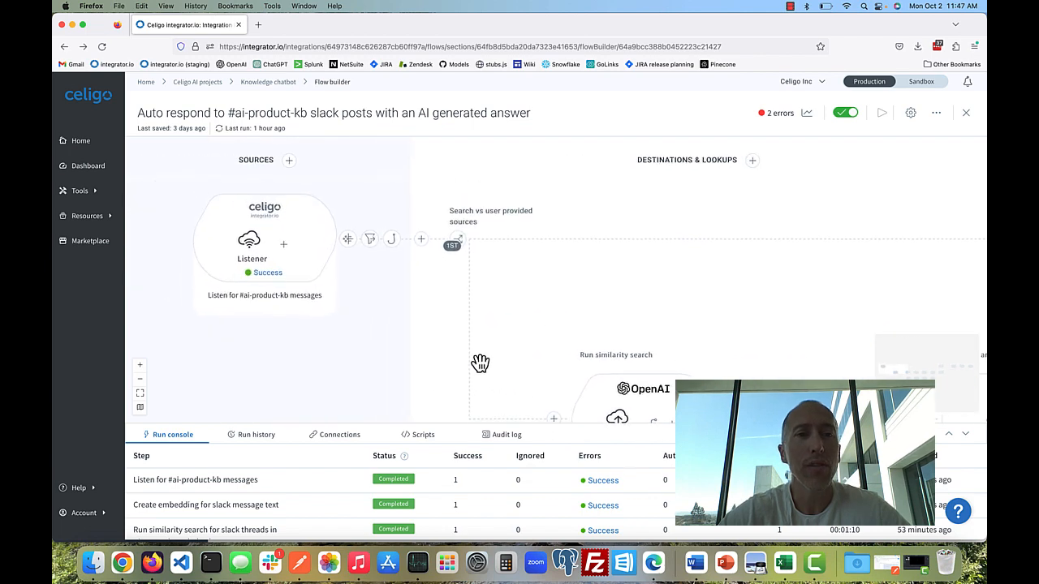
click(349, 240)
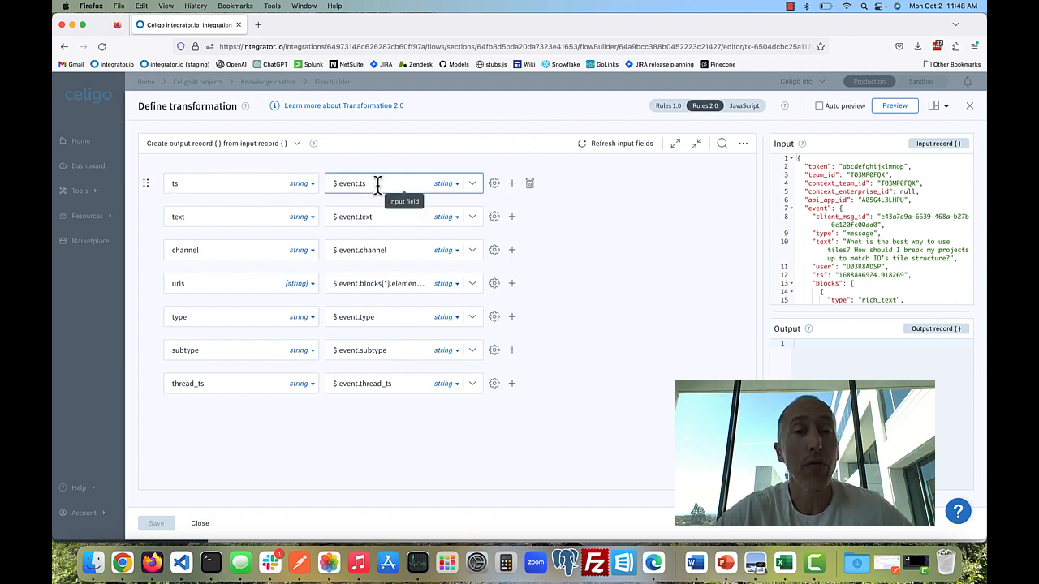
click(227, 184)
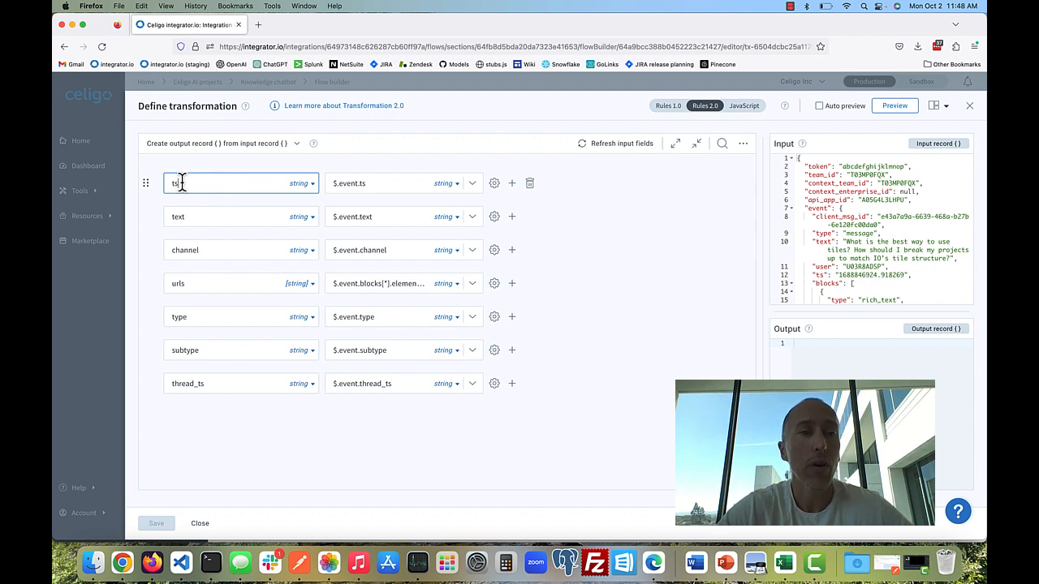
click(205, 250)
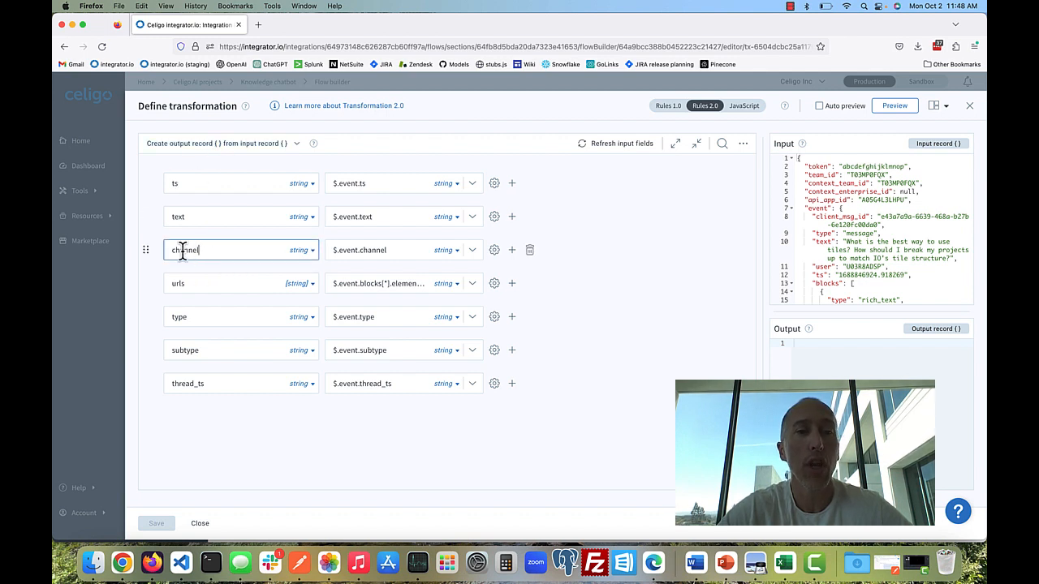
click(313, 251)
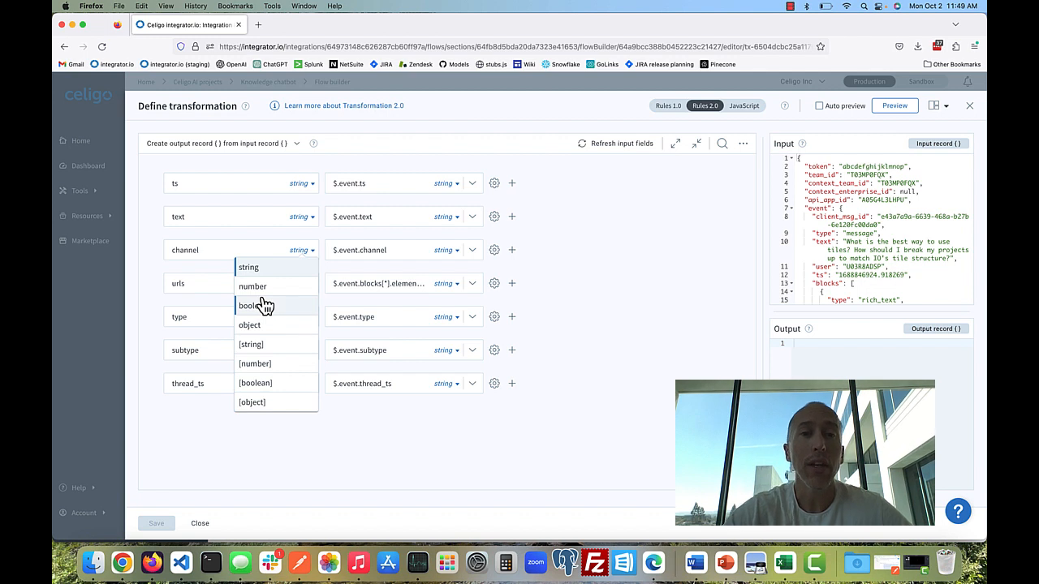
click(222, 430)
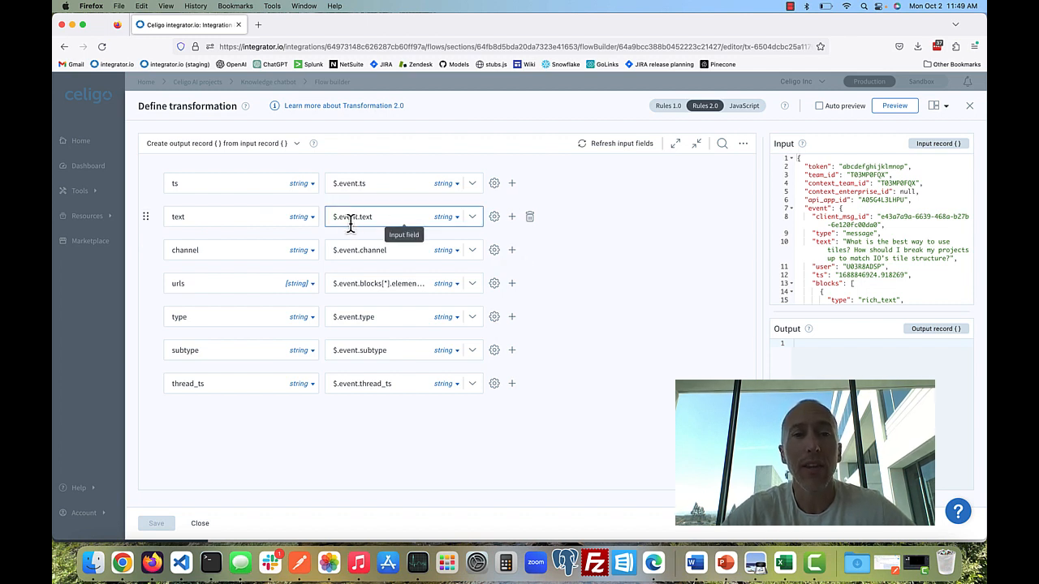
click(242, 217)
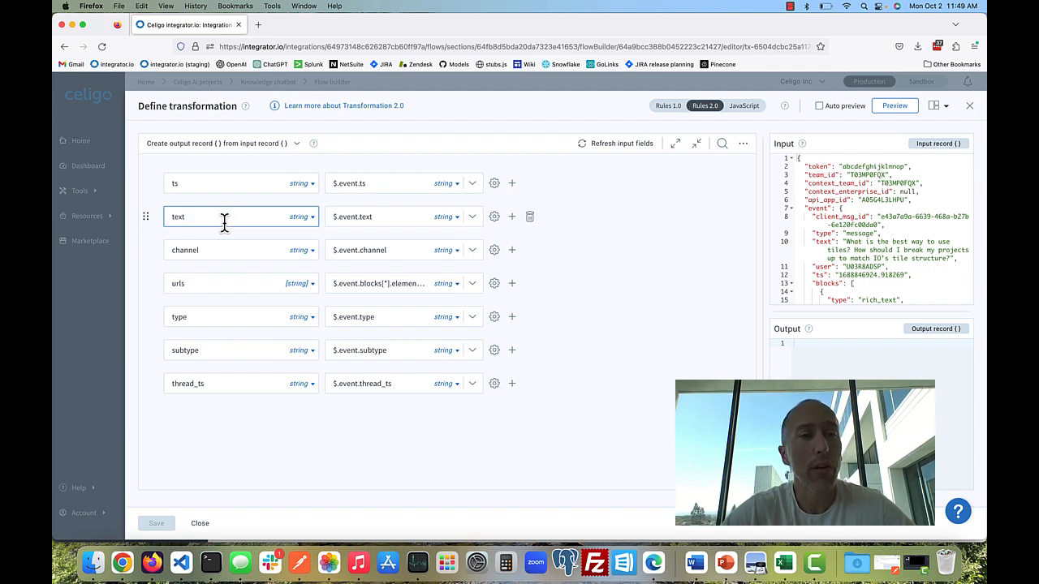
Add an output field named myNewObject below thread_ts and set its data type to object.
click(512, 384)
text(myNewObject)
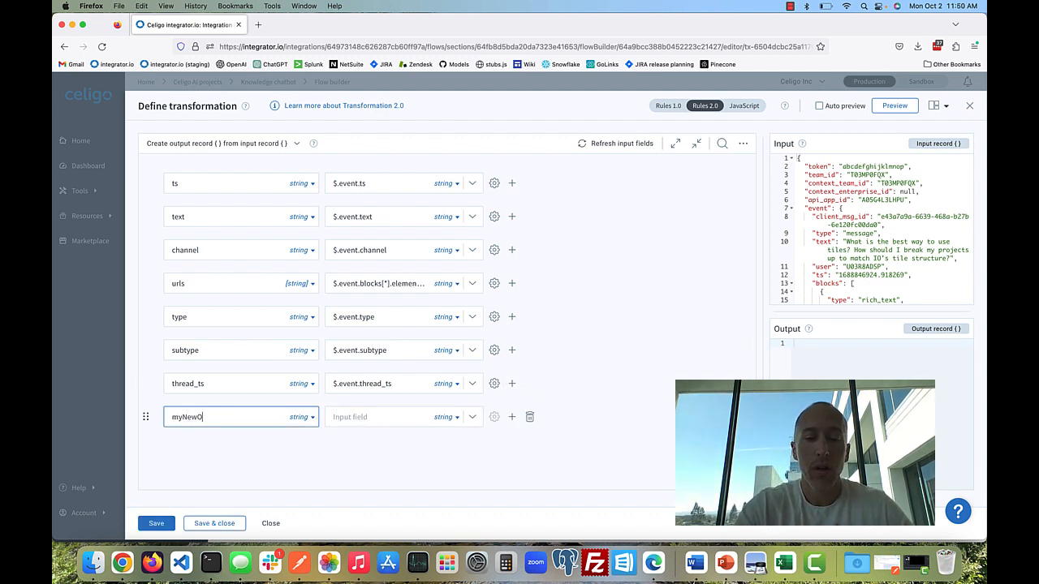
click(308, 422)
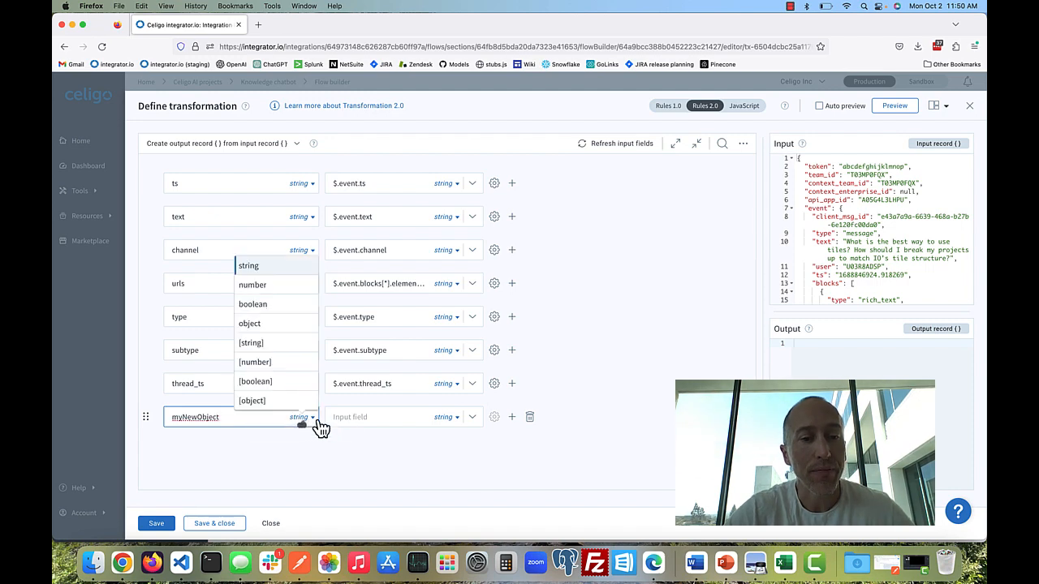
click(263, 329)
click(383, 349)
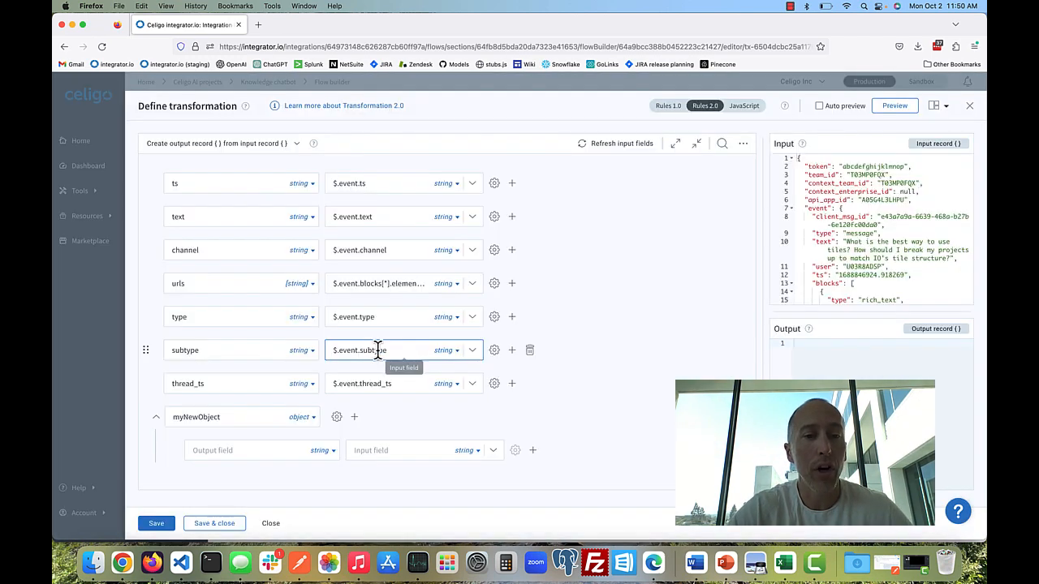
Name the child output field of myNewObject myNewField and map it to the input field $.token.
click(245, 448)
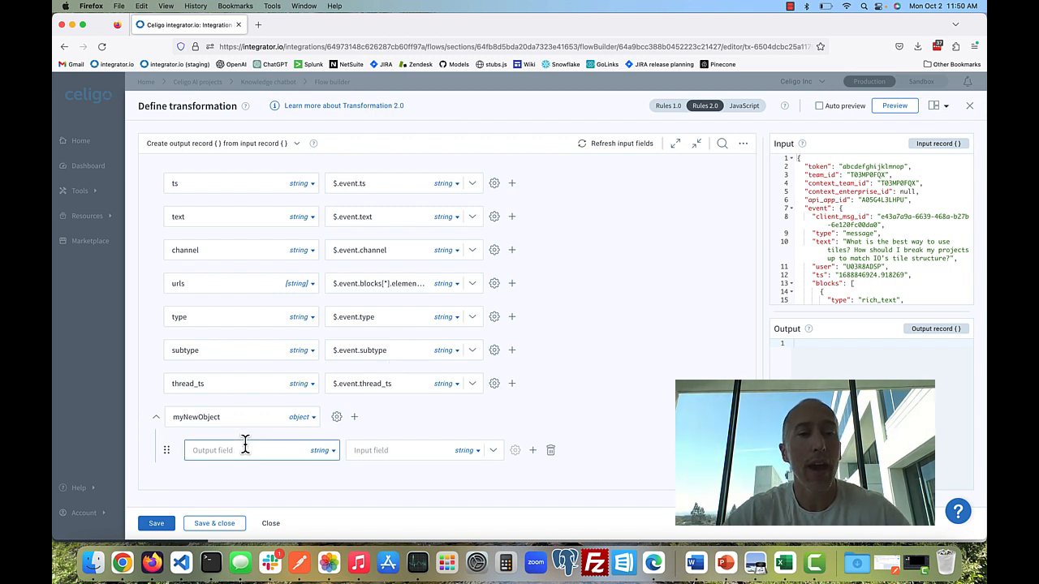
click(233, 418)
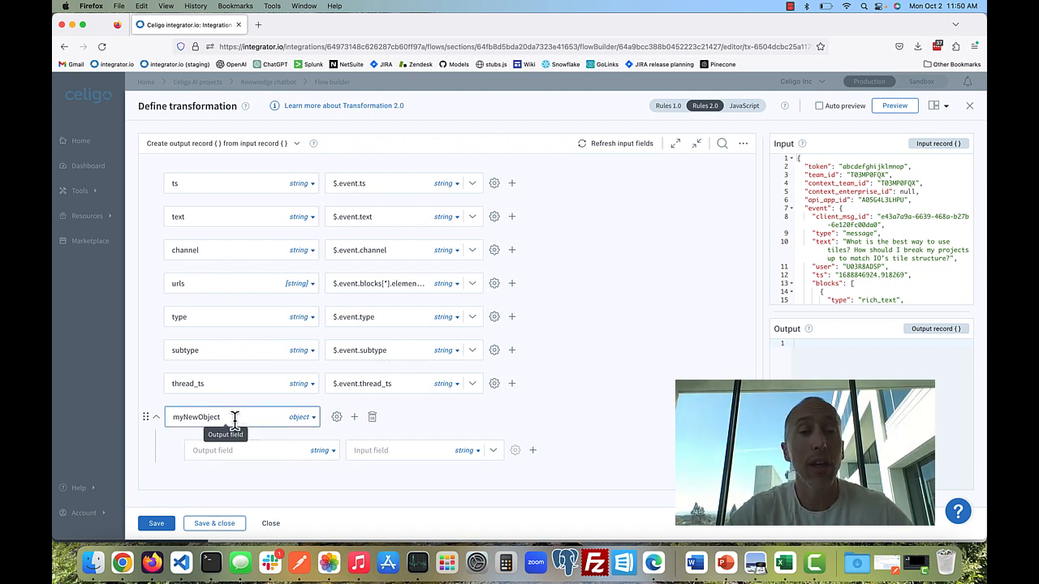
click(244, 447)
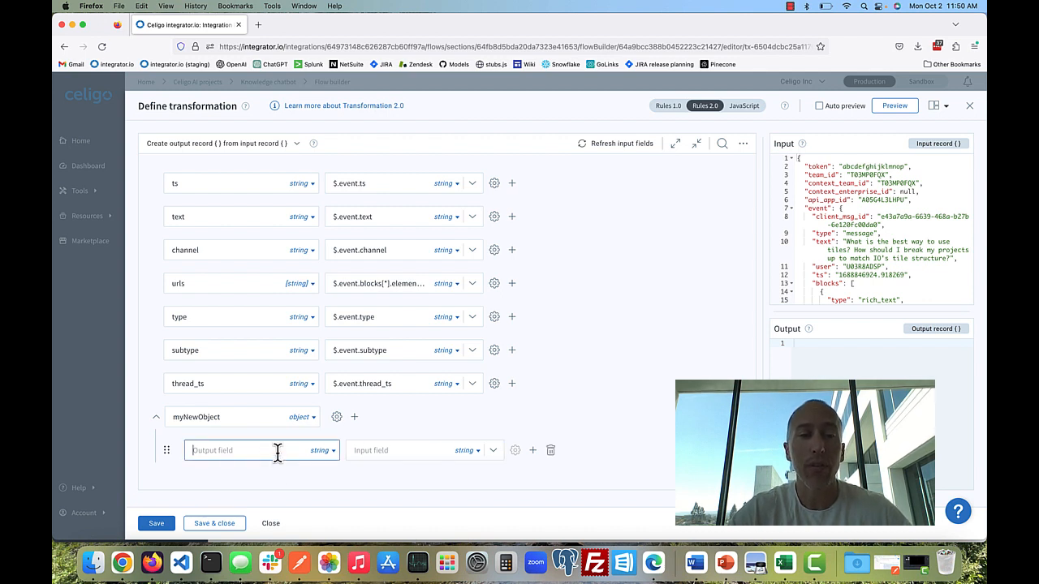
text(myN)
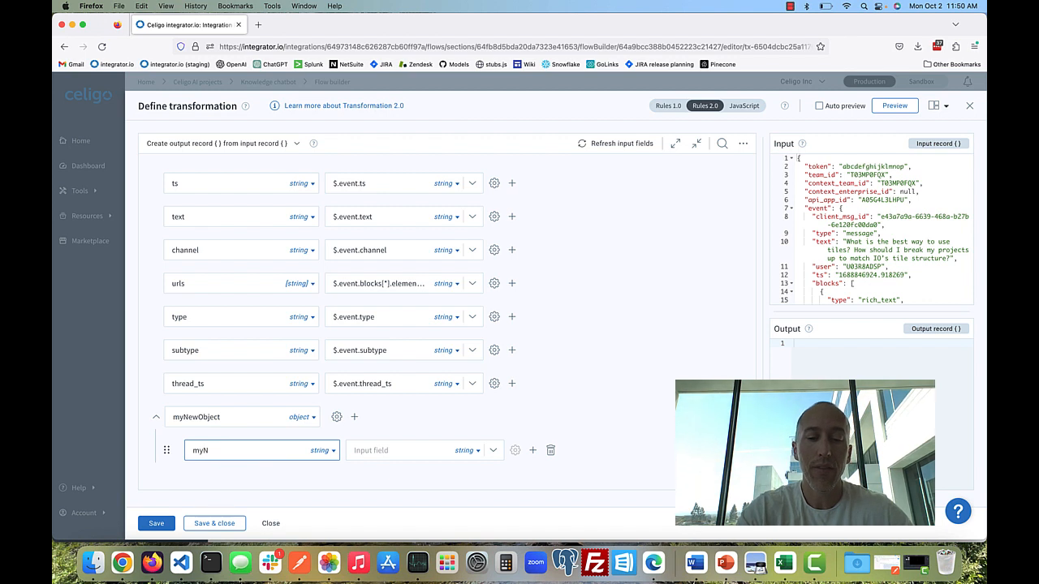
text(ewField)
click(407, 454)
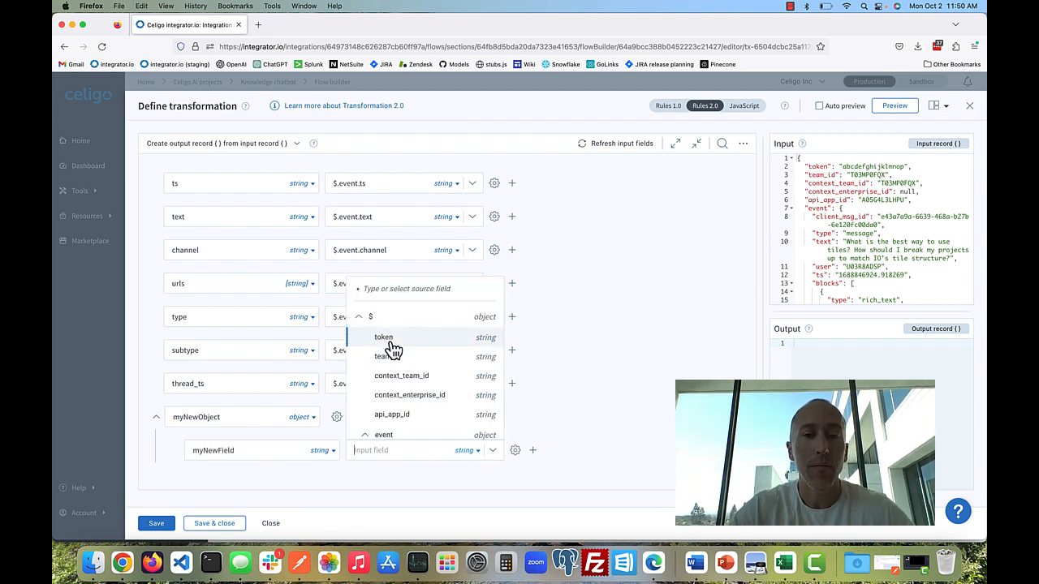
click(390, 341)
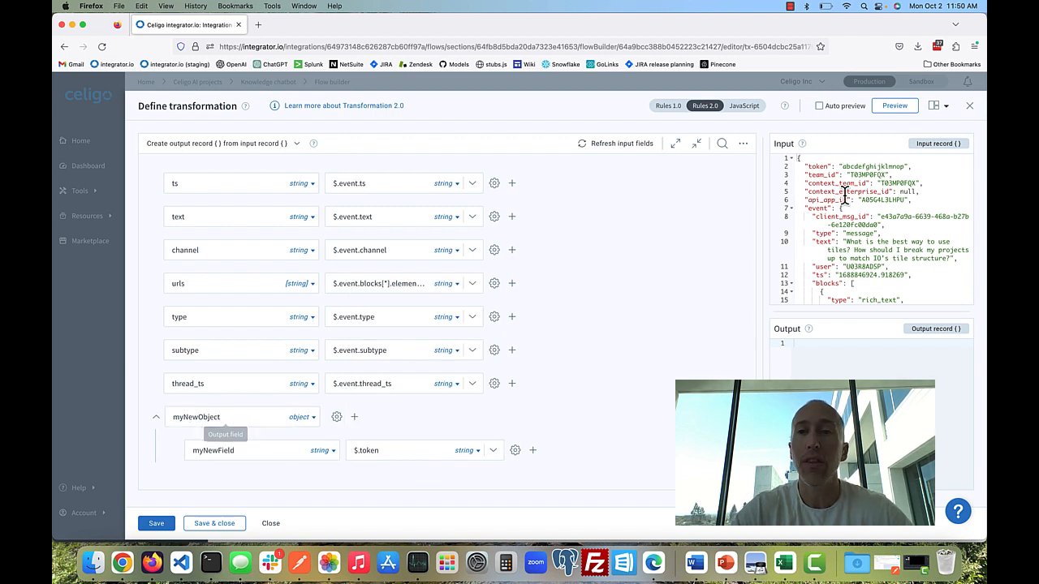
Preview the transformation in the layout with input and output below the rules, widen the output area, and inspect myNewObject and myNewField.
click(896, 113)
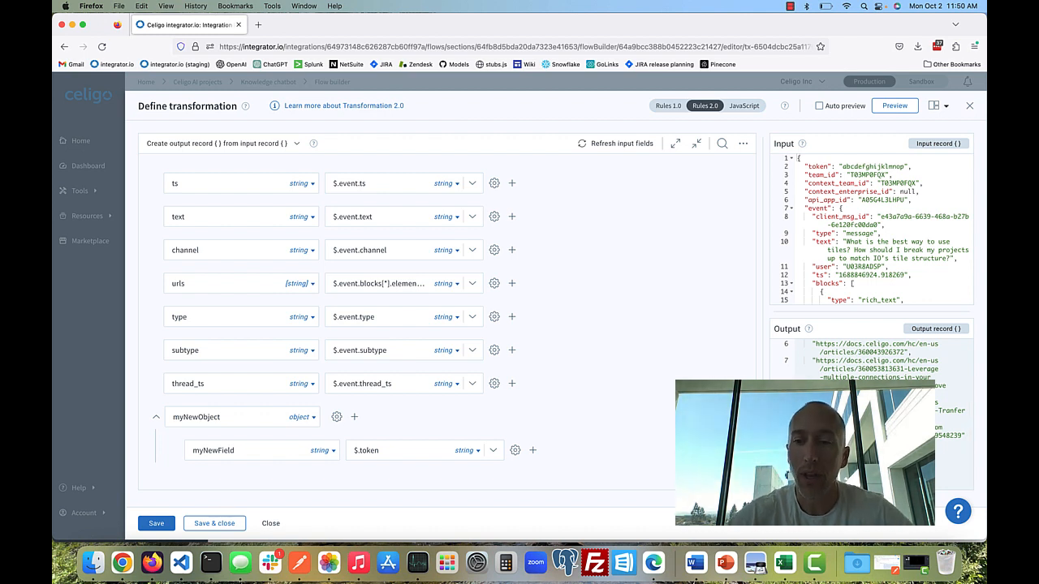
click(944, 107)
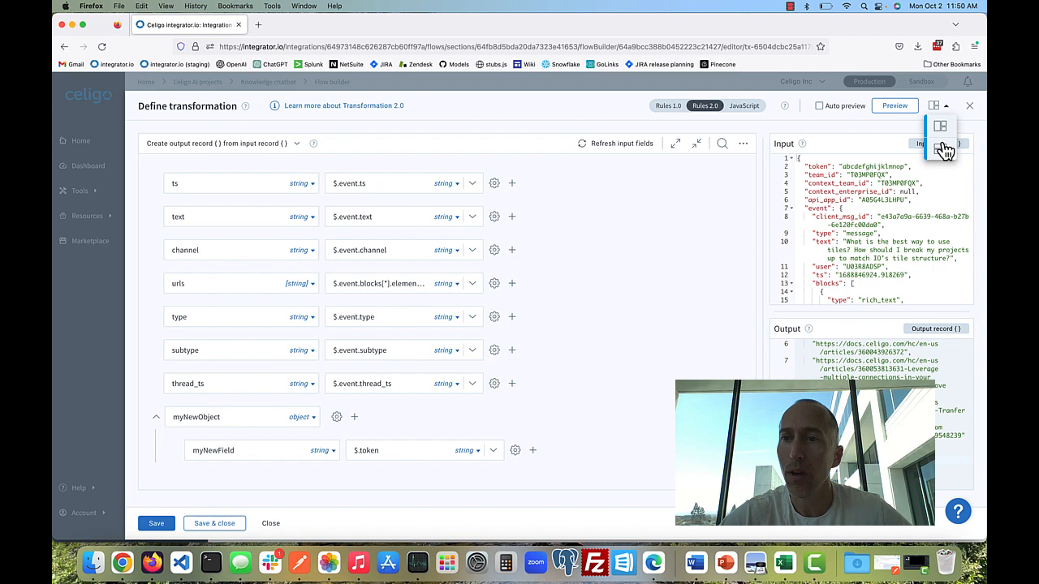
click(944, 149)
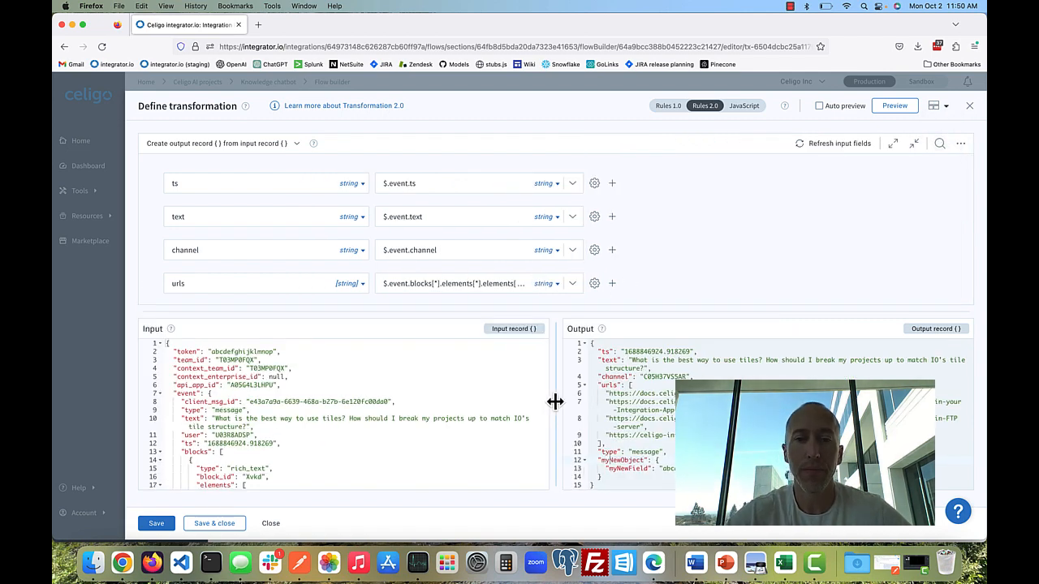
drag(557, 401, 381, 404)
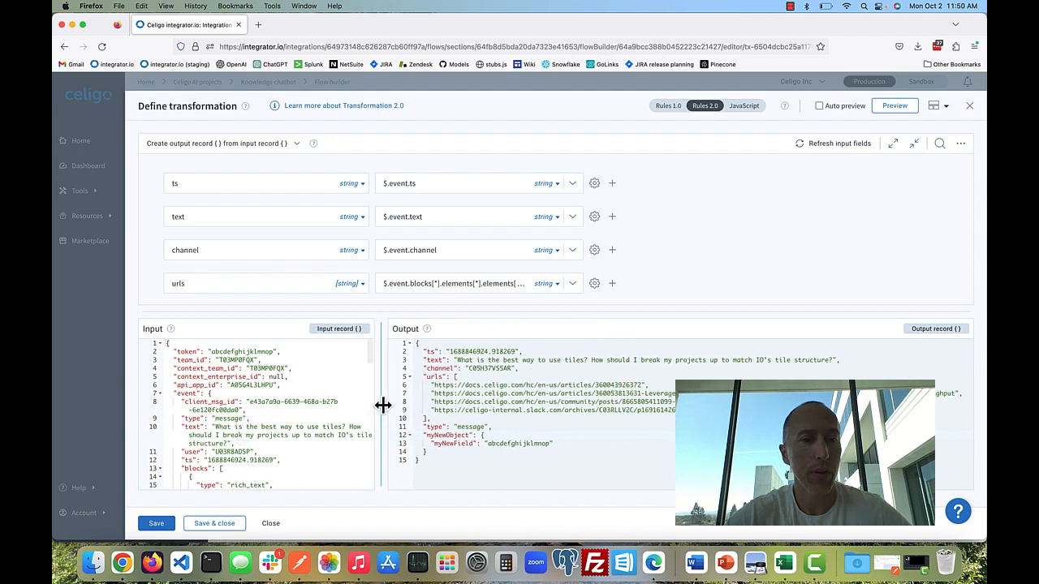
double_click(447, 433)
double_click(445, 445)
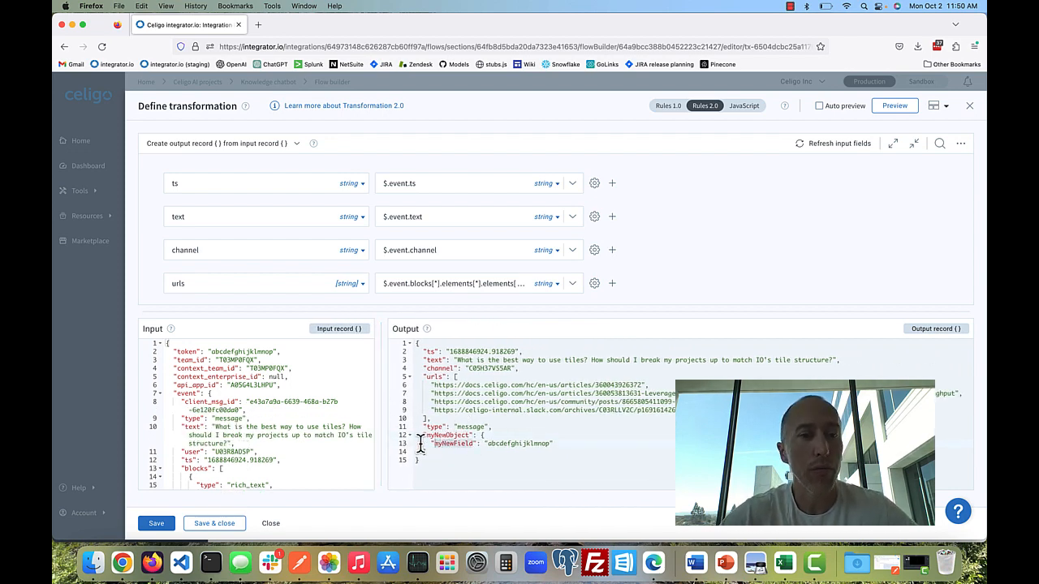
Compare the myNewObject and myNewField rows in the transformation rules with the nested structure in the output preview.
scroll(358, 272, down, 5)
click(213, 285)
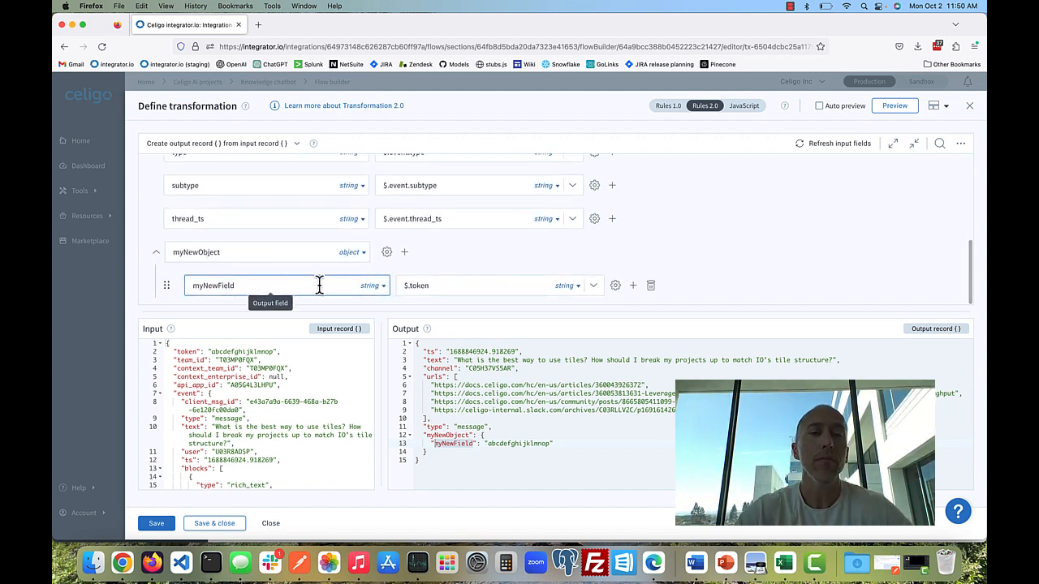
click(240, 254)
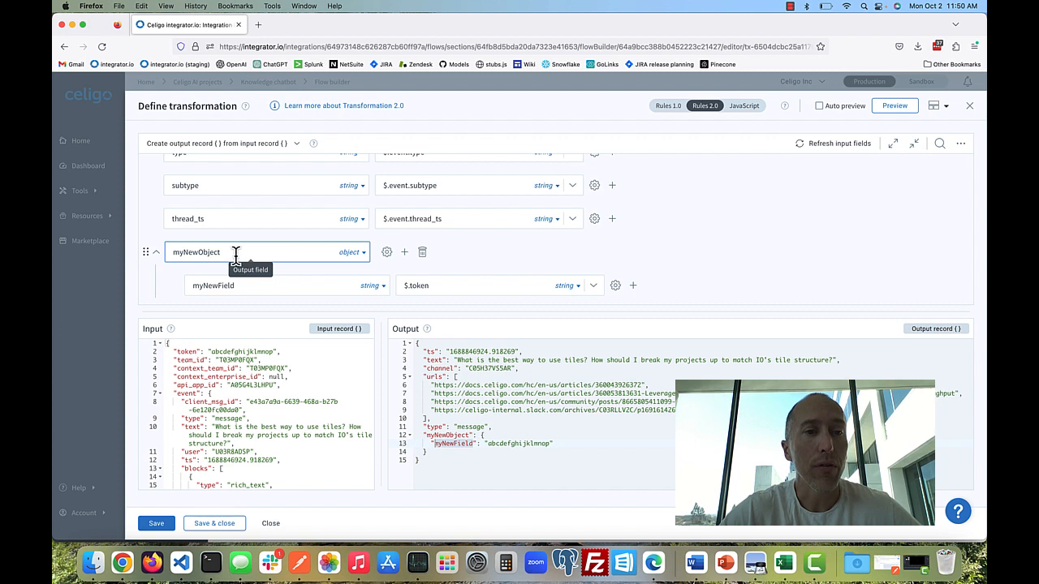
click(237, 286)
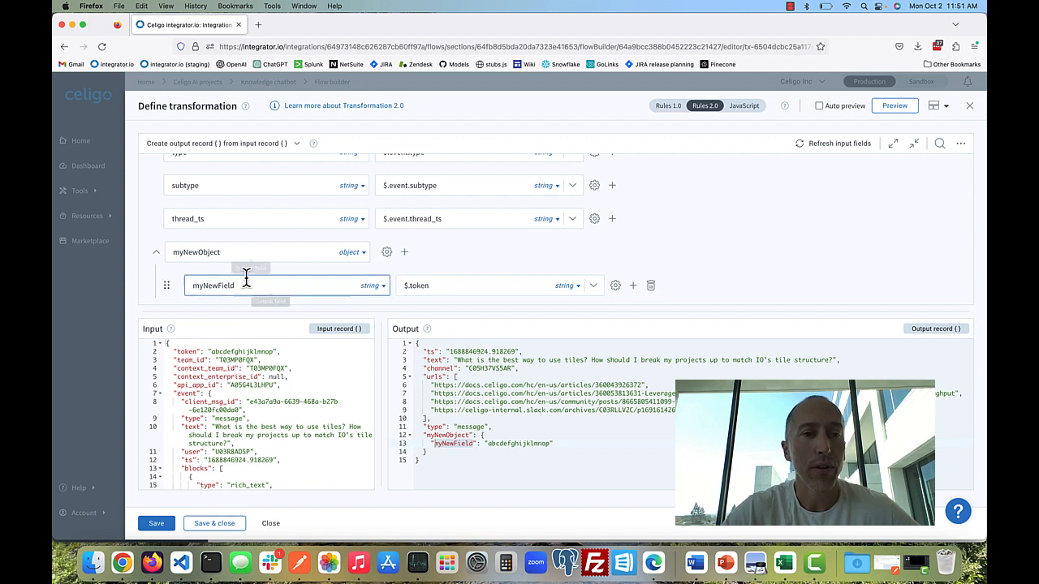
scroll(354, 252, up, 3)
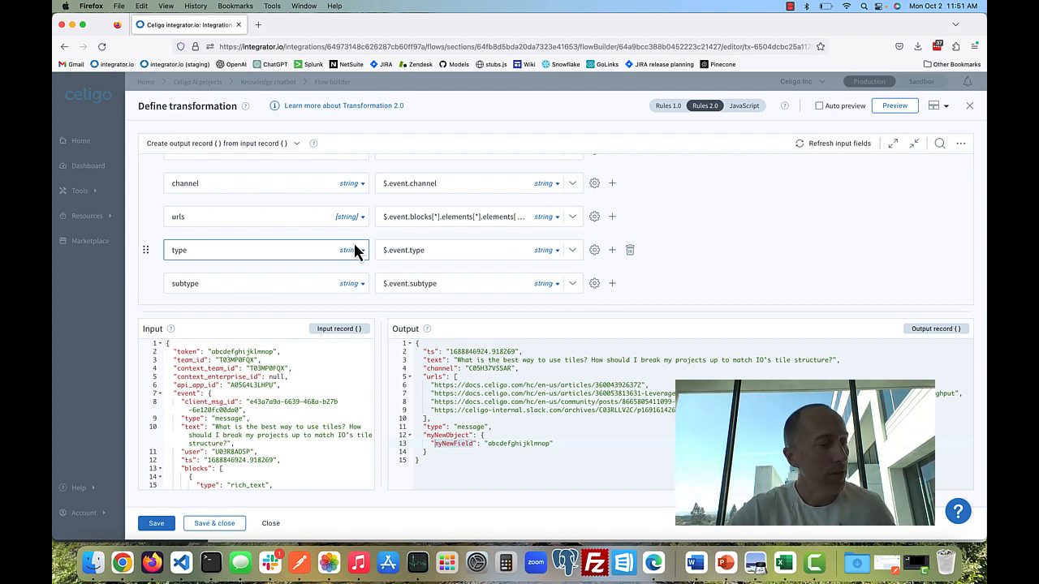
scroll(418, 250, up, 2)
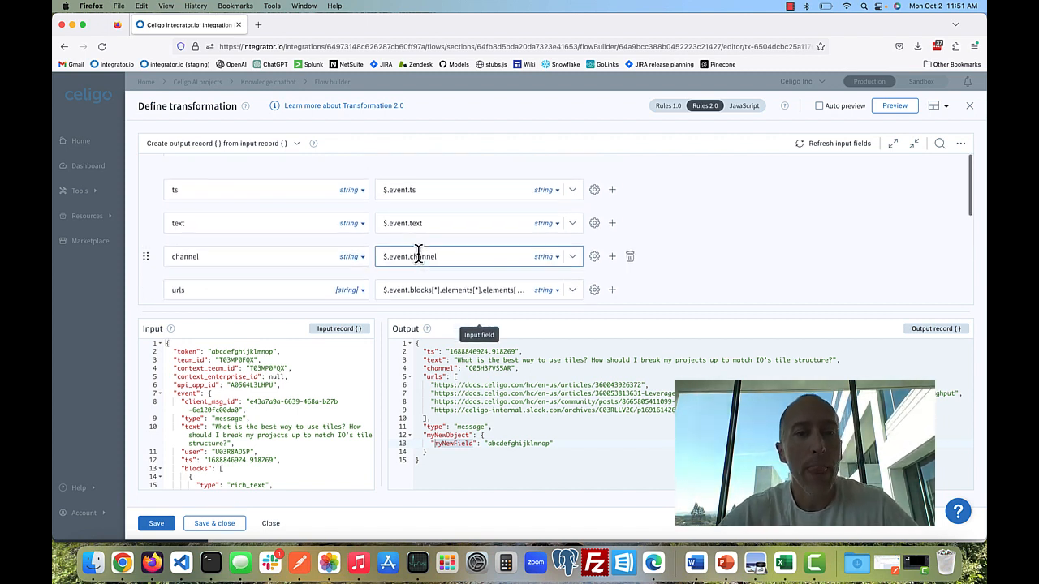
Browse the source field list of the ts row, from the top-level fields through the nested event and blocks fields.
click(426, 182)
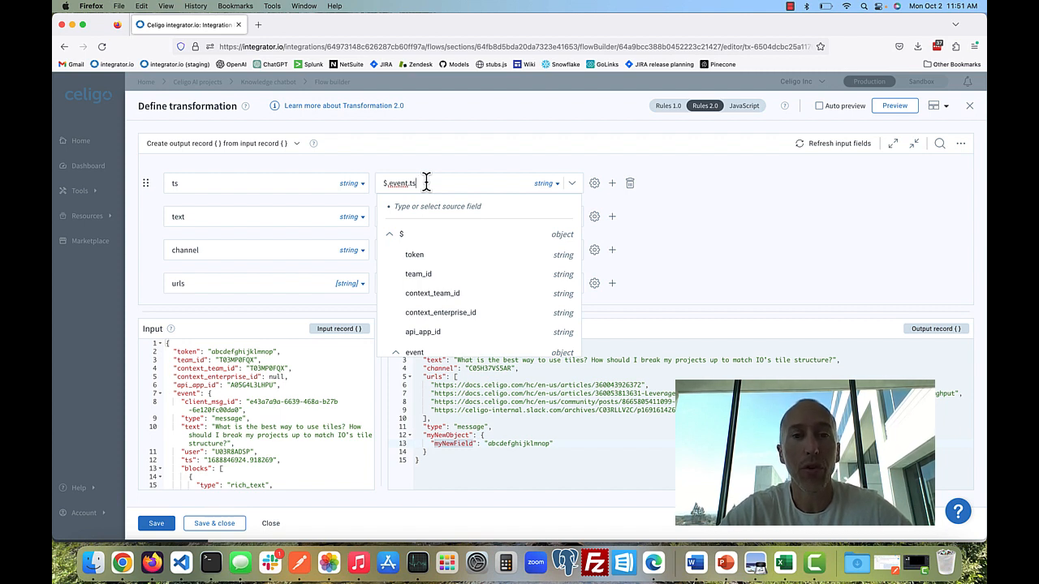
scroll(434, 292, down, 1)
scroll(435, 292, down, 5)
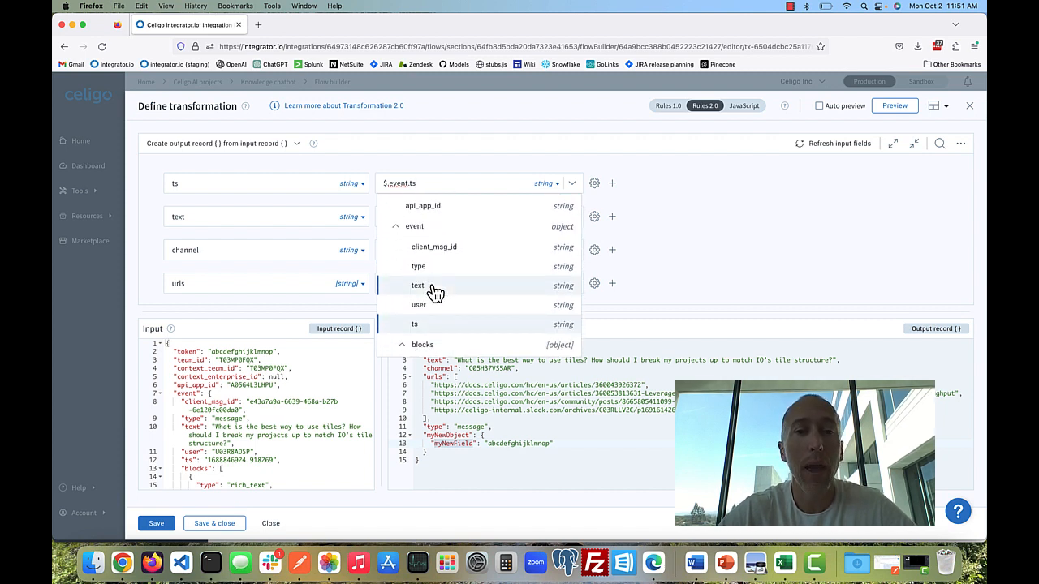
scroll(434, 292, down, 3)
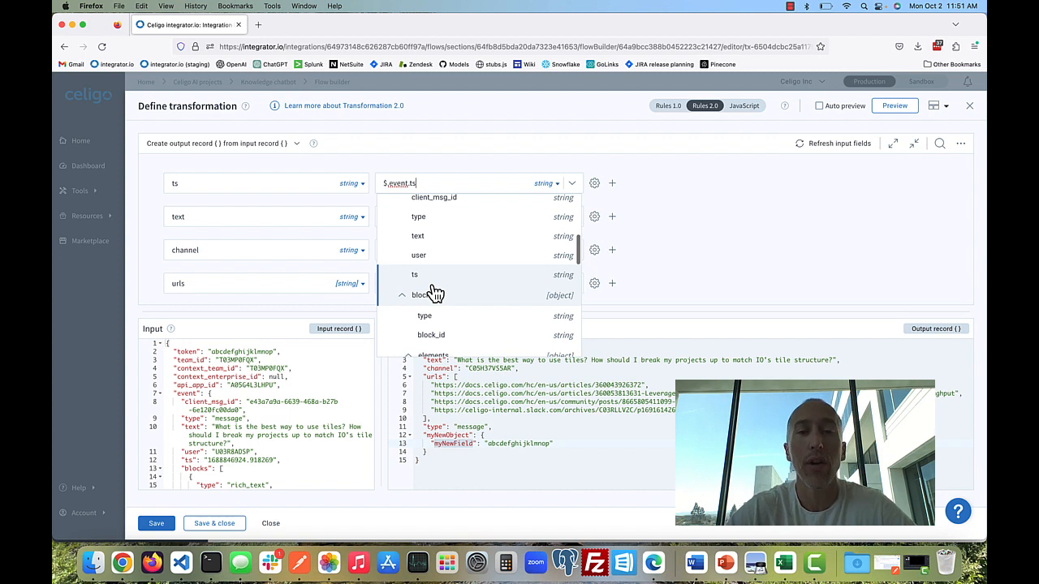
scroll(446, 313, down, 3)
scroll(447, 314, down, 1)
scroll(446, 311, down, 3)
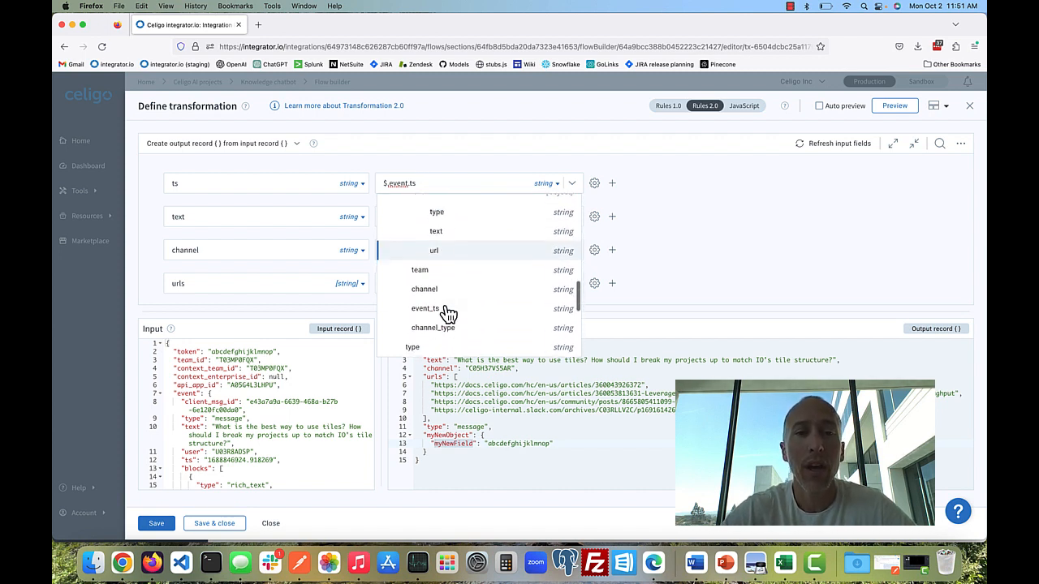
click(434, 169)
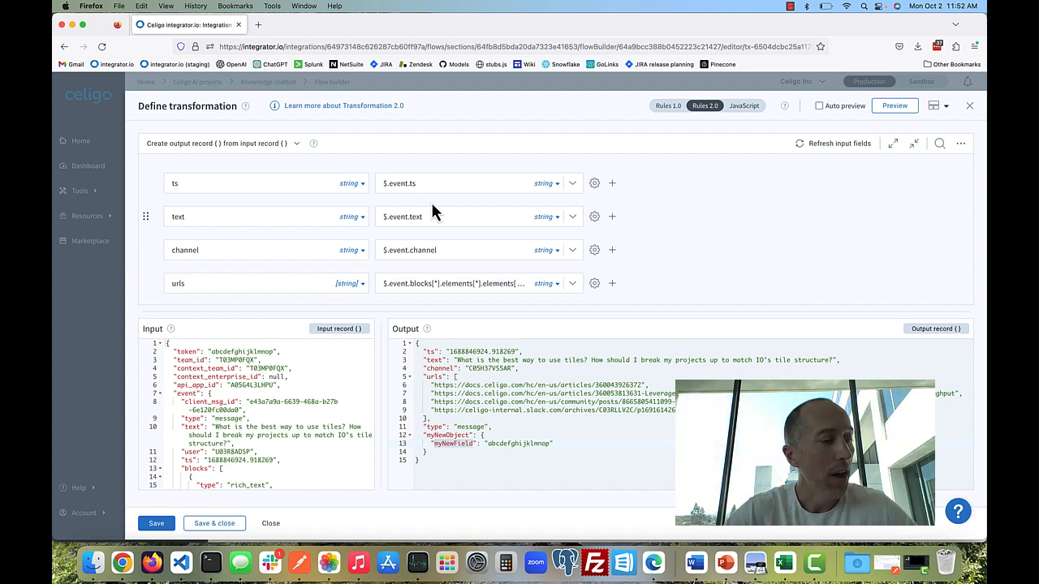
Read through the input record's event object and its nested blocks and elements structure.
scroll(437, 219, down, 1)
scroll(438, 223, down, 3)
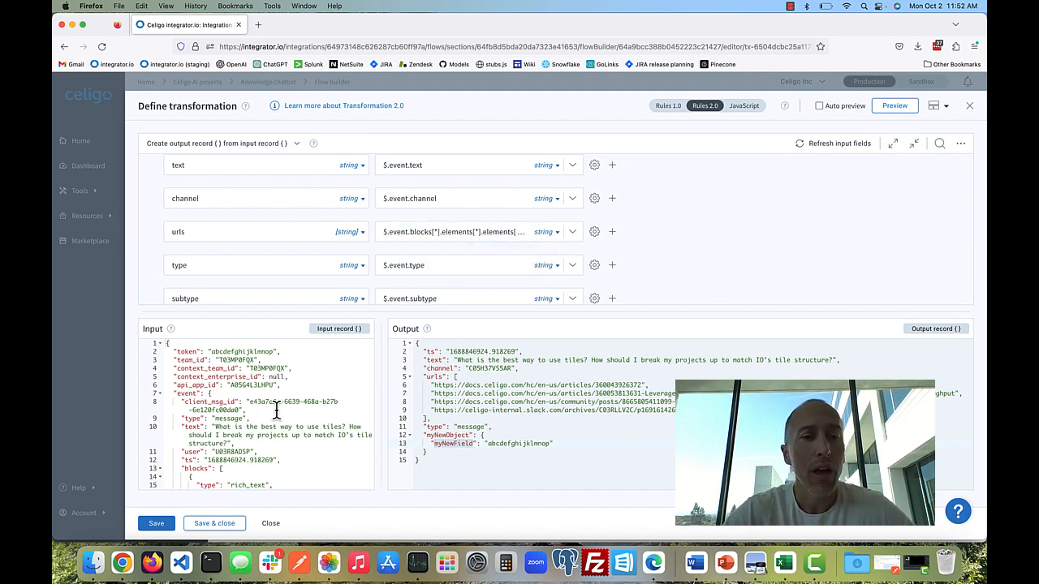
scroll(276, 412, down, 8)
scroll(276, 412, up, 3)
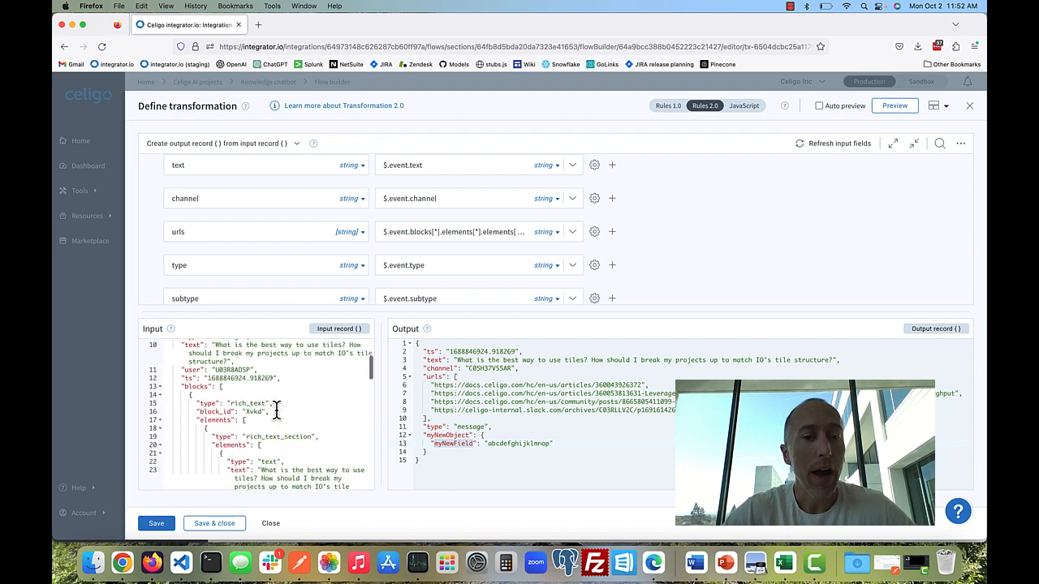
scroll(276, 411, down, 1)
scroll(276, 412, up, 5)
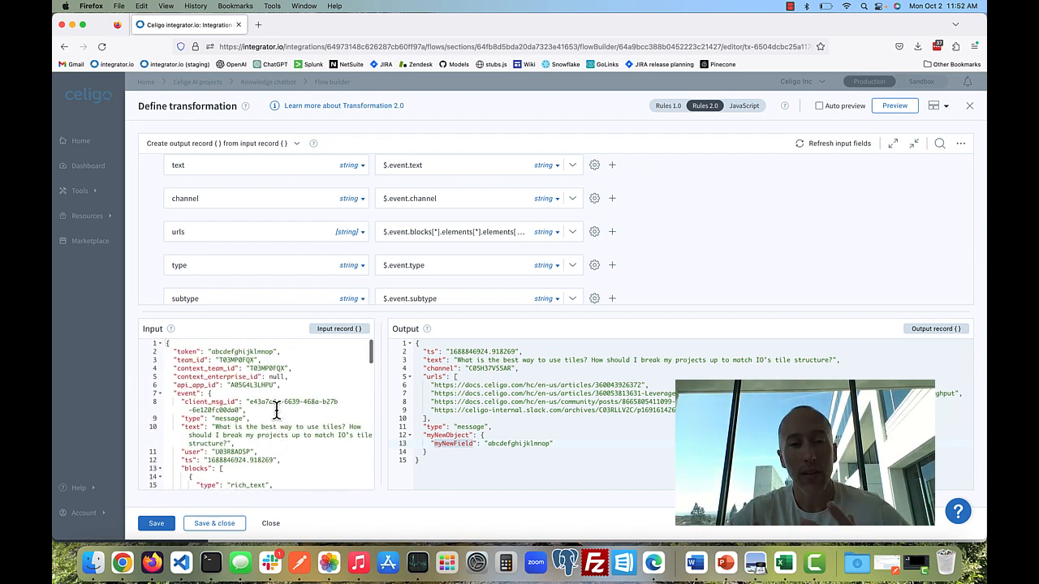
scroll(276, 412, down, 5)
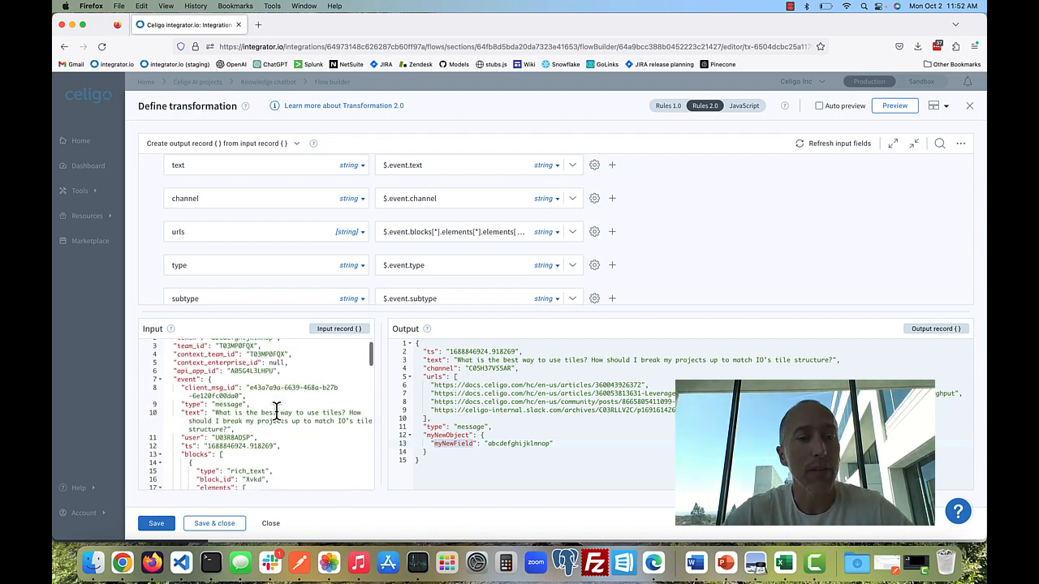
scroll(276, 411, down, 3)
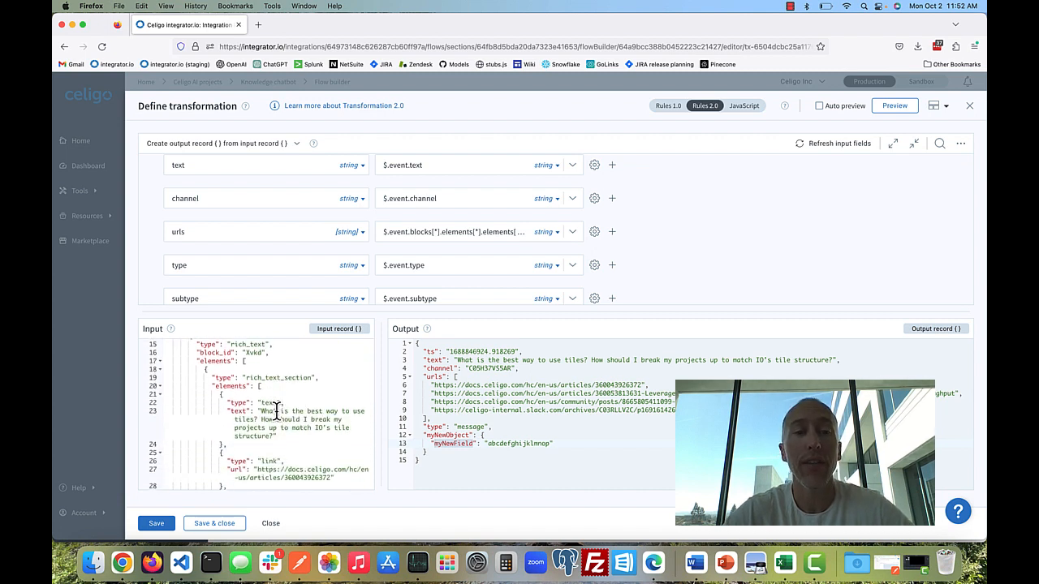
scroll(276, 412, down, 1)
scroll(285, 409, up, 5)
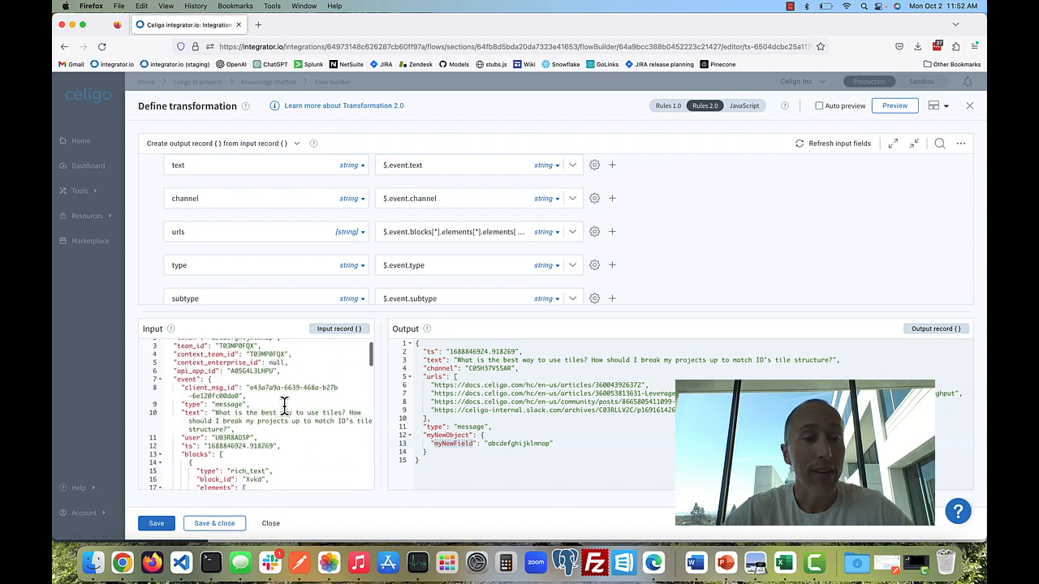
Trace the input record from event through blocks and both elements arrays down to the entries of type link.
scroll(284, 404, down, 1)
click(185, 367)
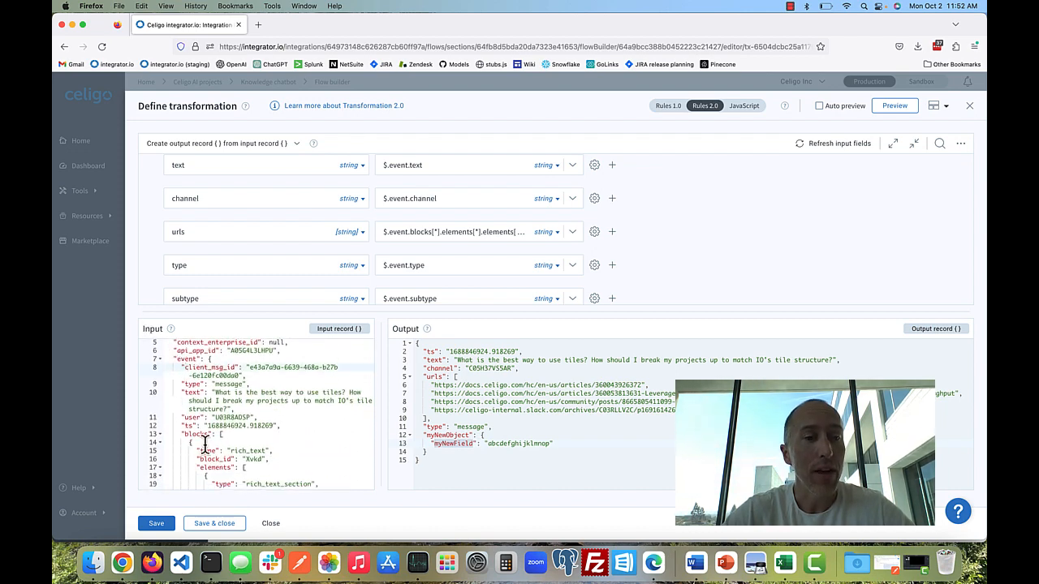
scroll(203, 434, down, 4)
double_click(205, 358)
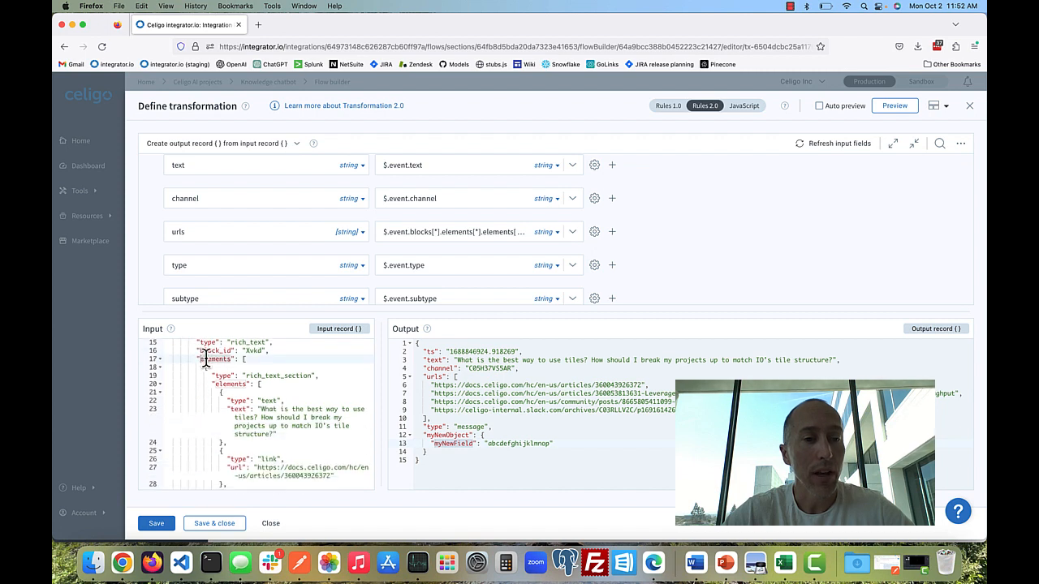
double_click(230, 383)
scroll(275, 415, down, 2)
scroll(274, 416, down, 2)
click(267, 394)
scroll(267, 394, down, 1)
double_click(269, 373)
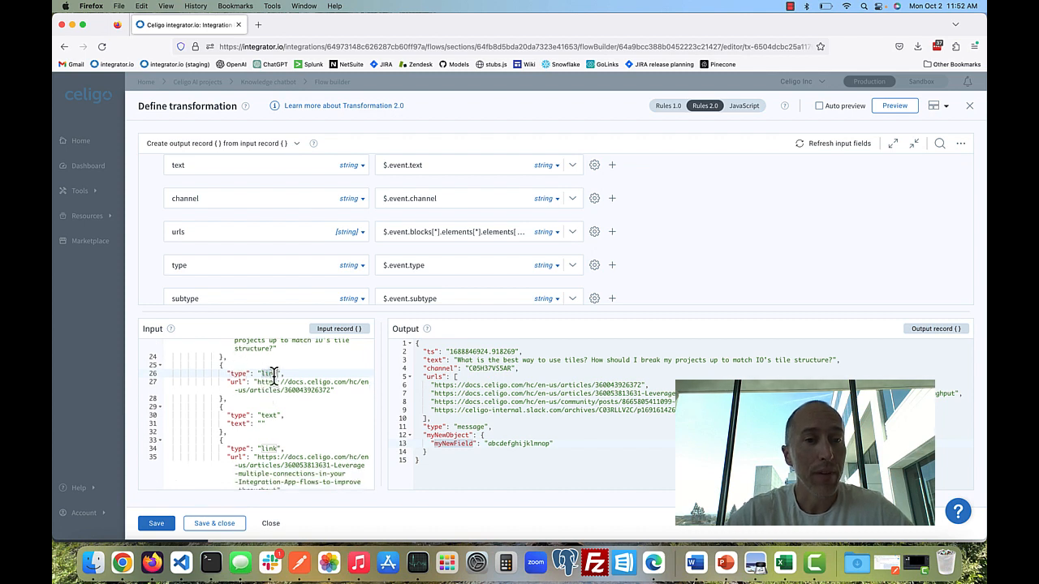
Examine the url field of each link entry within the inner elements array of the input record.
click(271, 388)
double_click(236, 384)
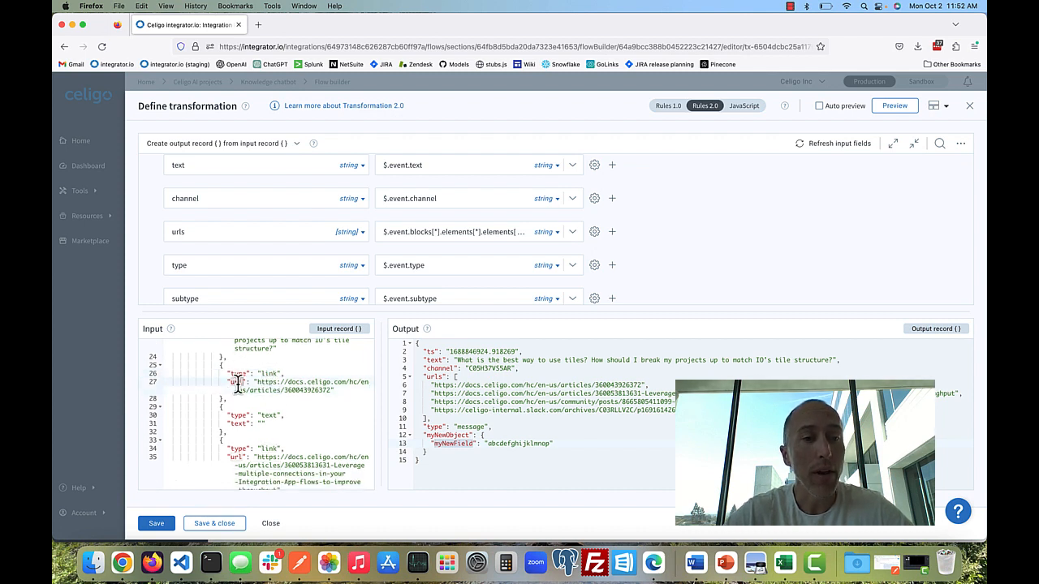
scroll(235, 426, down, 2)
scroll(237, 432, down, 3)
scroll(237, 433, down, 1)
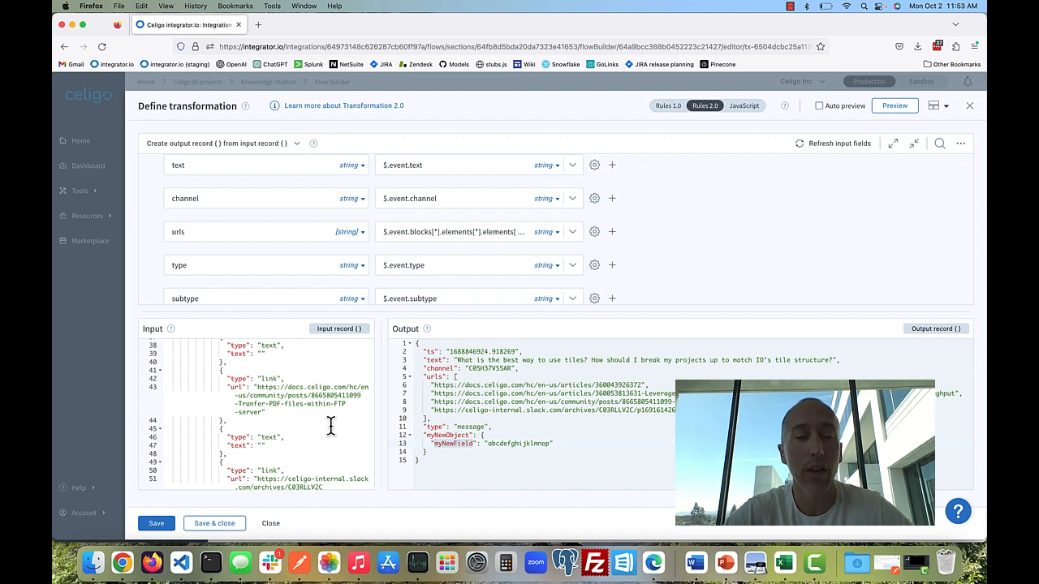
scroll(284, 432, down, 1)
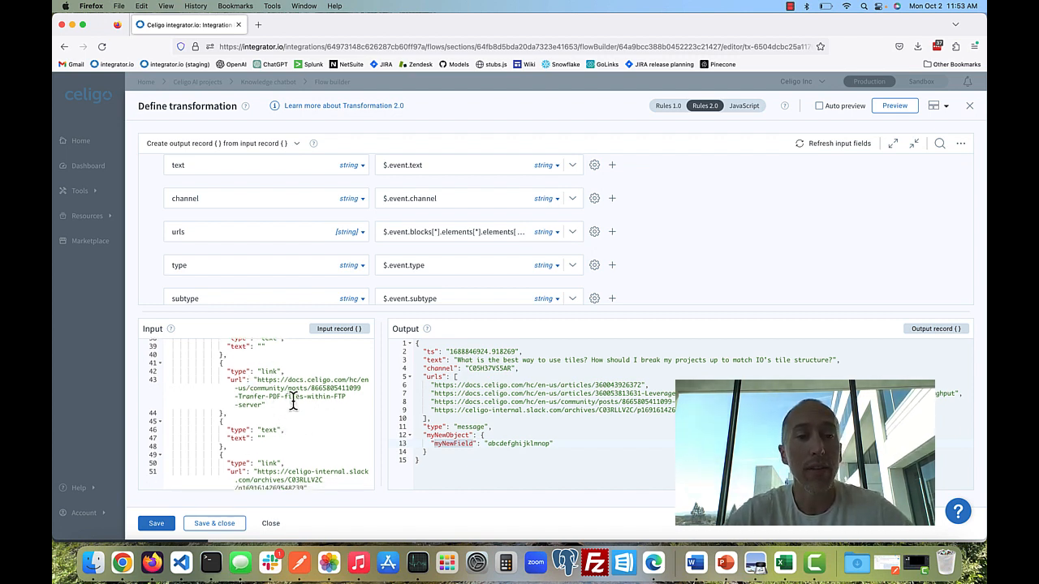
Compare the urls row's full source path $.event.blocks[*].elements[*].elements[*].url with the urls array in the output preview.
click(469, 232)
scroll(473, 349, down, 8)
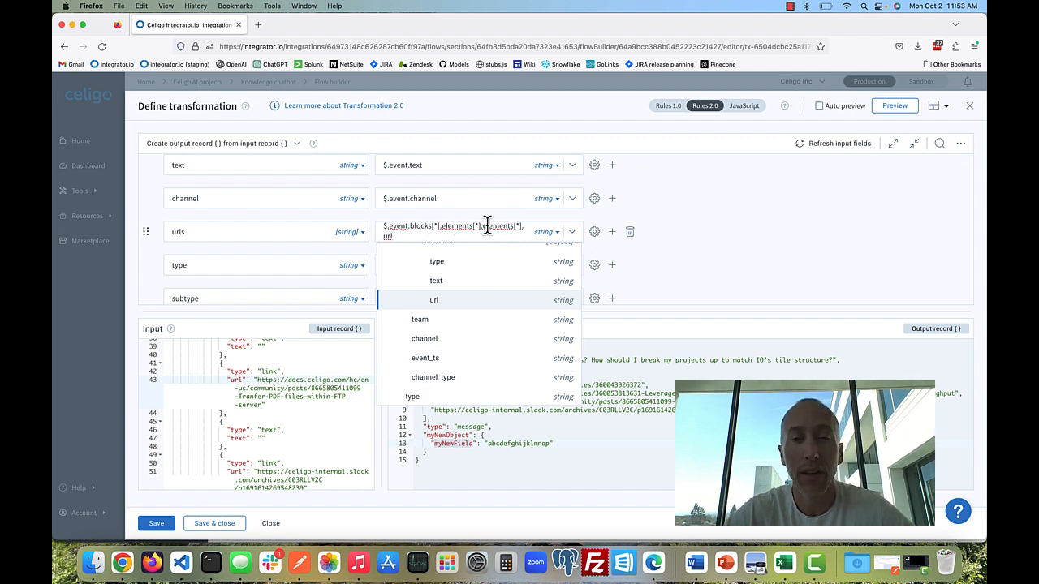
click(721, 290)
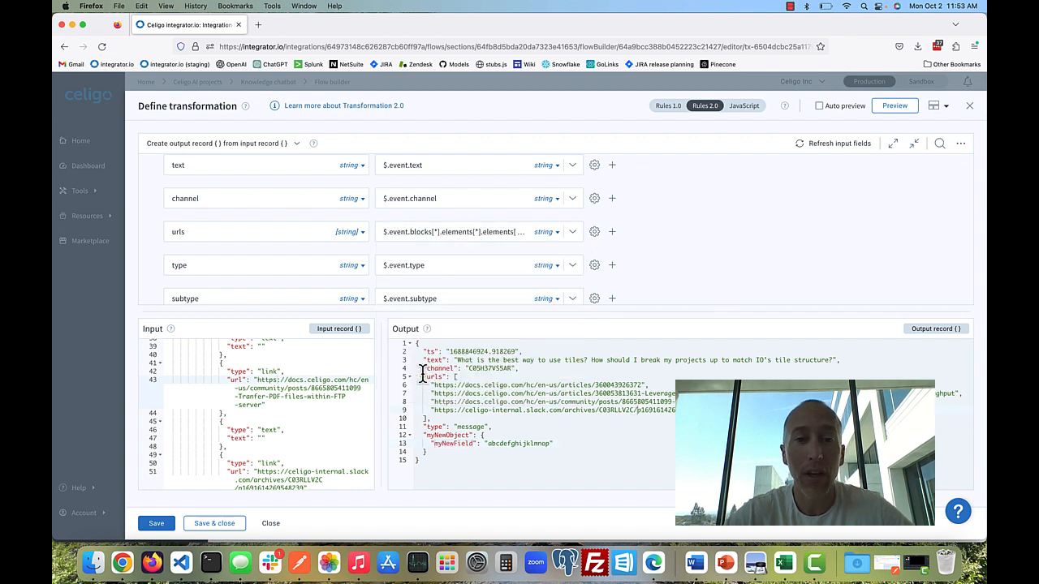
drag(421, 376, 434, 421)
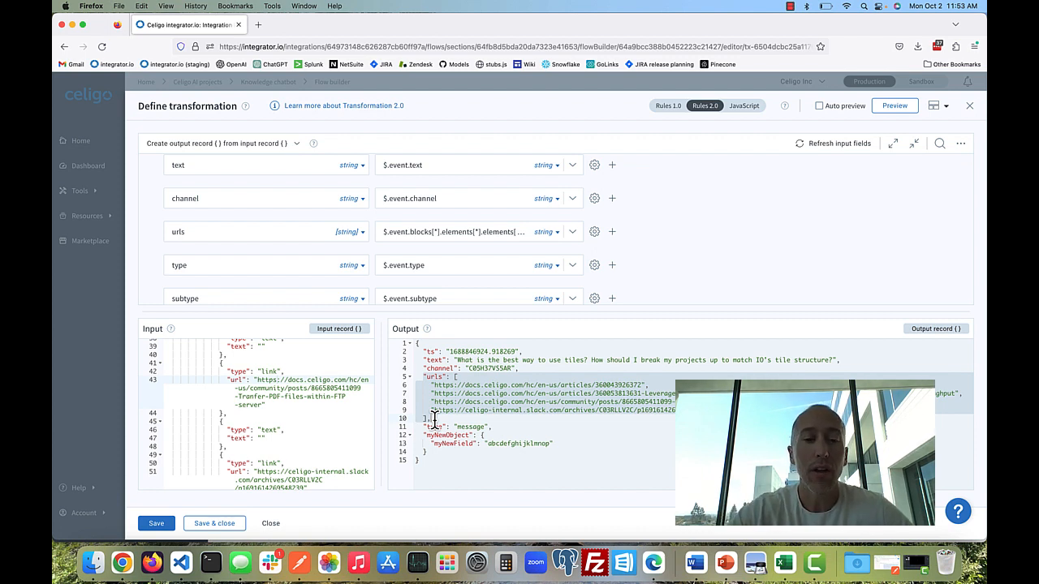
click(493, 425)
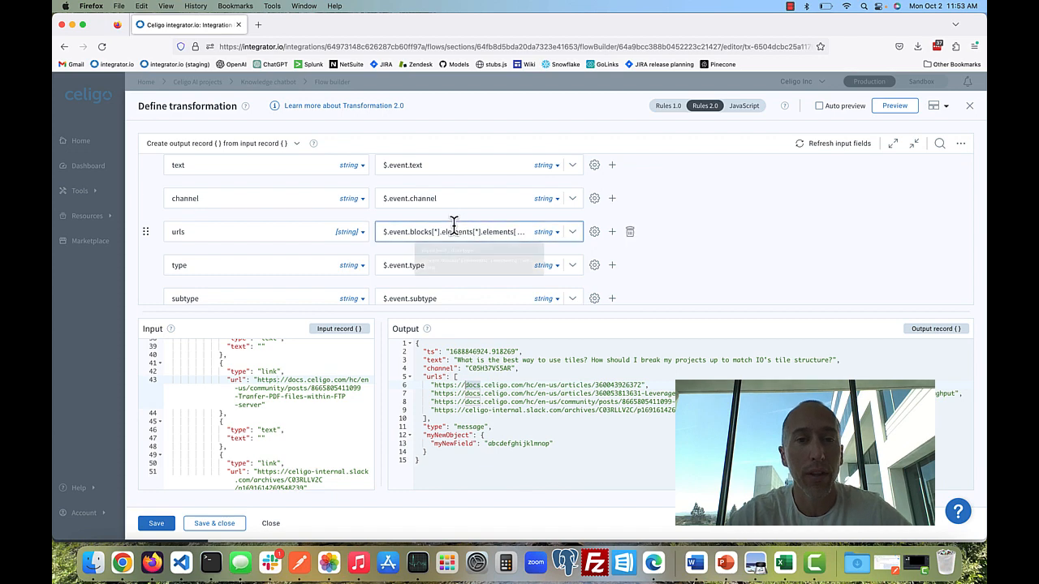
Review the transformation rules down to myNewObject and examine the source field list of the urls row again.
scroll(468, 217, down, 4)
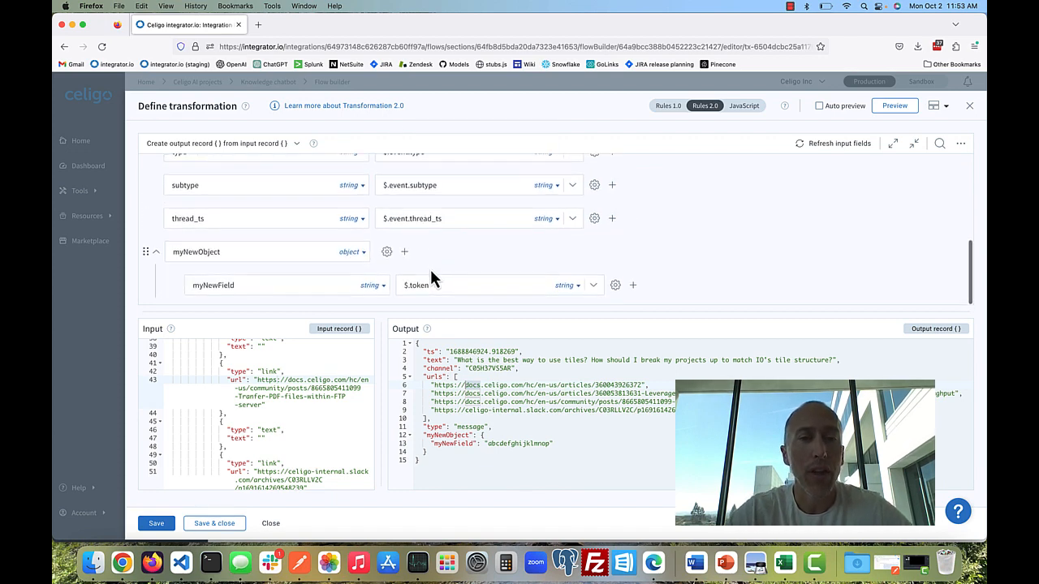
scroll(431, 220, up, 1)
scroll(432, 223, up, 1)
scroll(432, 221, up, 1)
scroll(433, 247, up, 1)
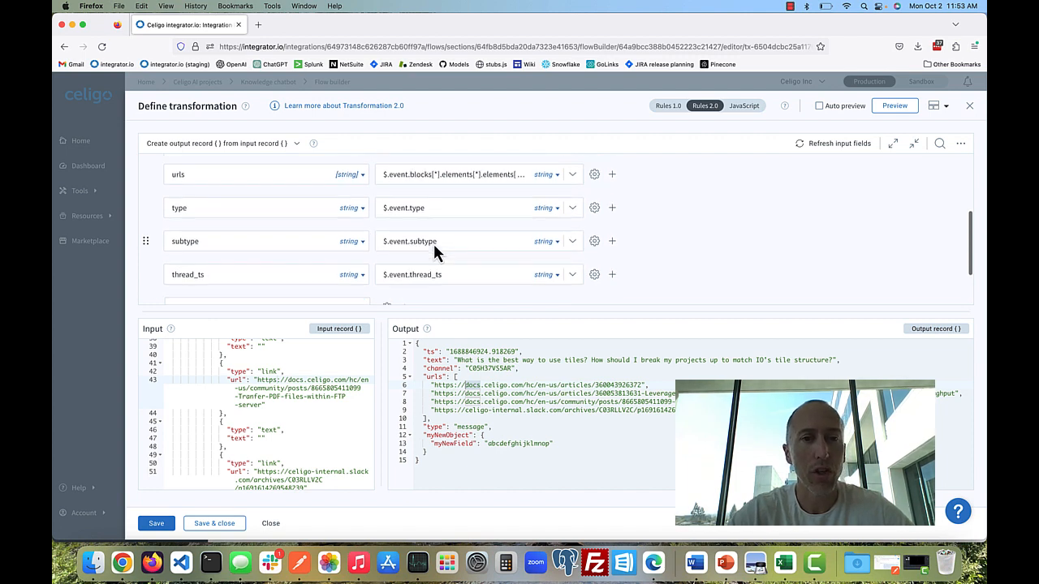
scroll(432, 241, up, 2)
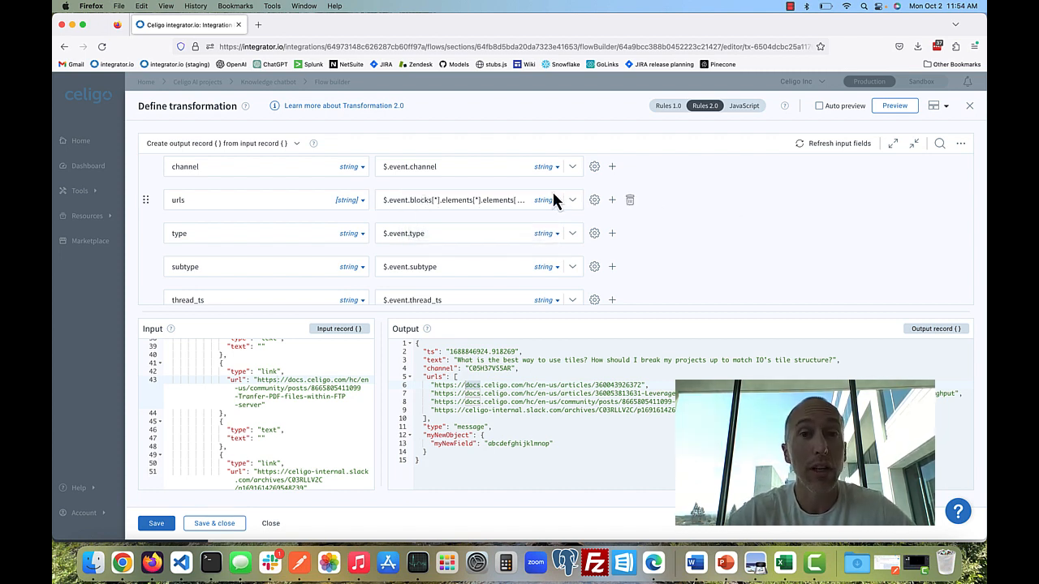
click(504, 202)
scroll(484, 320, down, 3)
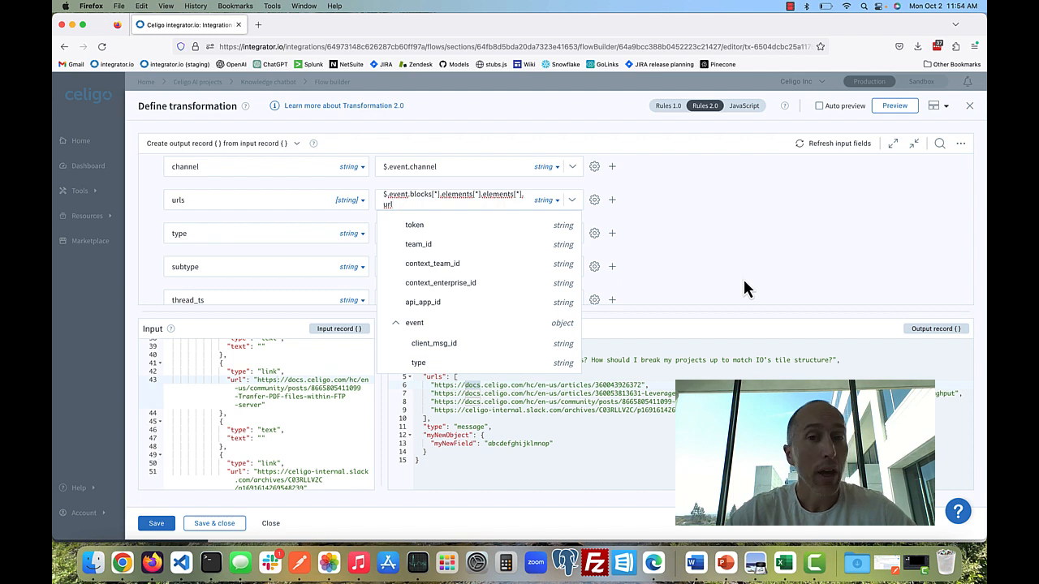
click(517, 232)
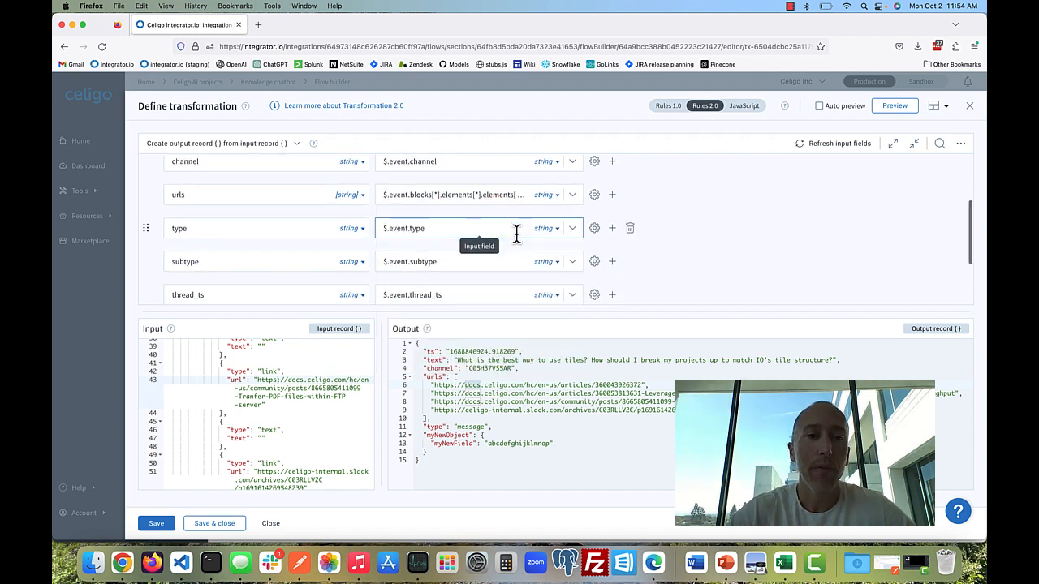
scroll(512, 235, up, 3)
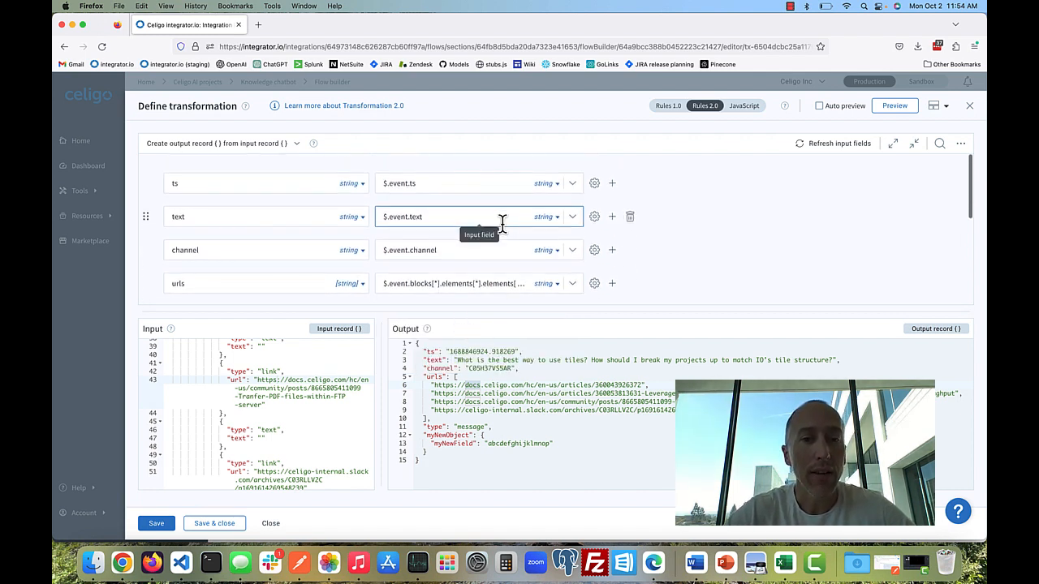
Add a child output field named myExpression under myNewObject, below myNewField.
scroll(503, 239, down, 5)
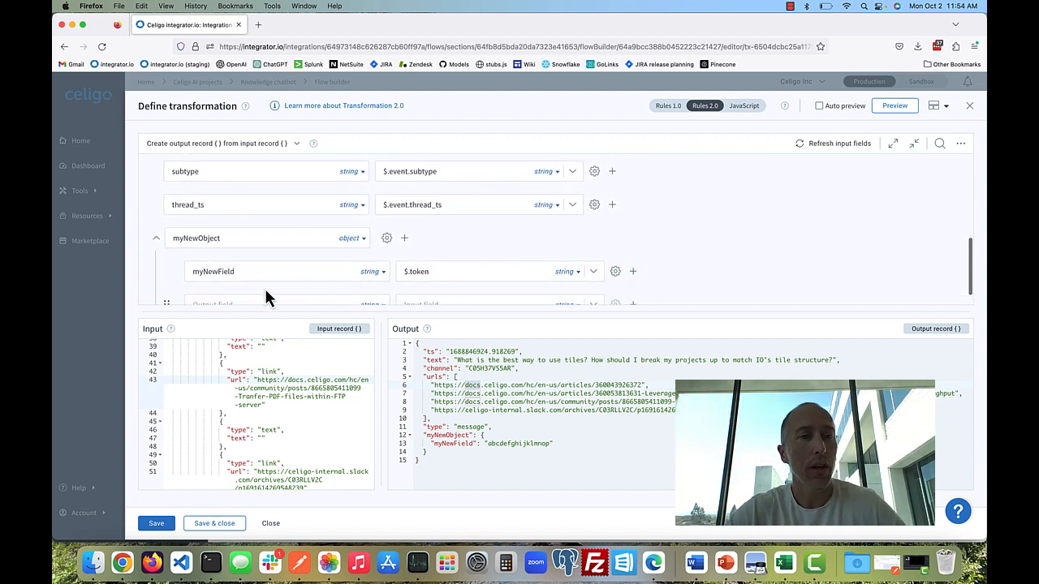
scroll(264, 288, down, 1)
click(242, 286)
text(myExpression)
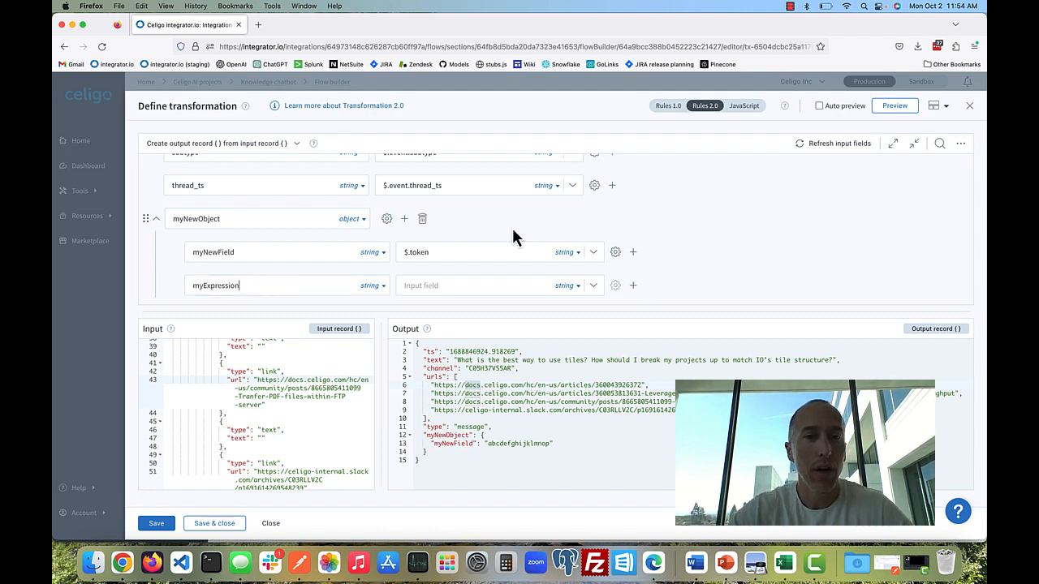
Open the settings of the myExpression output field and review the available field transformation types.
click(487, 283)
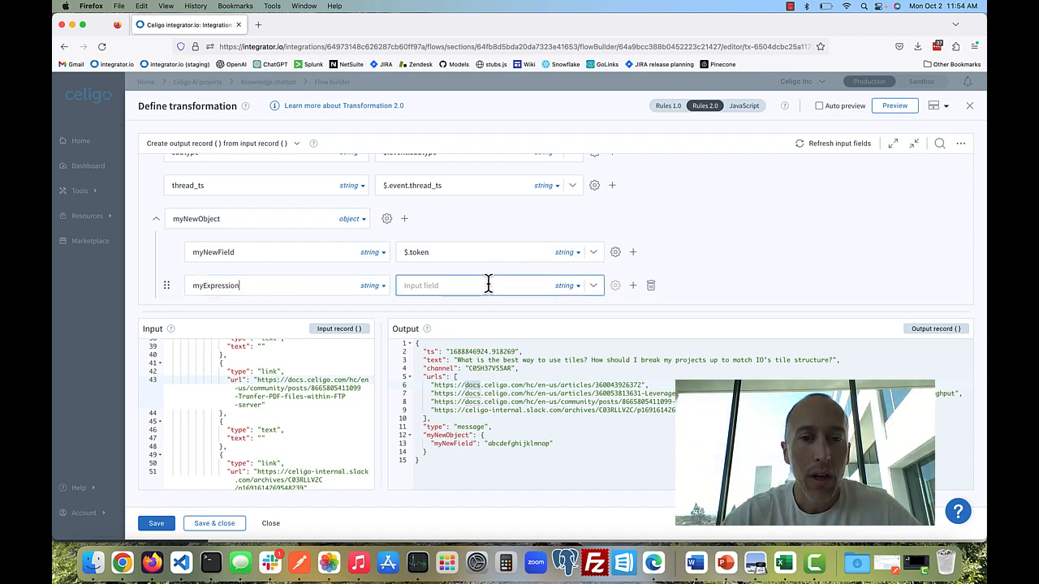
click(615, 285)
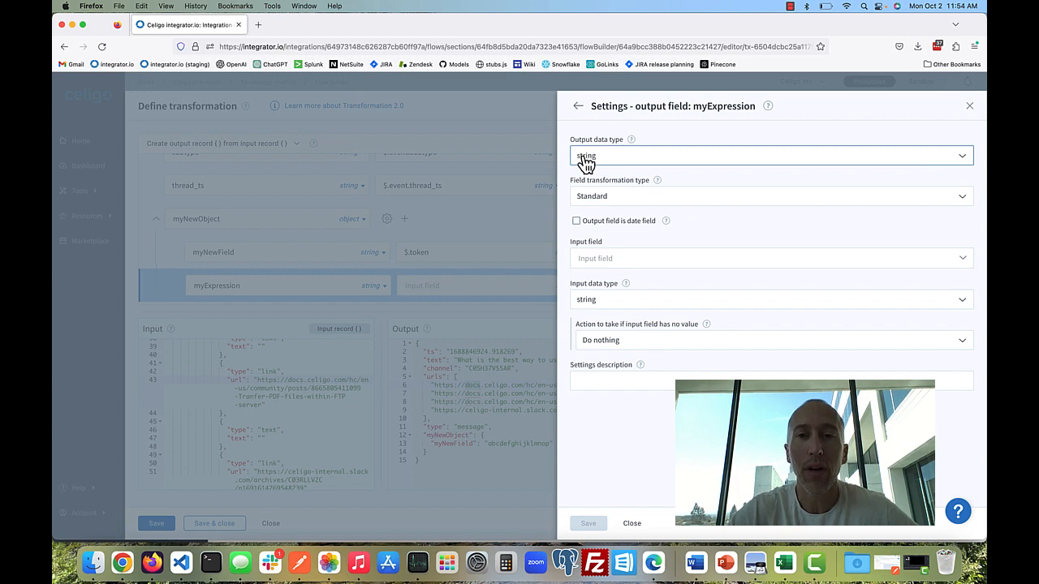
click(627, 198)
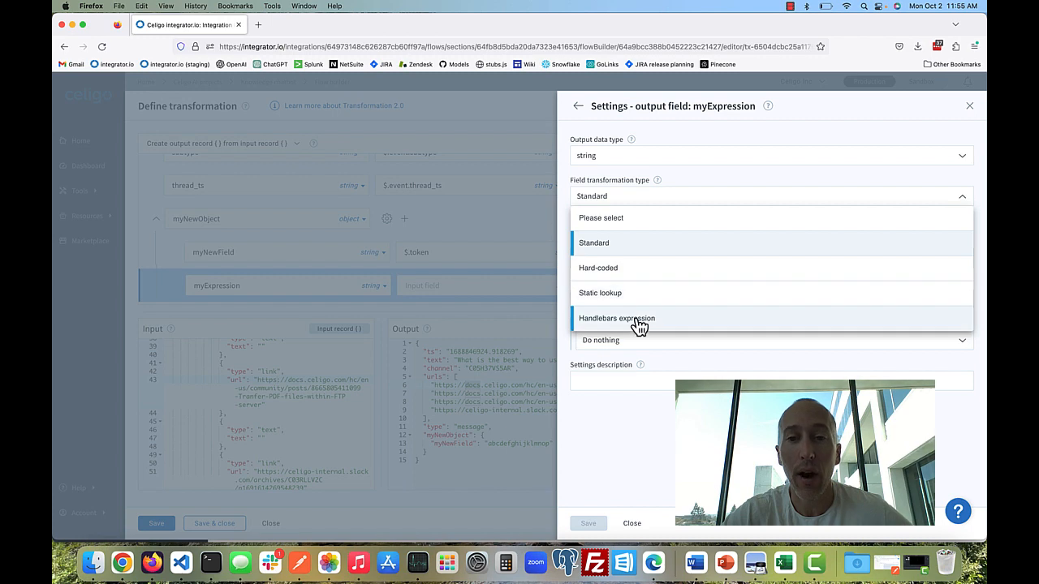
click(562, 306)
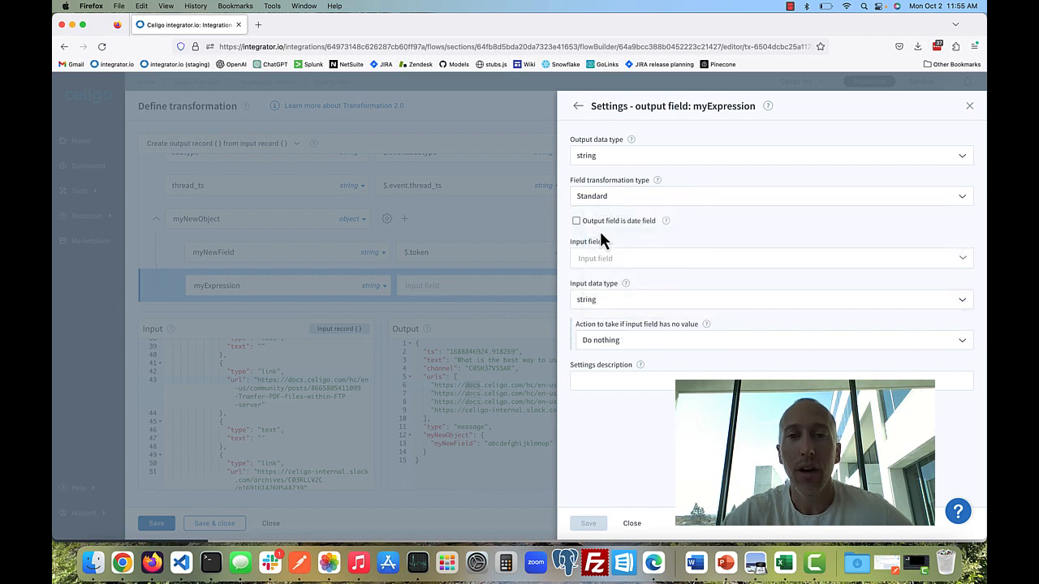
Examine the source fields offered for the input field in the myExpression settings without selecting one.
click(620, 258)
click(620, 258)
scroll(767, 340, down, 1)
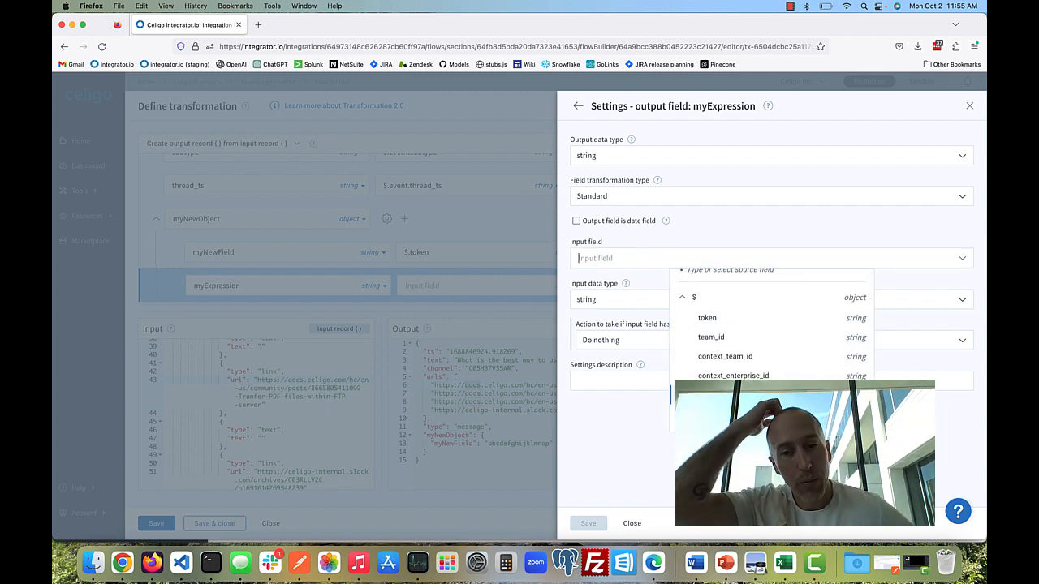
click(560, 268)
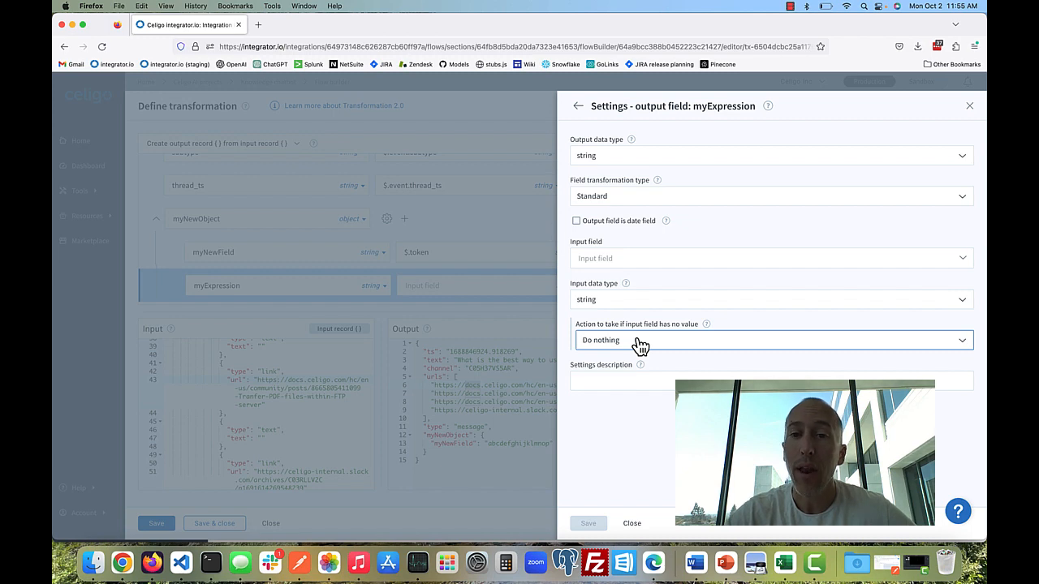
Set myExpression to use a custom default value when the input field has no value, and review the other available actions.
click(638, 346)
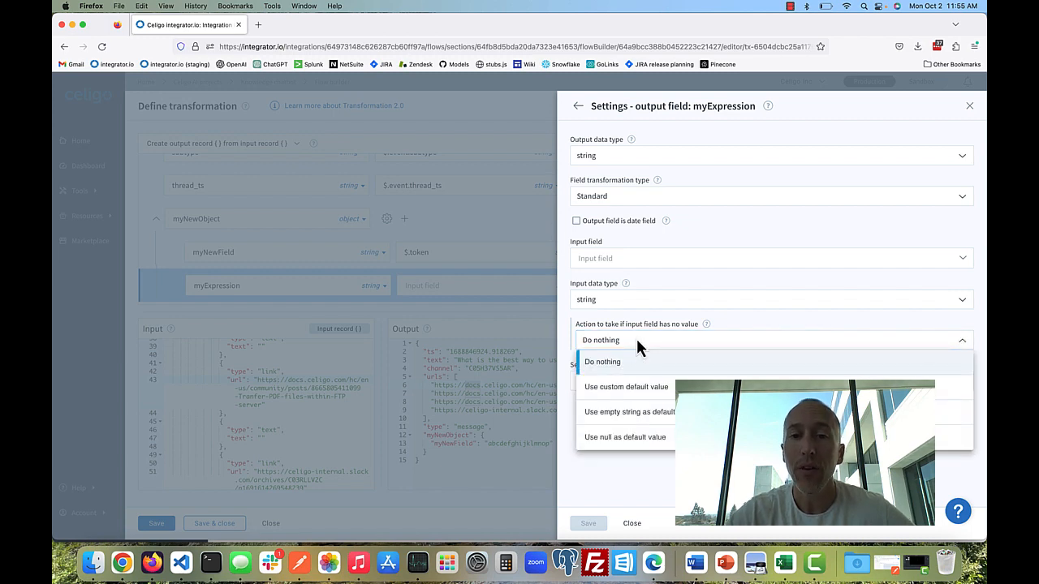
click(661, 389)
click(620, 382)
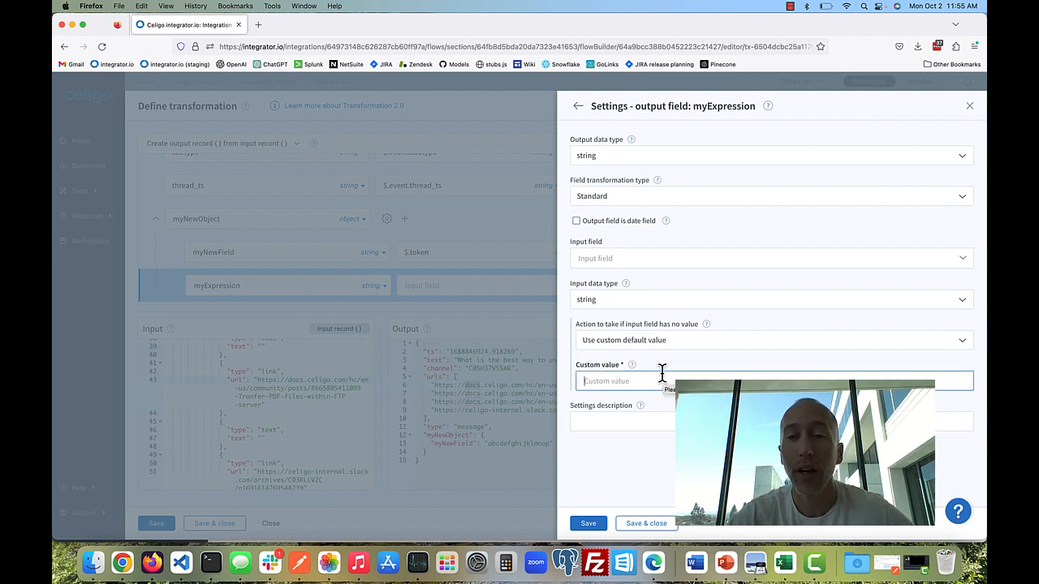
click(673, 348)
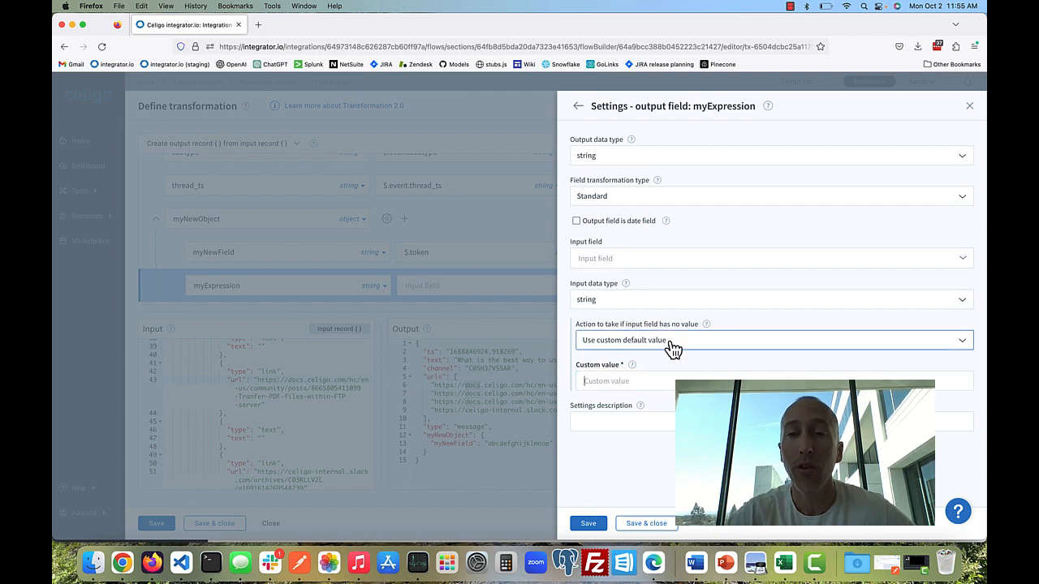
click(673, 348)
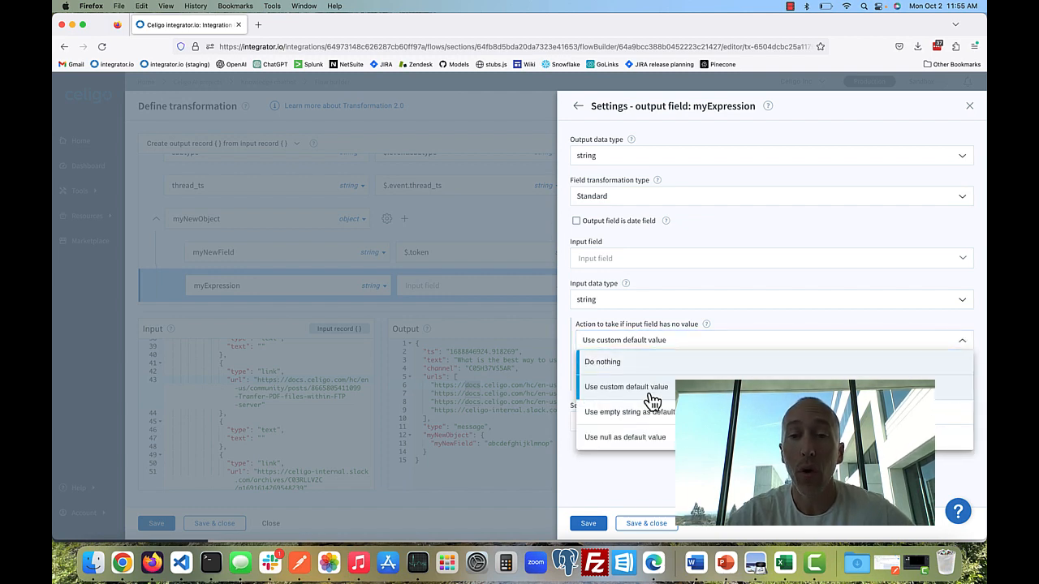
click(563, 416)
Enter "i am doing something important." as the settings description of myExpression.
click(634, 421)
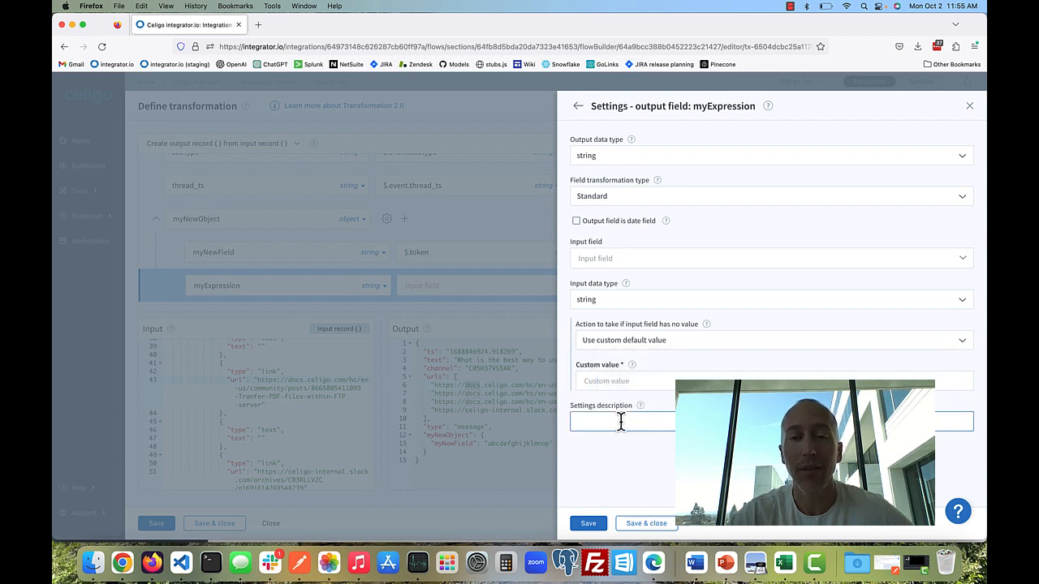
text(i am)
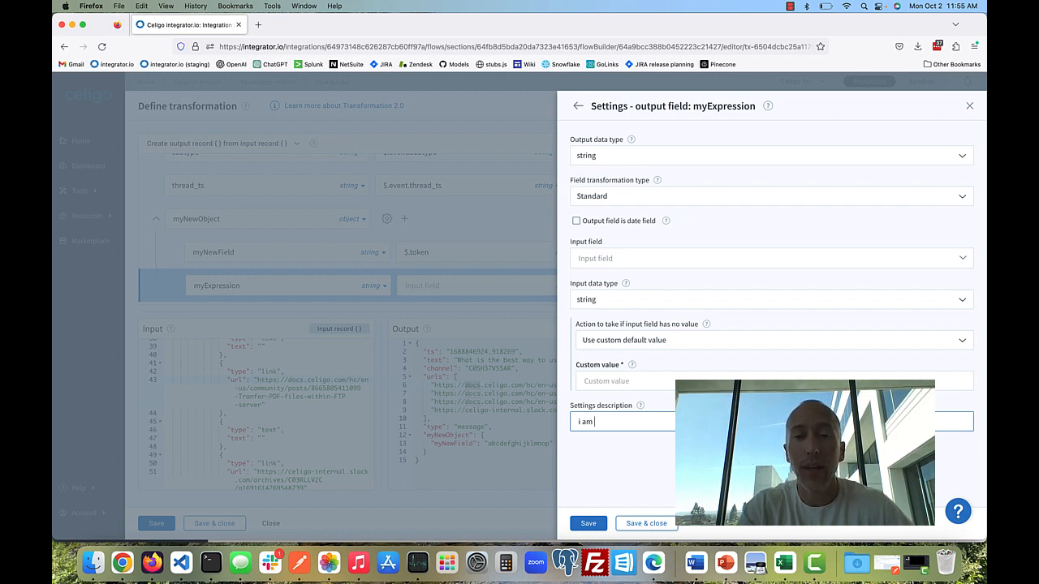
text(do)
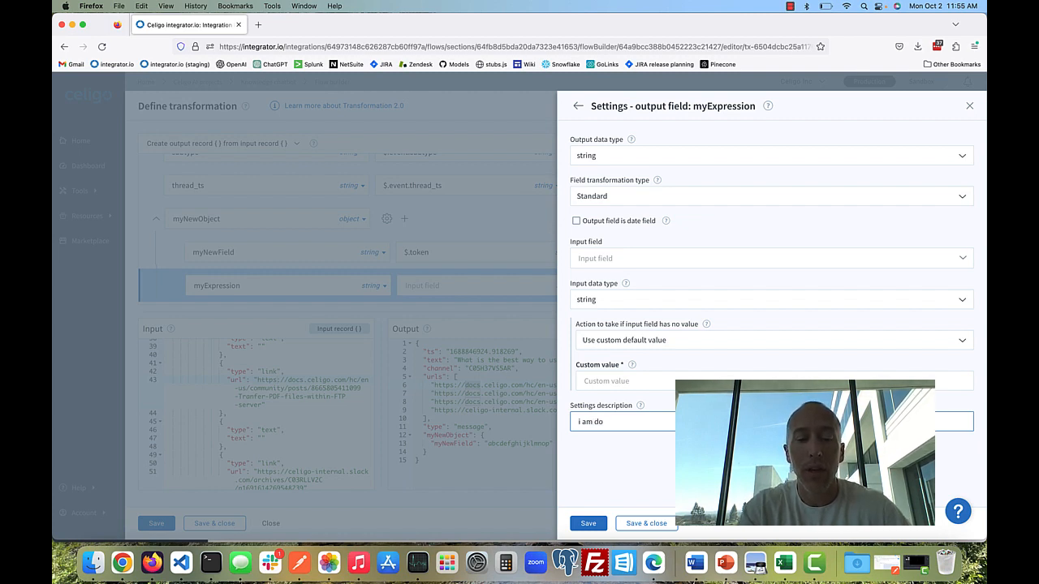
text(ing something import)
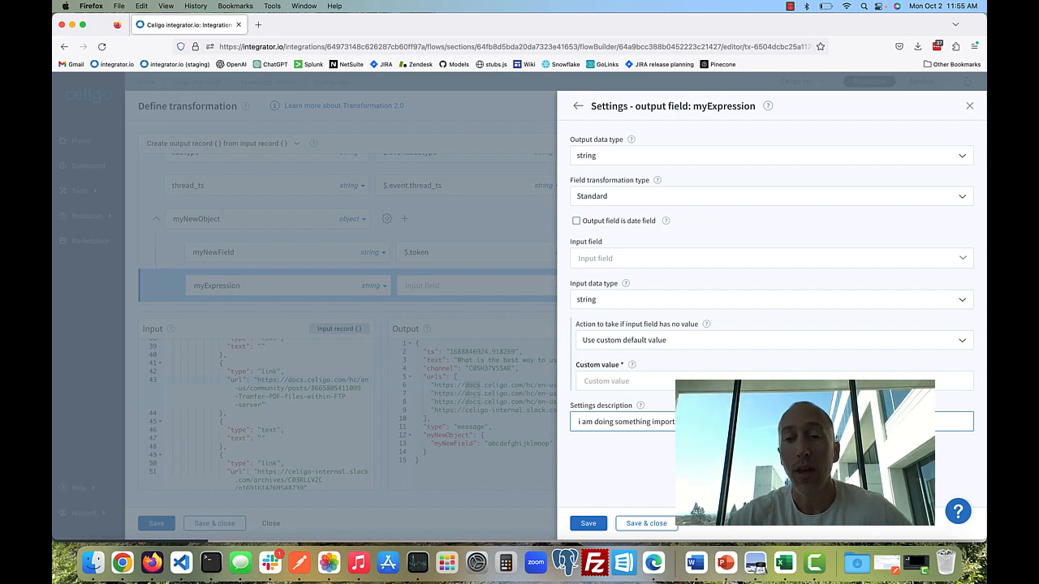
click(614, 472)
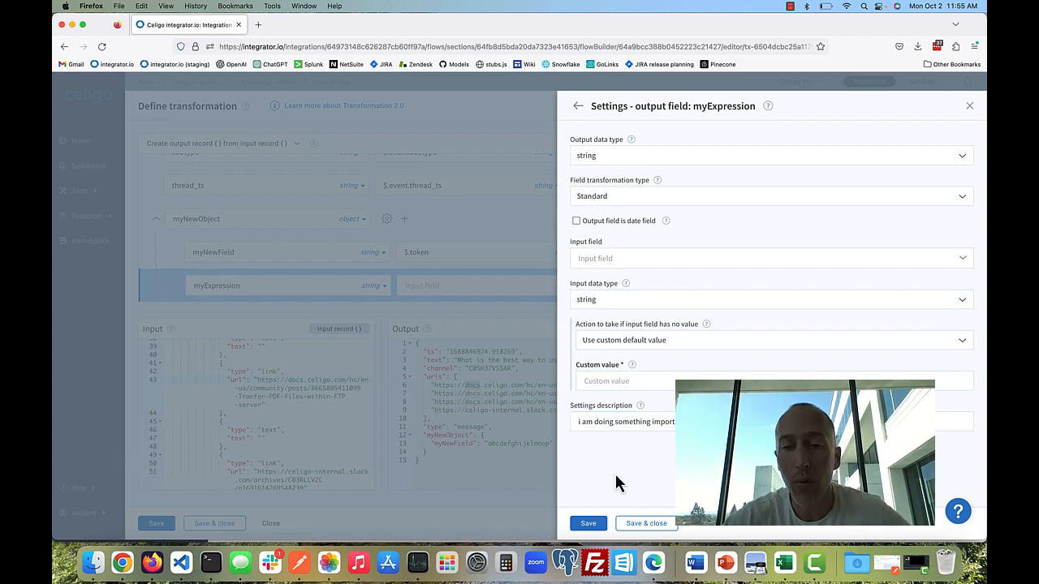
Change the field transformation type to Handlebars expression and open the handlebars expression builder.
click(610, 196)
click(617, 319)
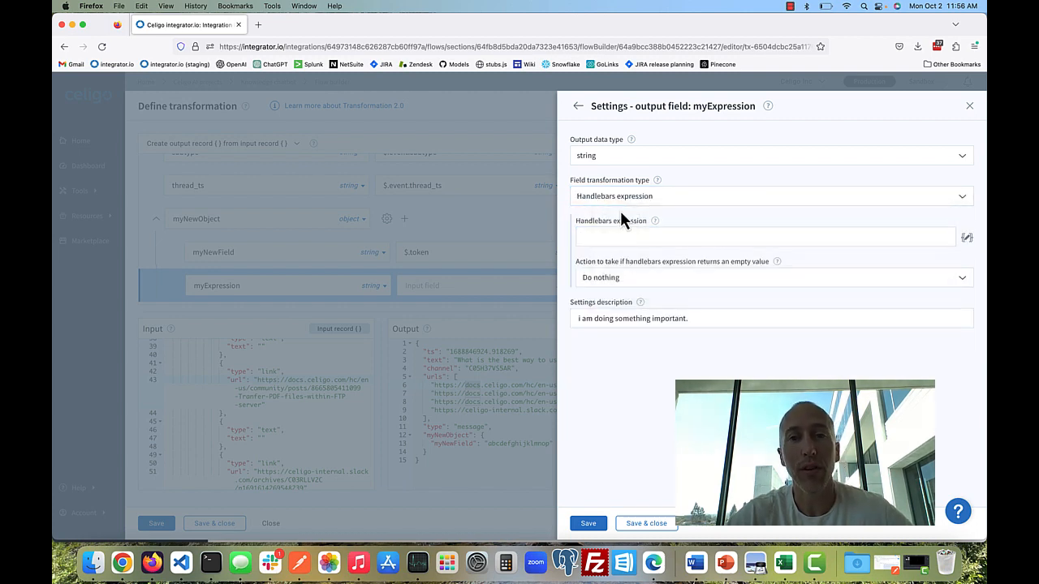
click(645, 235)
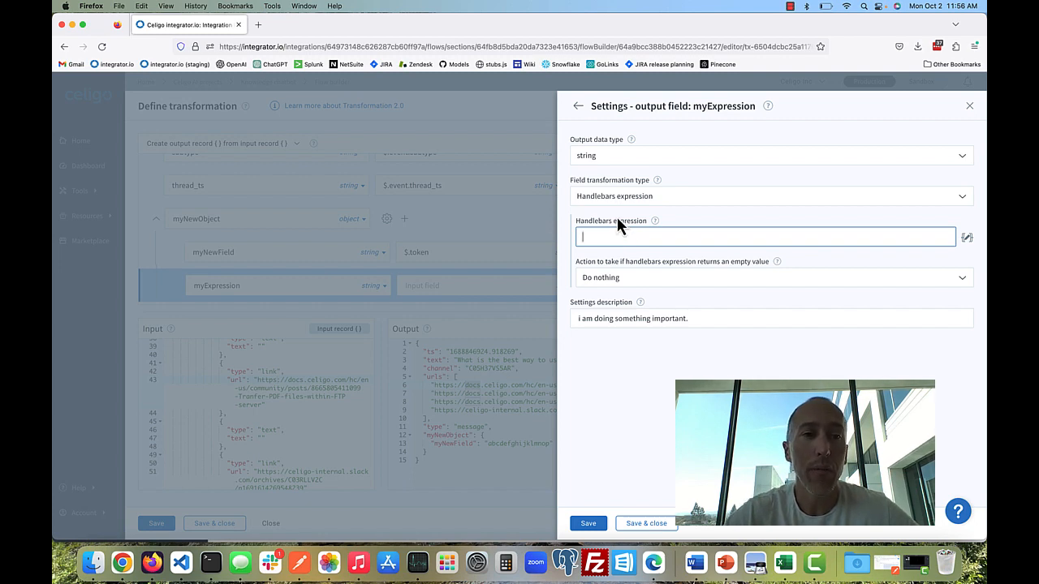
click(967, 240)
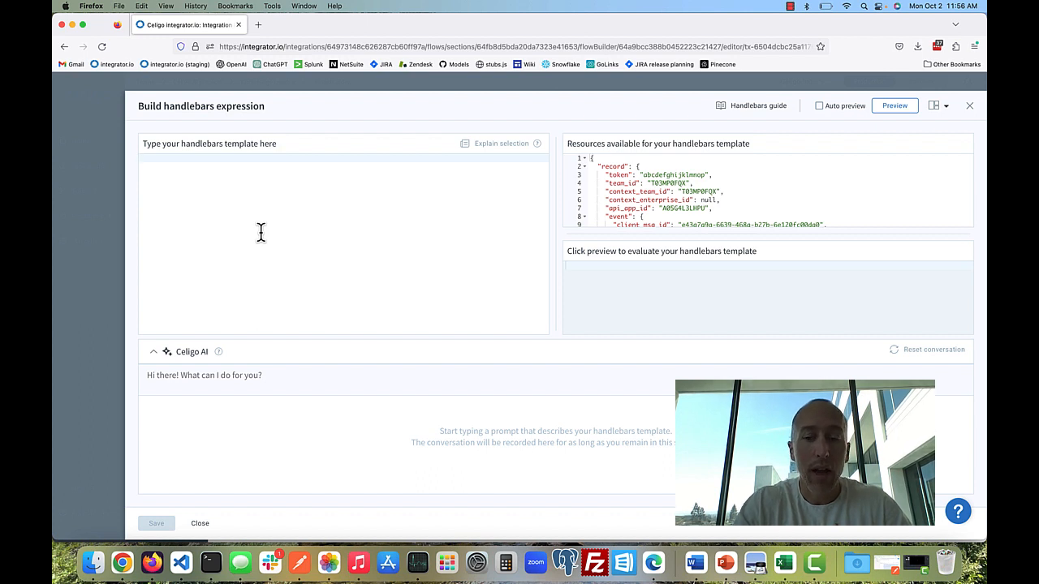
Start the handlebars template with the field reference {{record.event_id}}.
text({{)
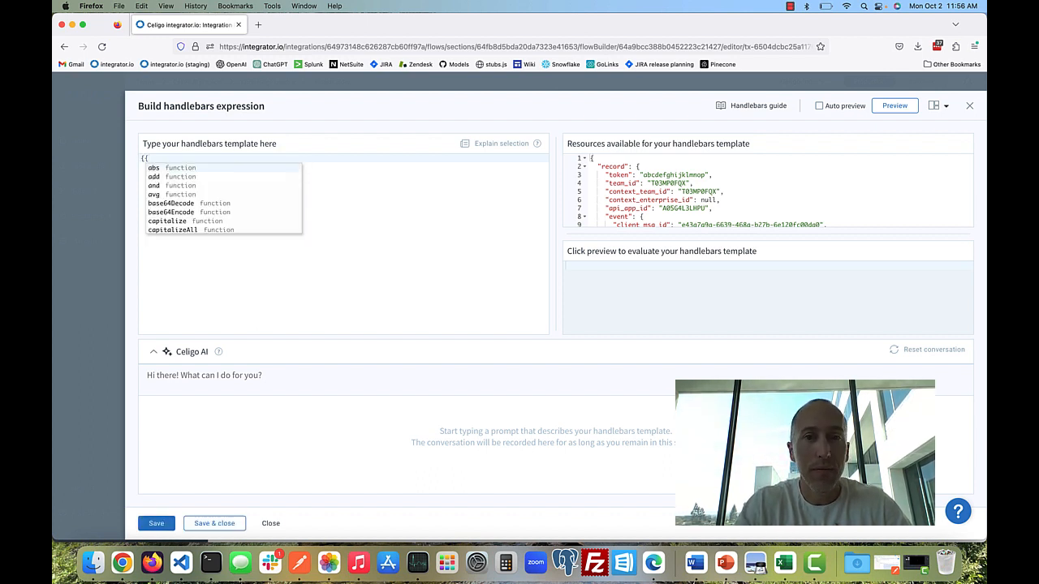
text(rec)
key(Down)
key(Down)
key(Down)
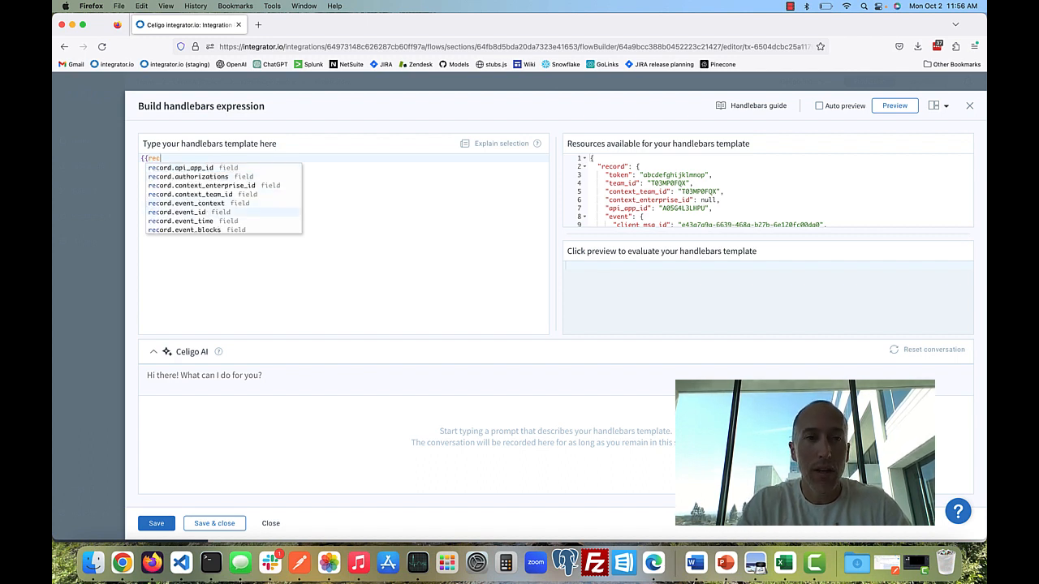
key(Return)
Append a colon, a space and the field reference {{record.event_time}} to the handlebars template.
text(: )
text({{recor)
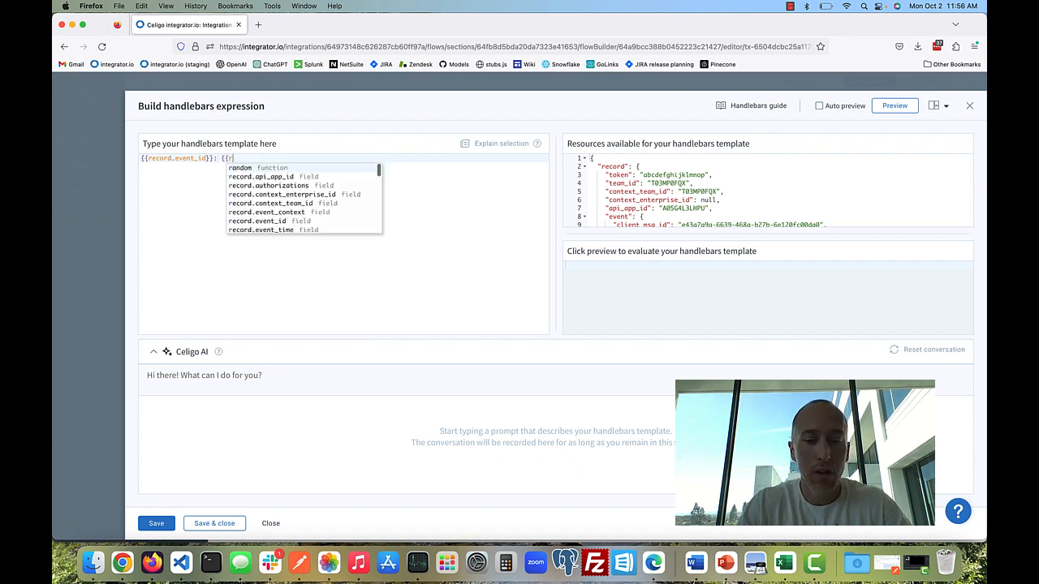
text(d.)
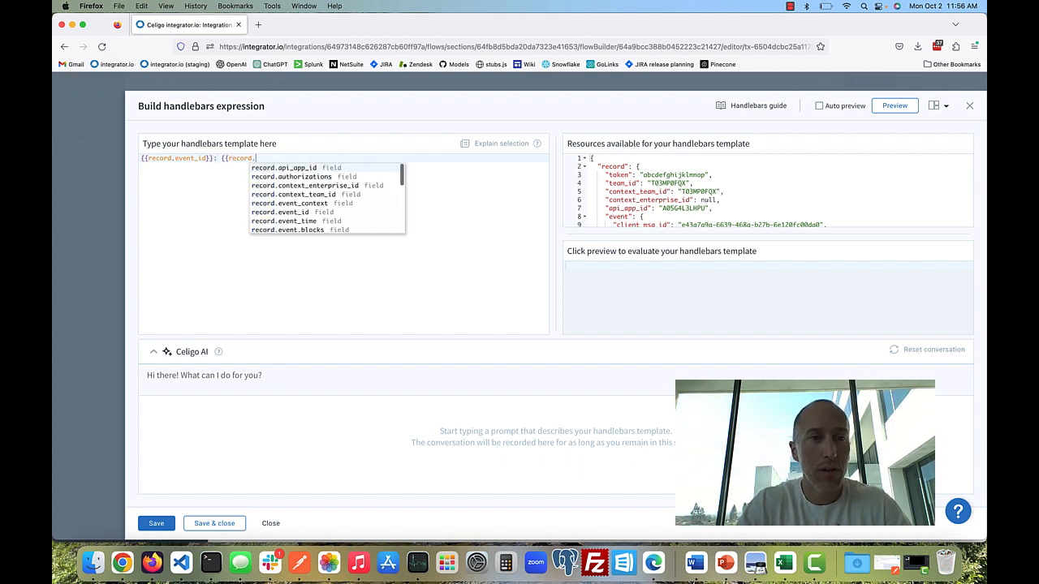
key(Down)
key(Down)
key(Down)
key(Down)
key(Down)
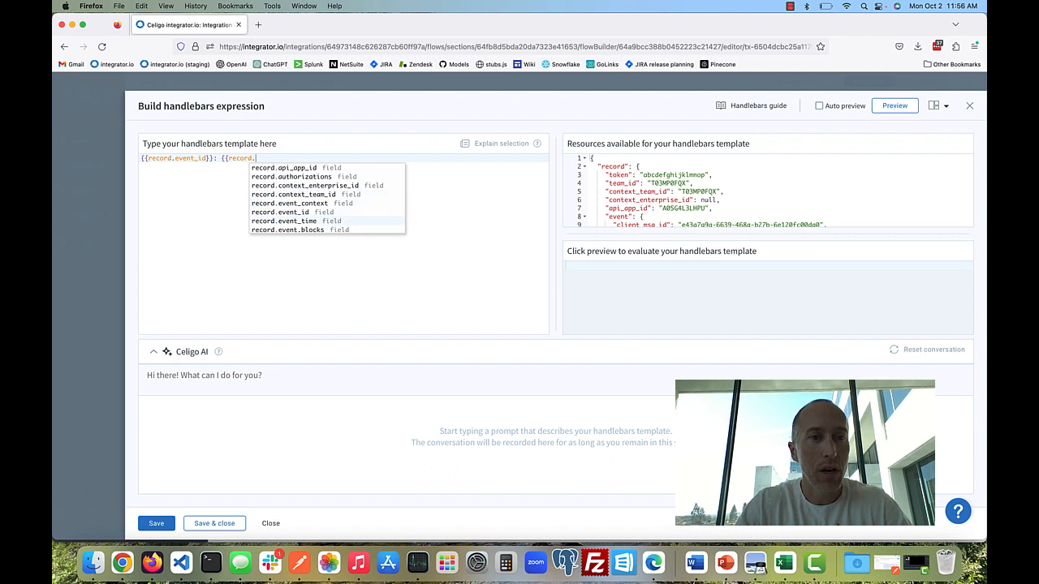
key(Return)
Preview the handlebars template, then save and close both the expression and the myExpression settings.
click(899, 107)
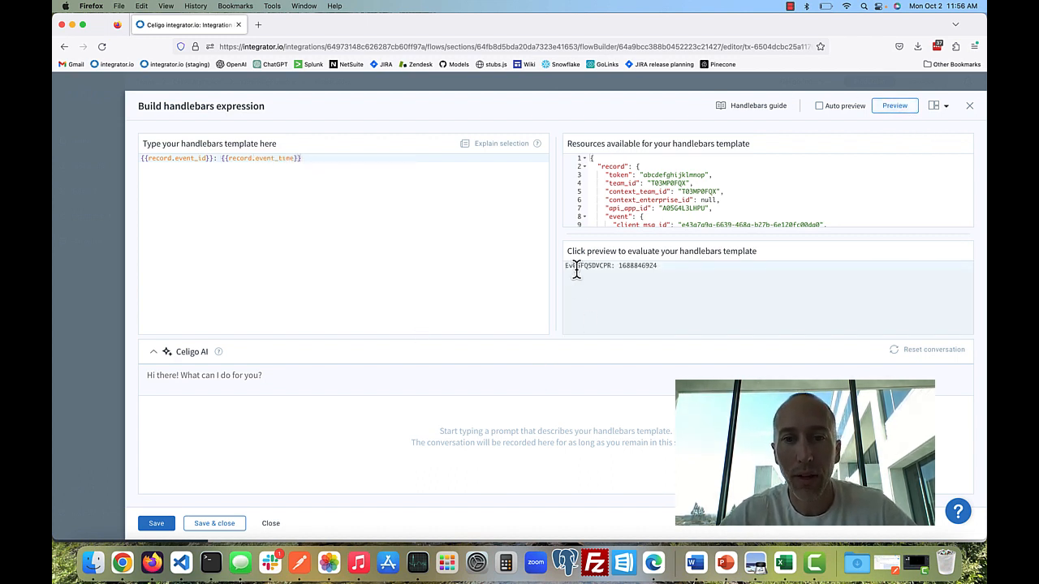
click(162, 523)
click(209, 523)
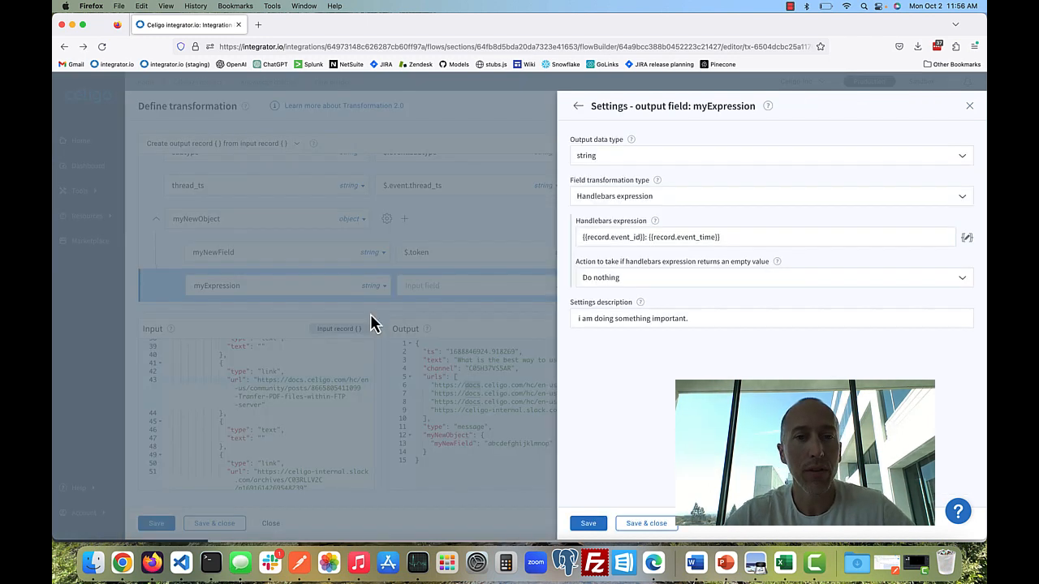
click(633, 528)
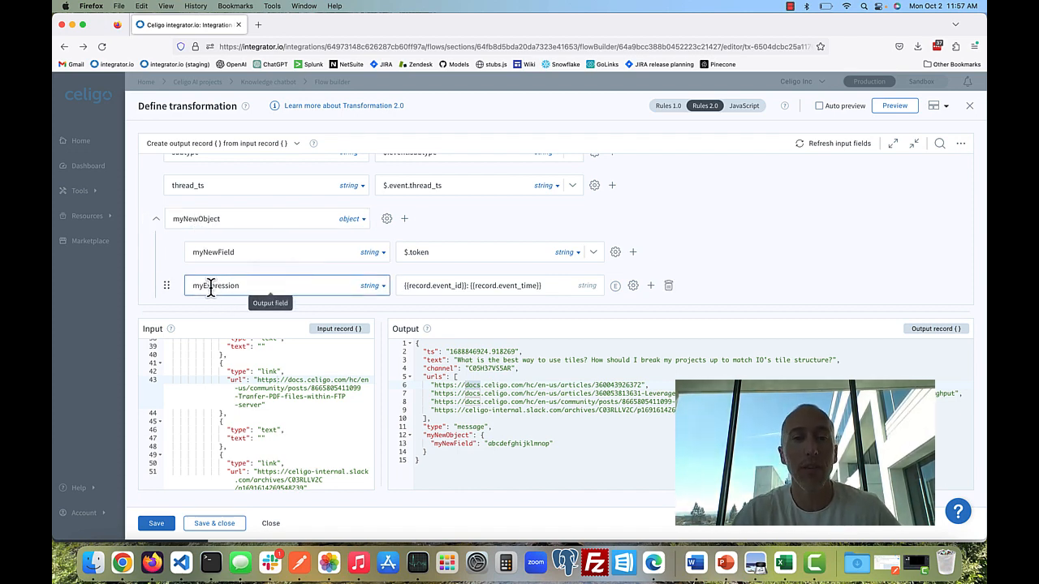
Compare the handlebars input of myExpression with the source field list offered for the standard myNewField row.
click(443, 285)
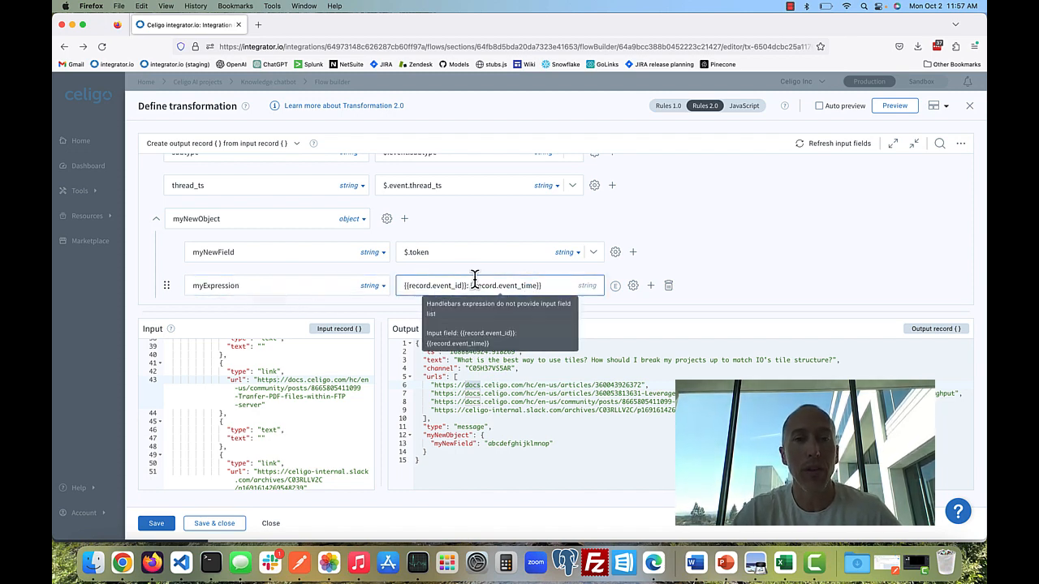
click(501, 271)
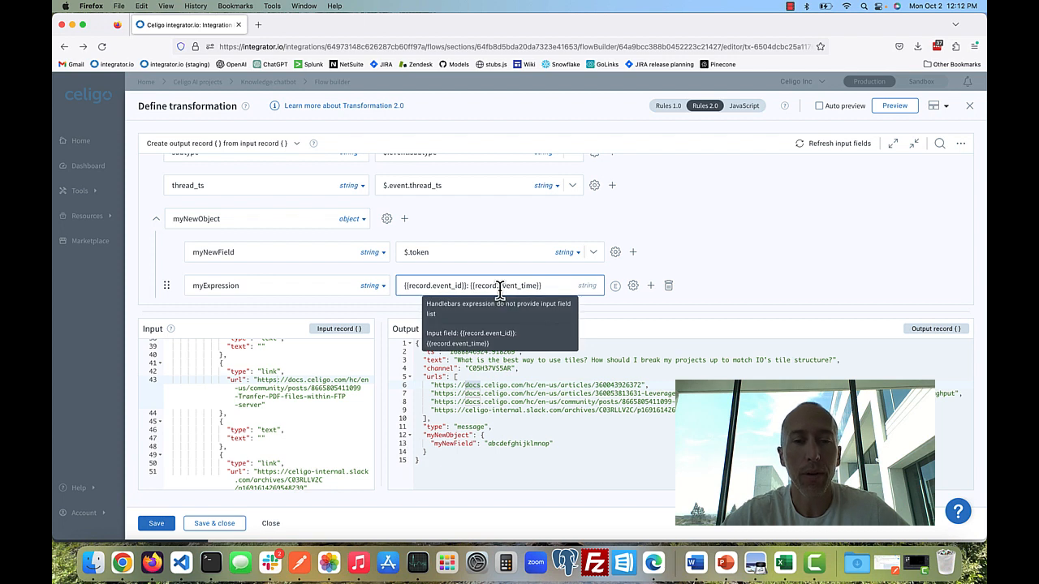
click(426, 252)
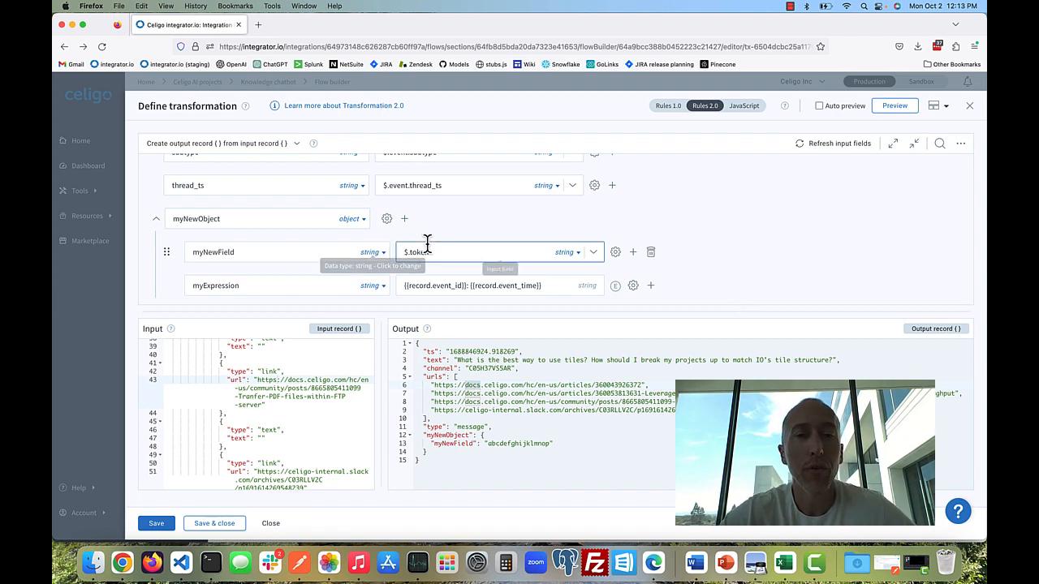
click(471, 250)
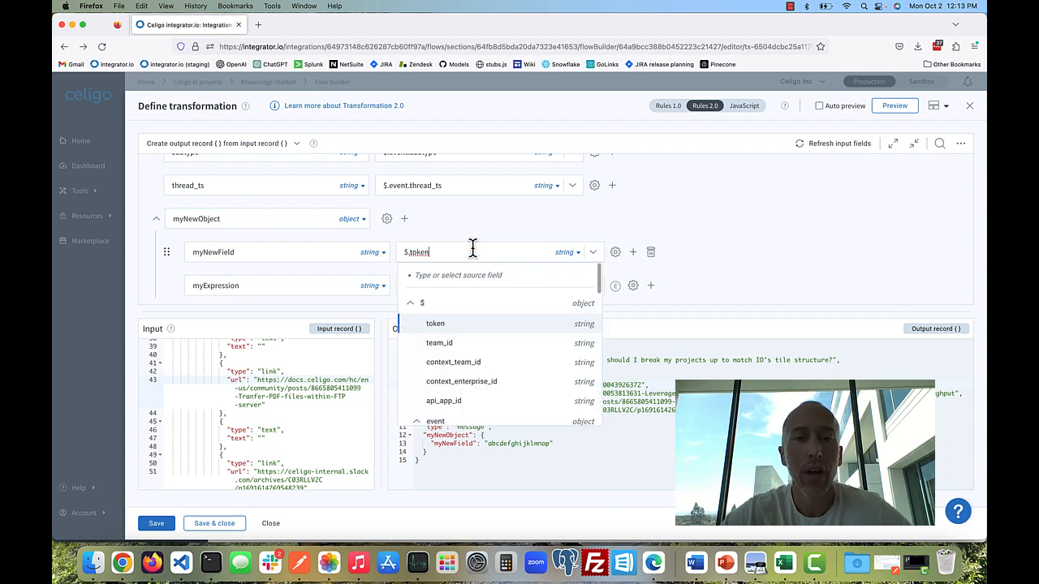
scroll(480, 358, down, 1)
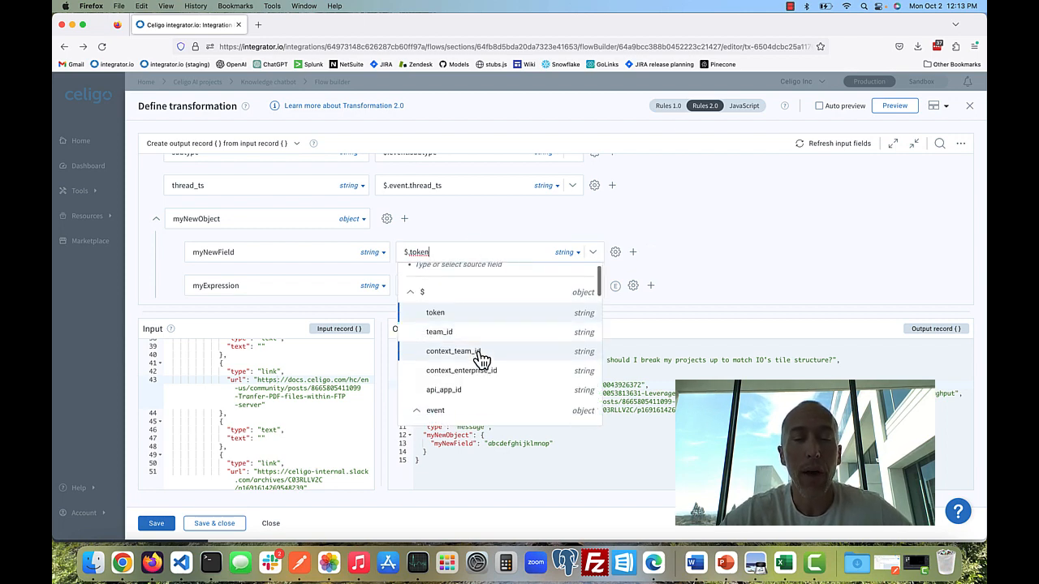
scroll(476, 325, down, 3)
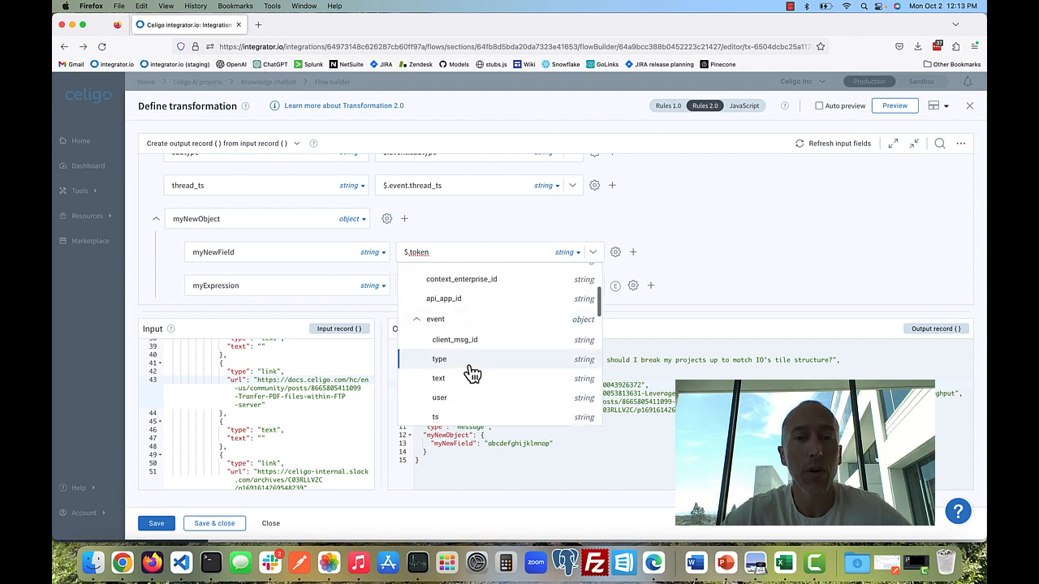
click(457, 227)
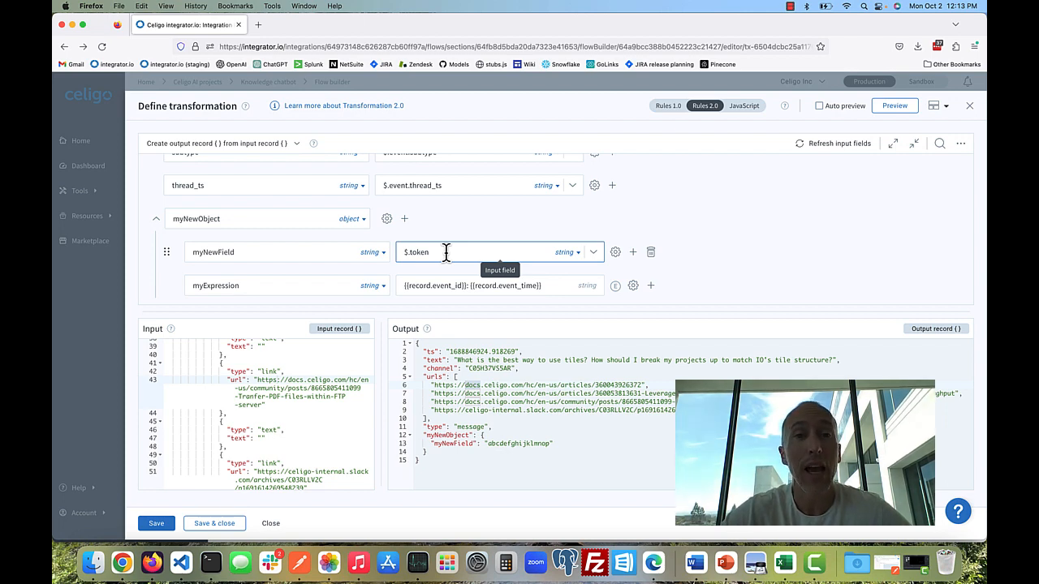
click(445, 252)
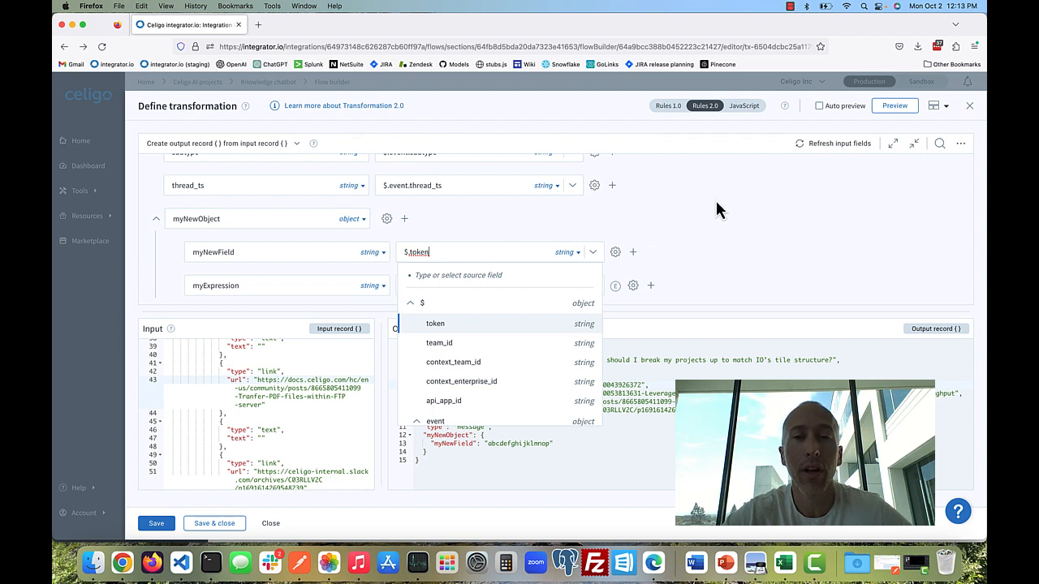
click(712, 262)
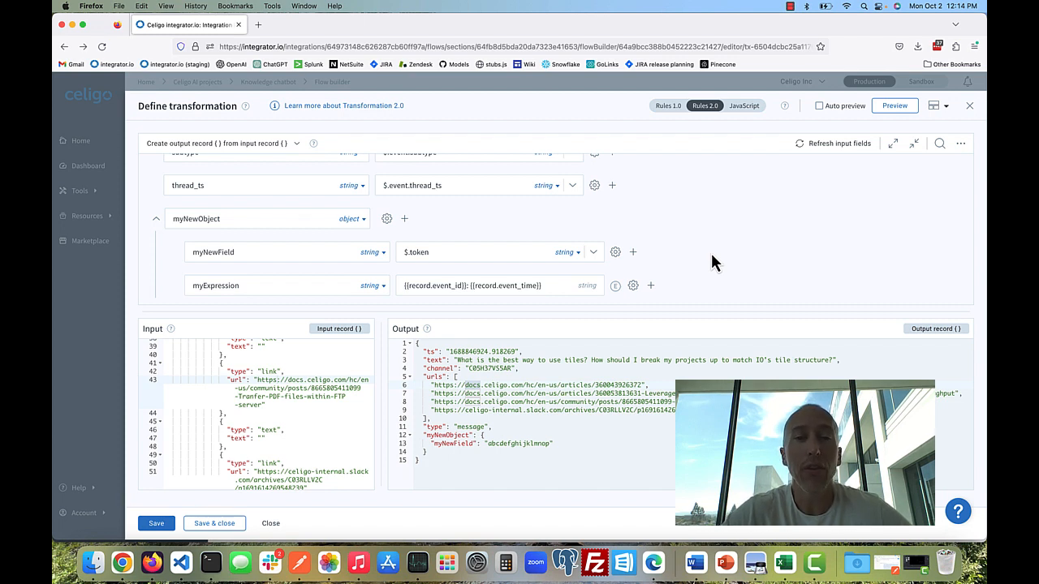
Reopen the handlebars builder for myExpression and browse the helper functions suggested for a new {{ expression at the template's end.
click(634, 288)
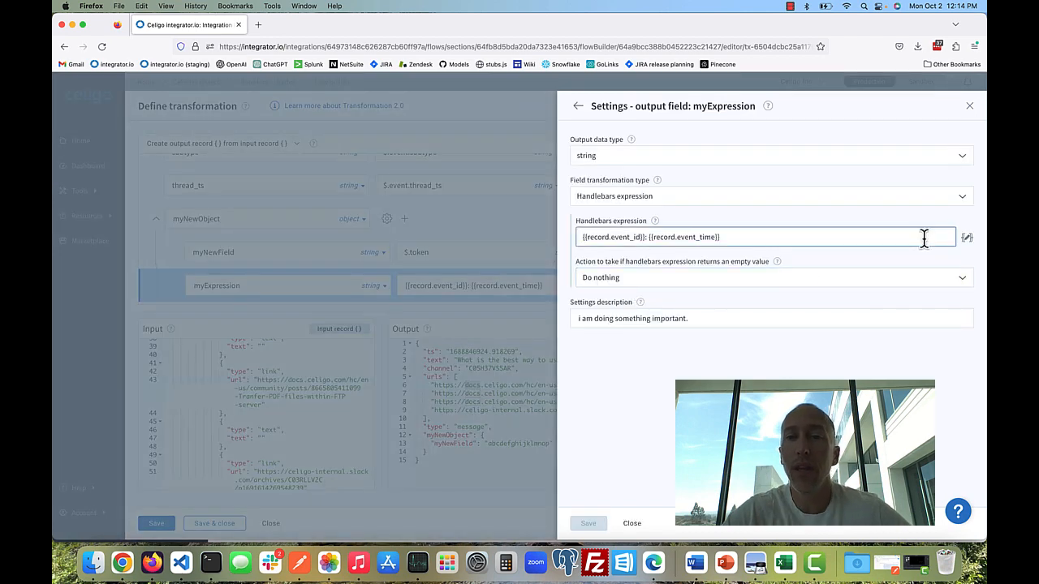
click(969, 243)
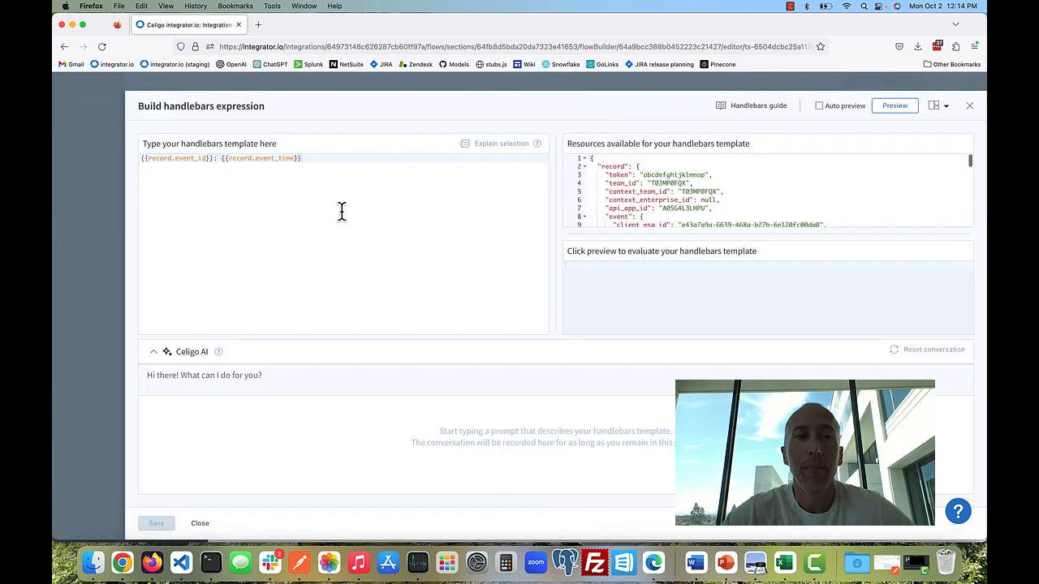
click(343, 161)
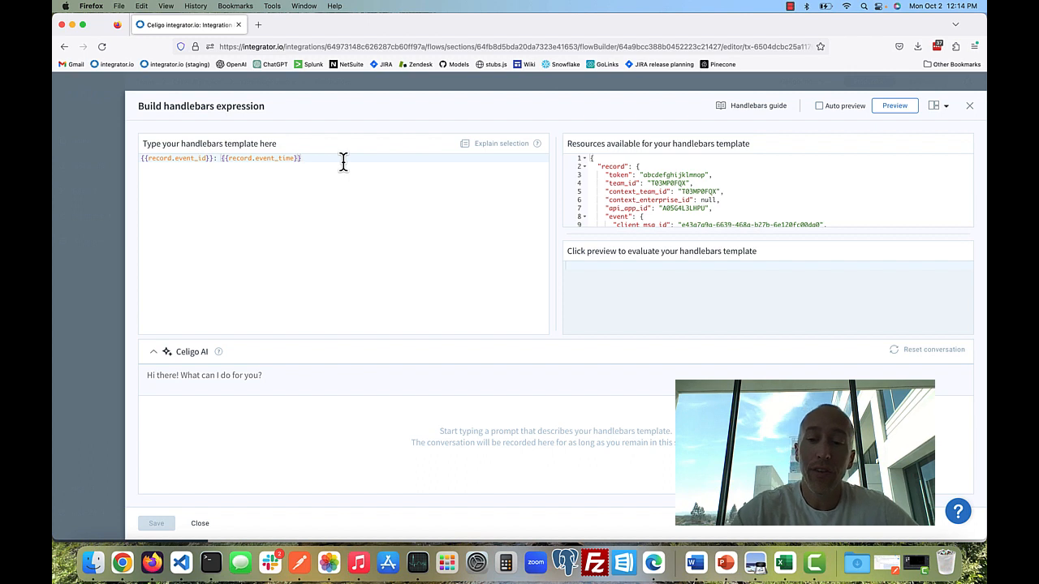
text({{)
scroll(350, 199, down, 5)
scroll(349, 195, down, 2)
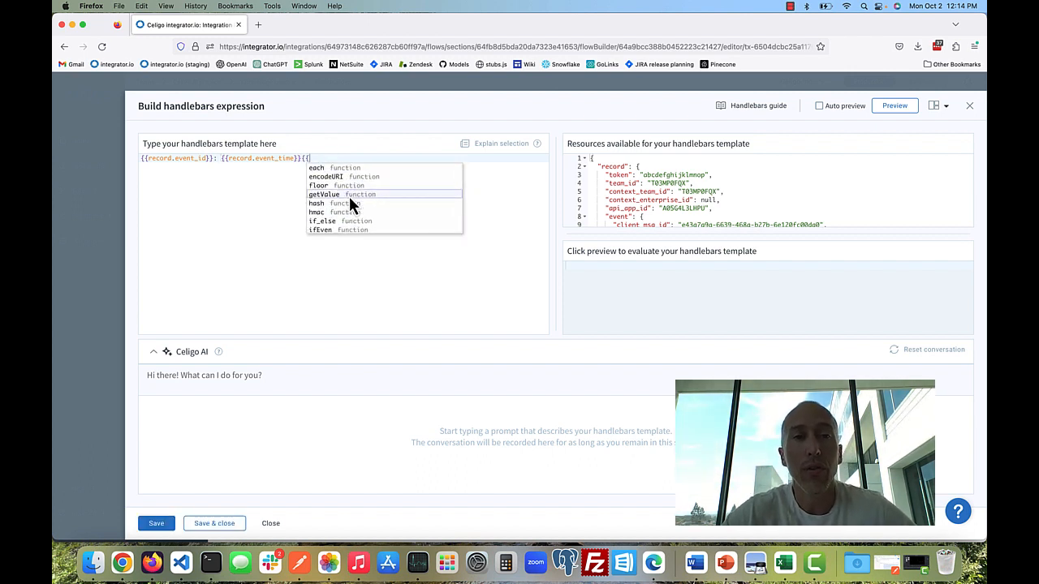
Remove the unfinished {{ opening from the end of the handlebars template.
click(326, 157)
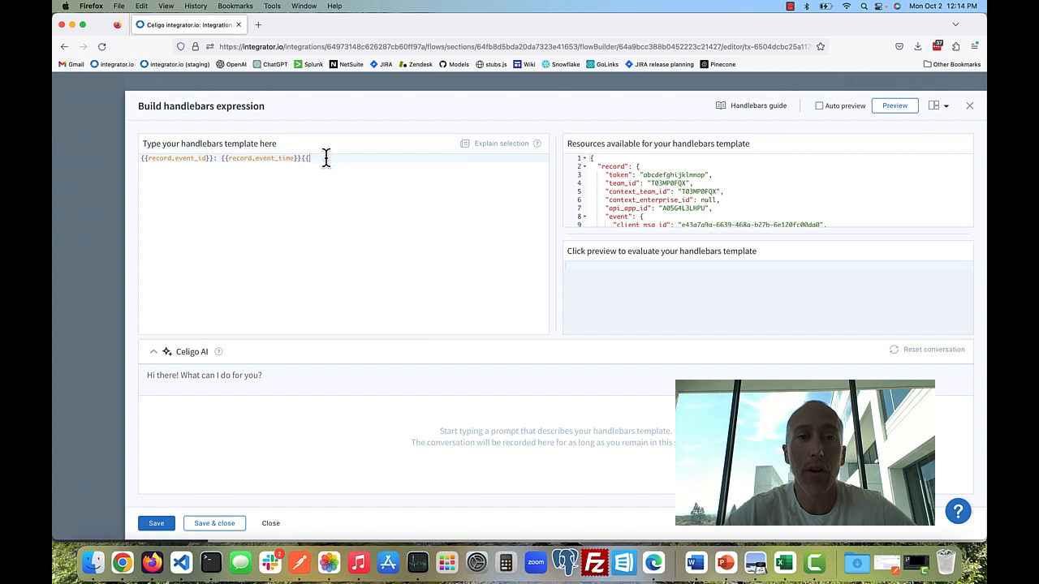
key(BackSpace)
key(BackSpace)
key(BackSpace)
key(BackSpace)
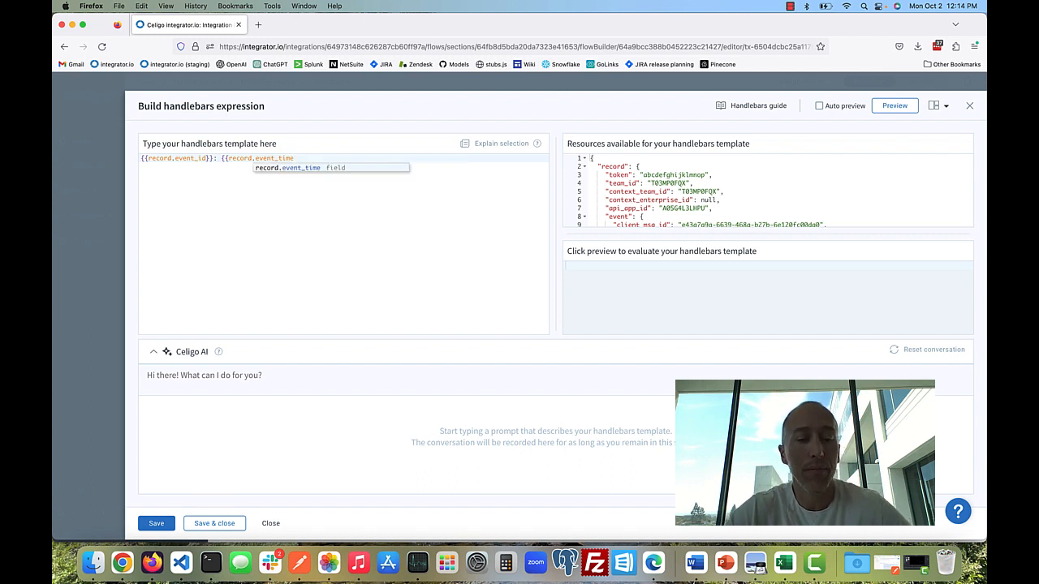
text(}}{{)
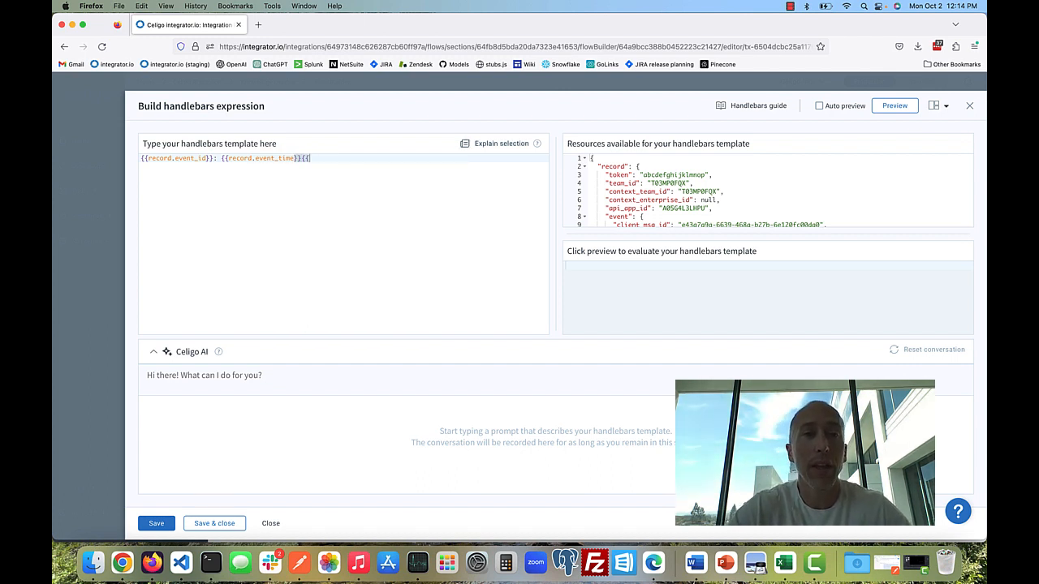
key(BackSpace)
key(BackSpace)
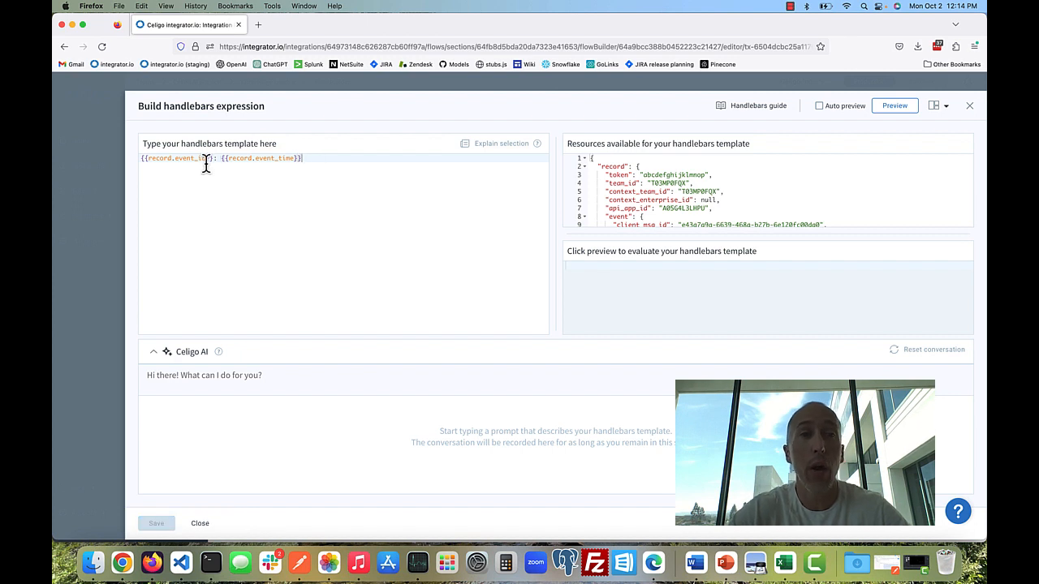
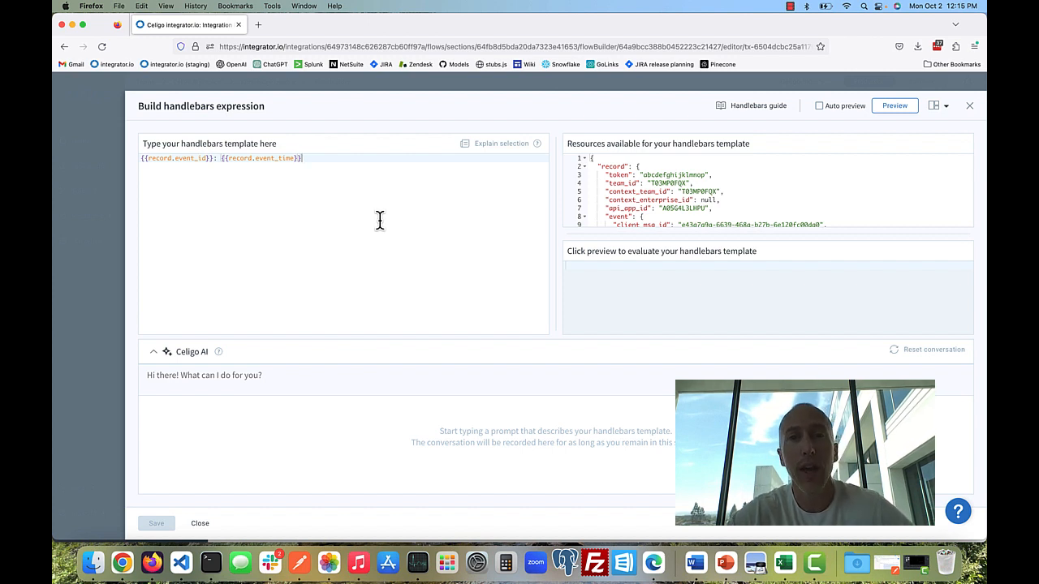
Begin a Celigo AI prompt with "i want" and clear the existing handlebars template.
click(272, 385)
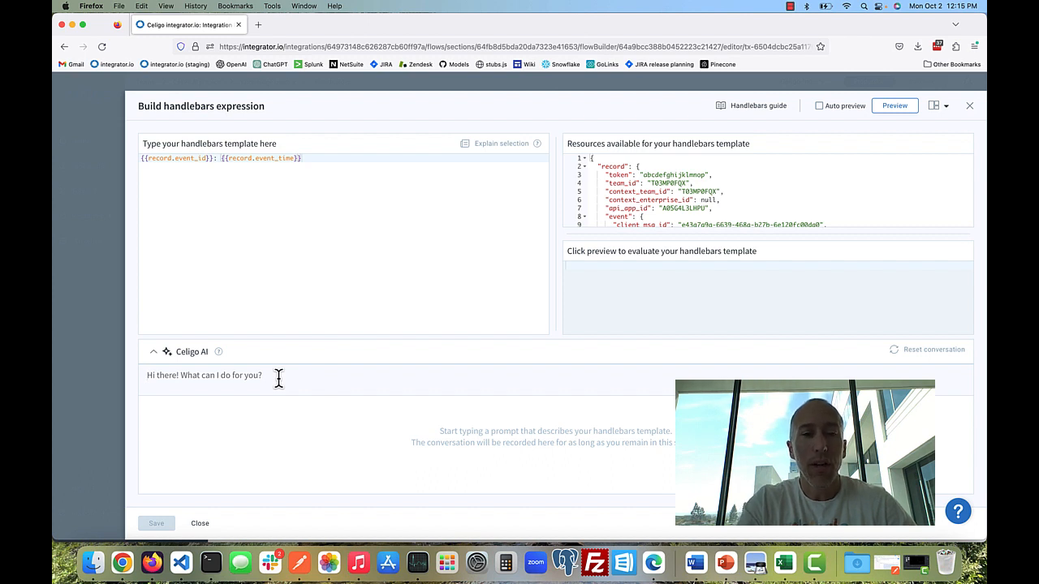
text(i wan tto)
key(BackSpace)
key(BackSpace)
key(super+a)
click(321, 161)
key(super+a)
key(BackSpace)
Complete and submit the Celigo AI prompt as "i want to build a handlebars template for concatenating the record token: team_id".
click(206, 376)
key(BackSpace)
key(BackSpace)
text(t )
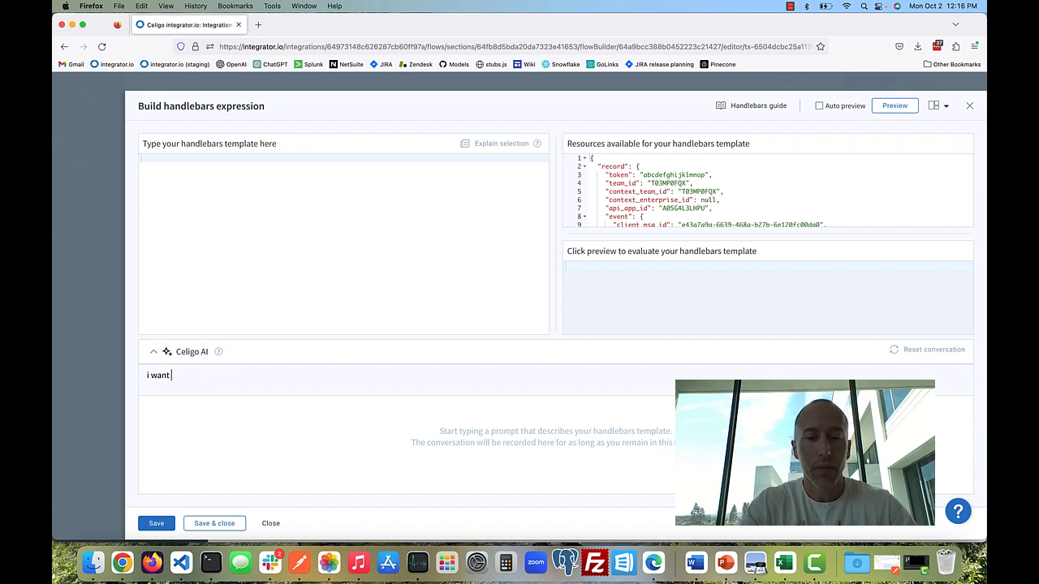
text(to build a handle)
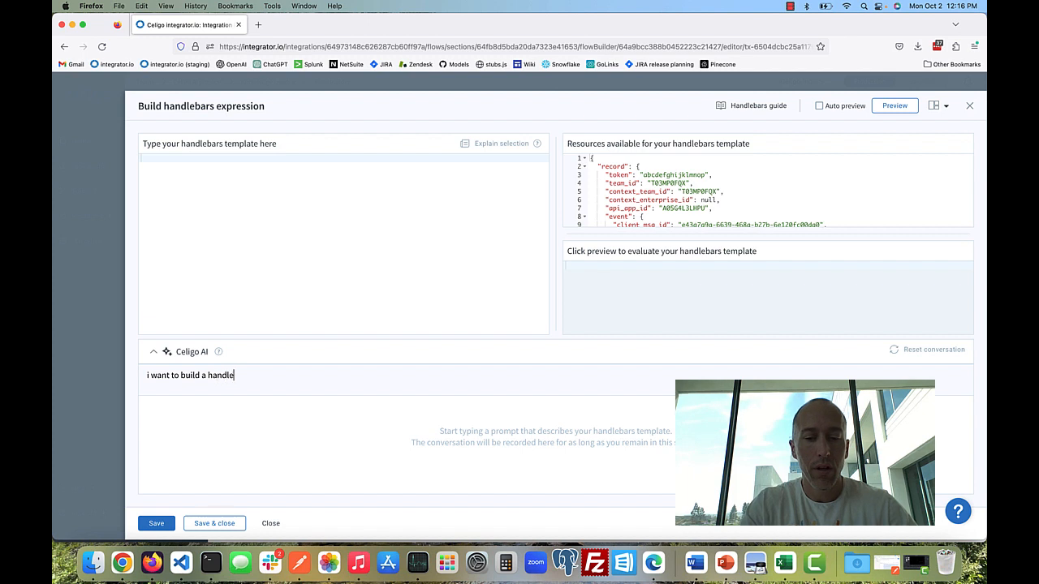
text(bars )
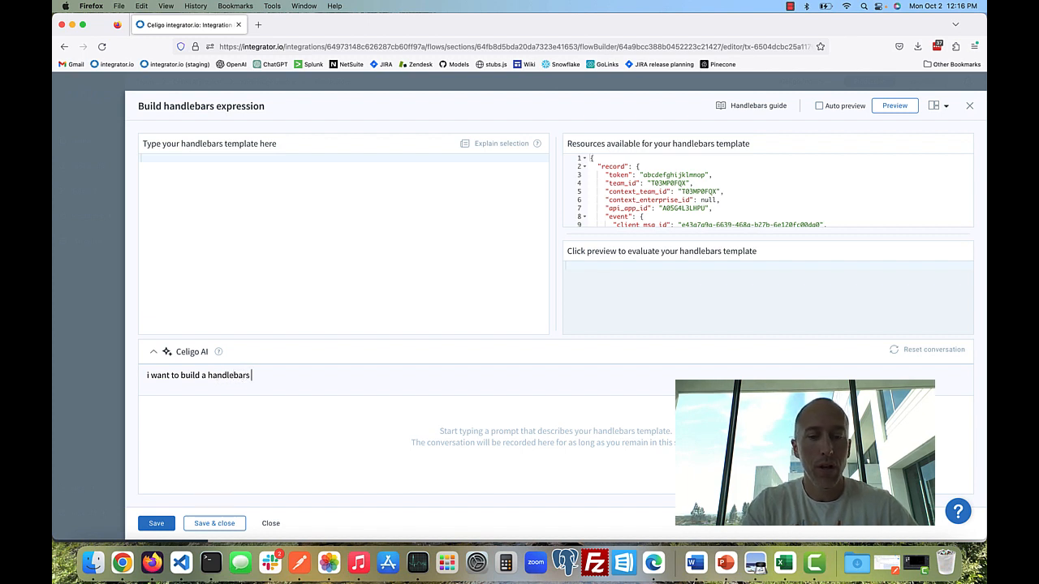
text(template for concatent)
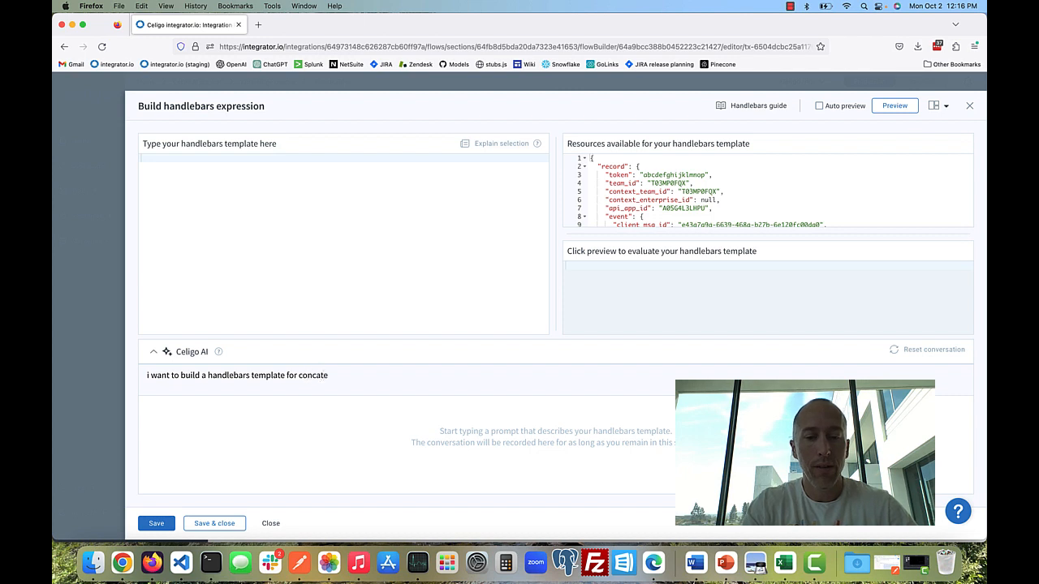
text(ating )
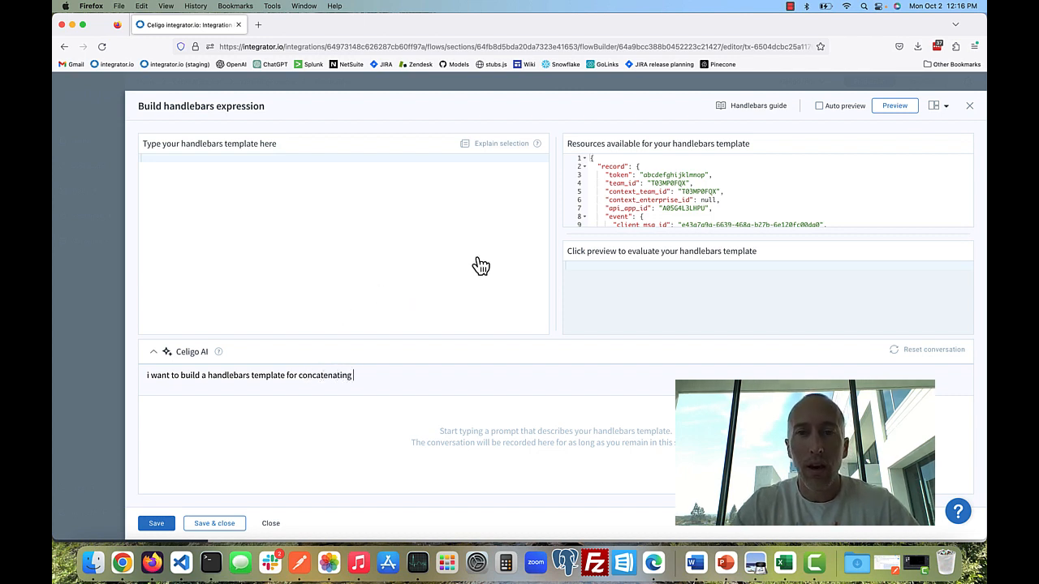
text(the record toke)
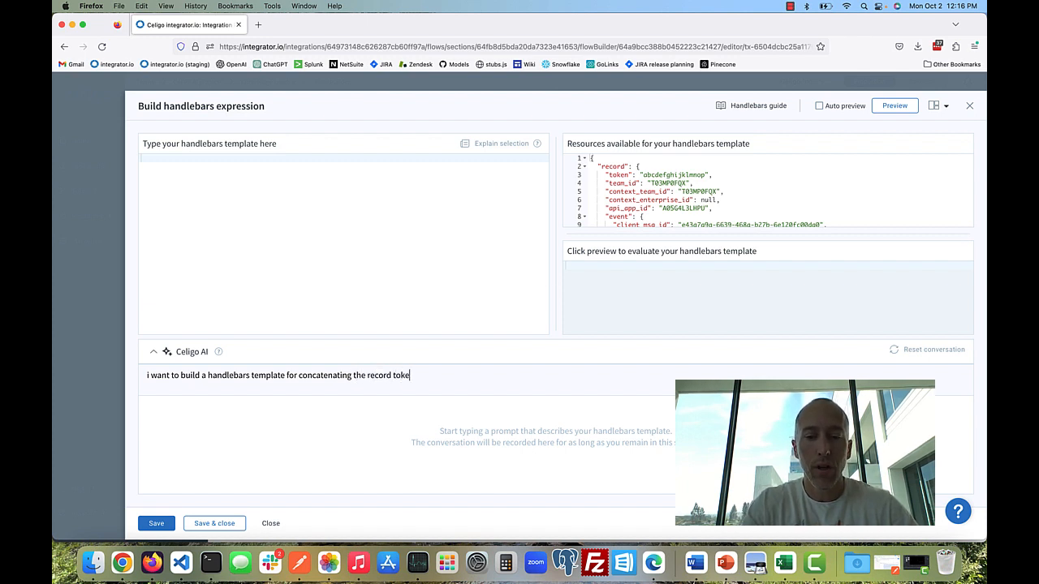
text(n: team_id)
key(Return)
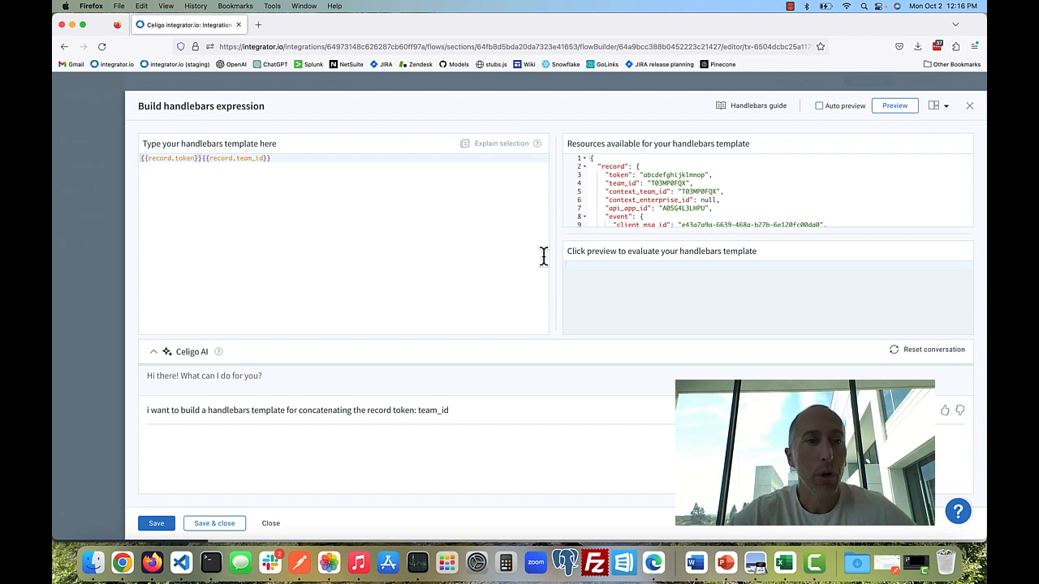
Insert a colon and a space between {{record.token}} and {{record.team_id}} in the generated template.
click(201, 158)
text(:)
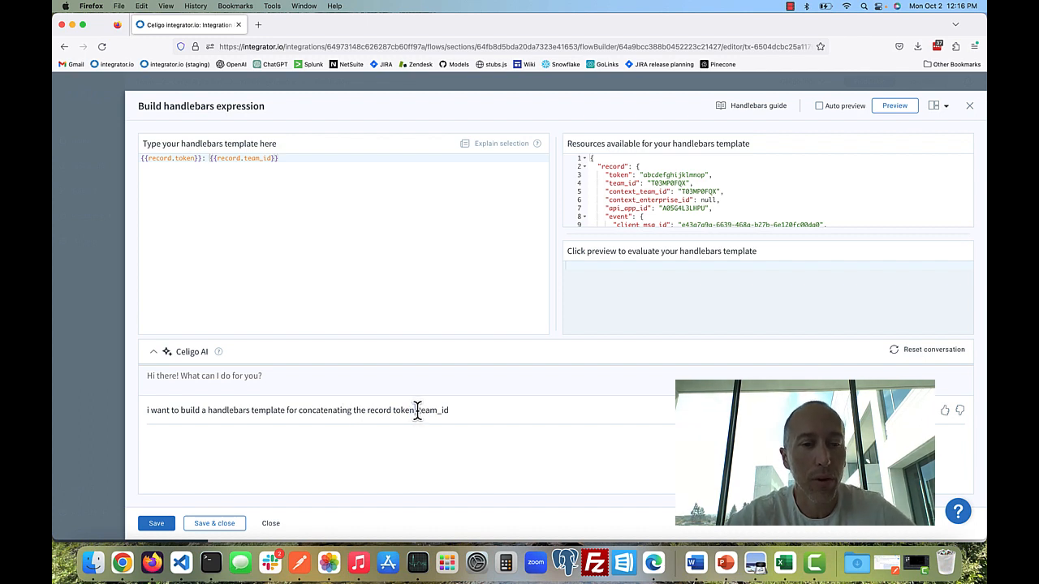
click(380, 410)
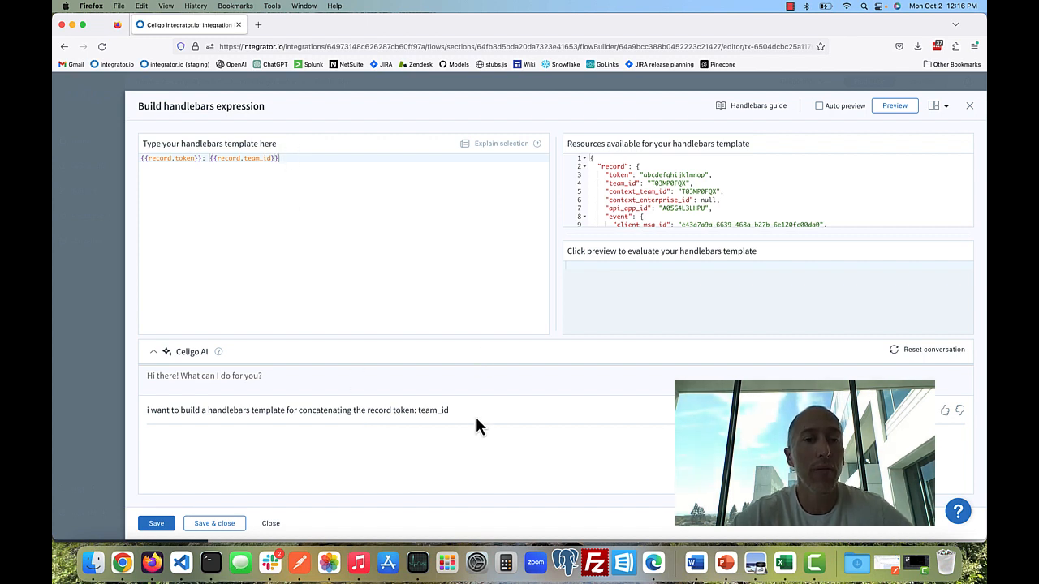
Ask Celigo AI "can you also concat the handlebars expression for event text field".
click(409, 382)
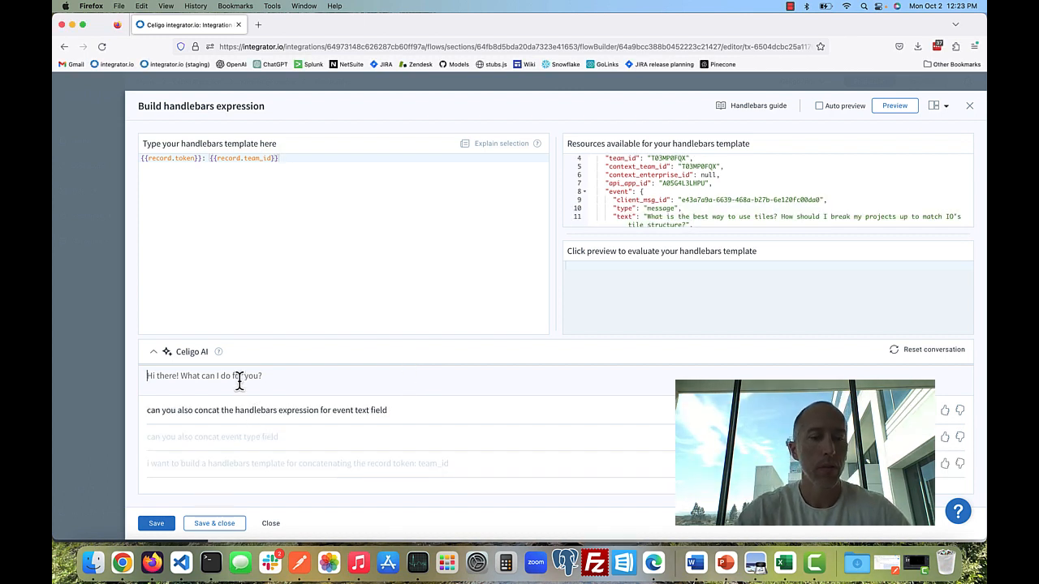
text(can you also concat the handlebars expression for event text field)
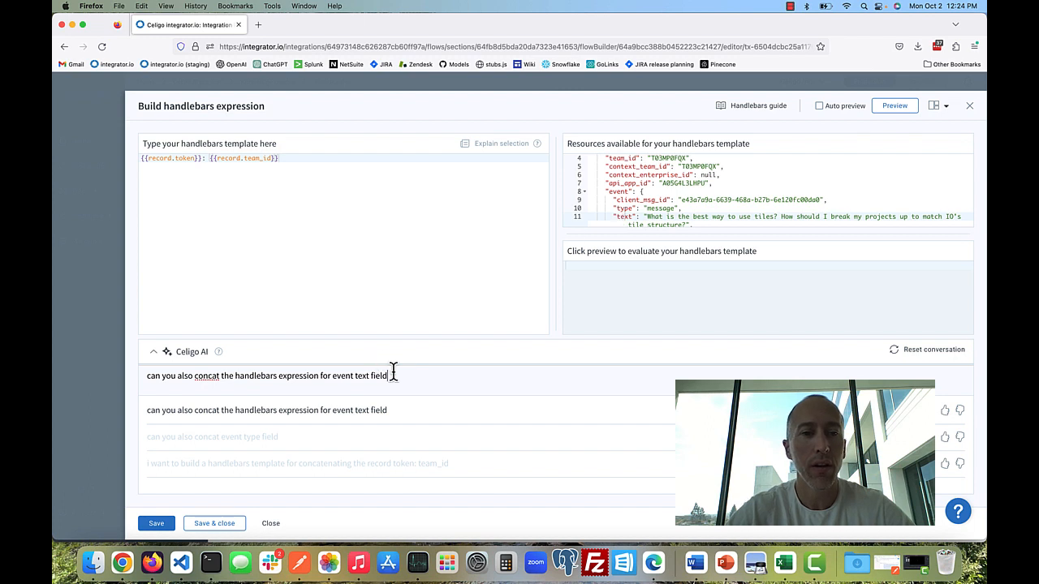
key(Return)
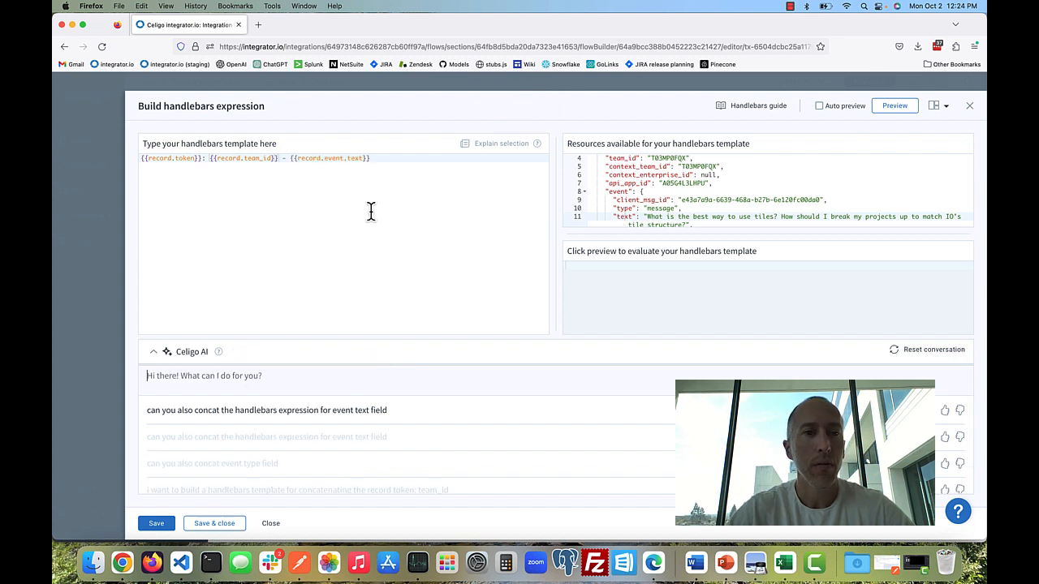
Ask Celigo AI "can you separate the 3 expressions with forward slashes" to replace the colon and dash separators.
double_click(284, 158)
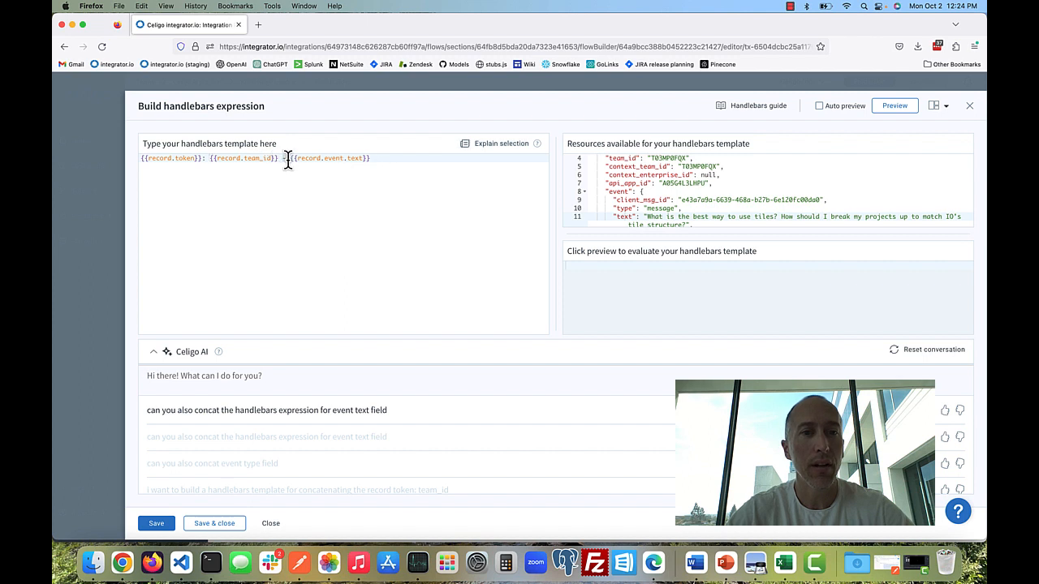
click(328, 387)
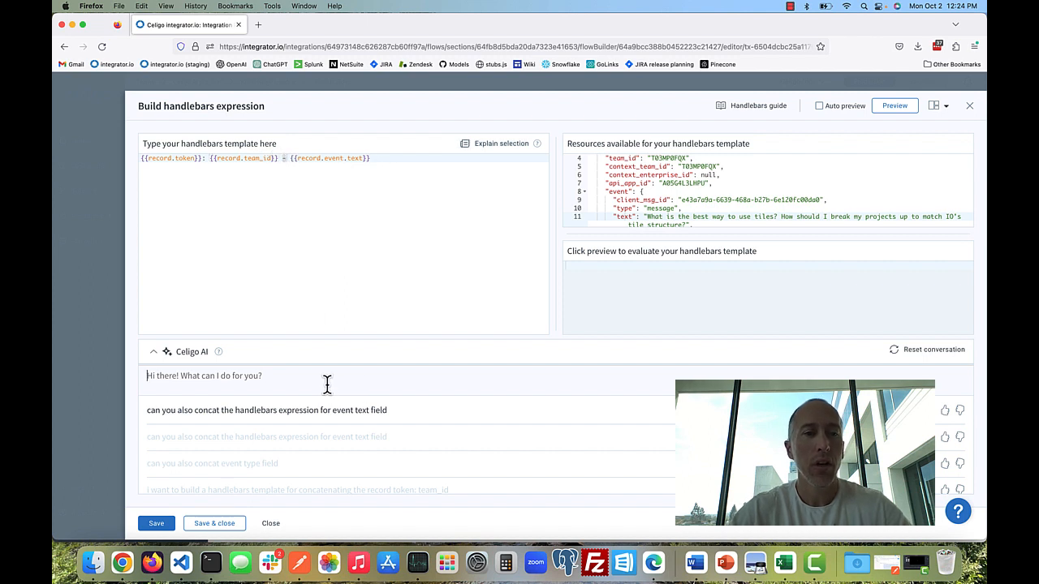
text(can you se)
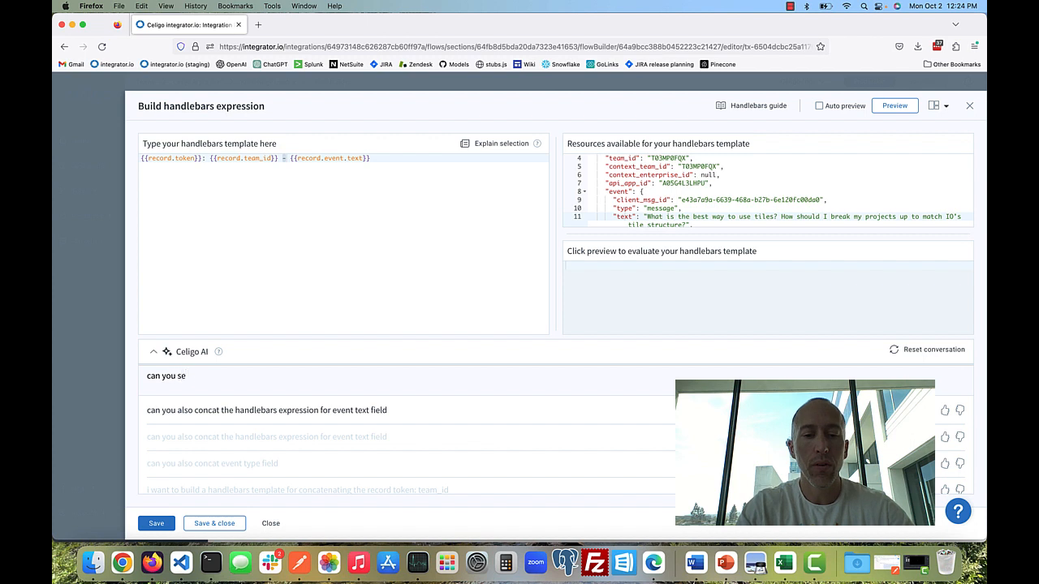
text(parate the)
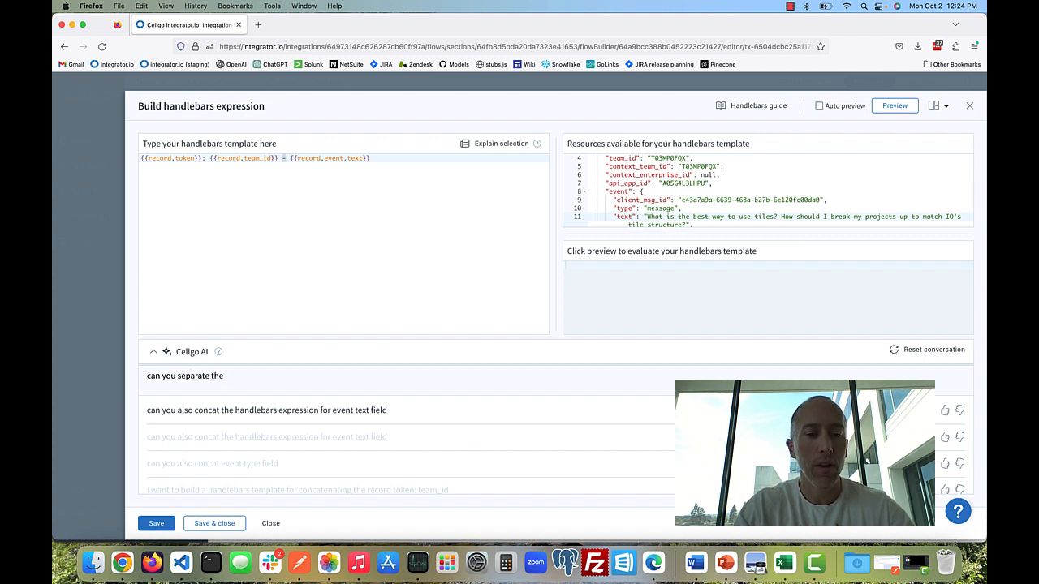
text( 3 expres)
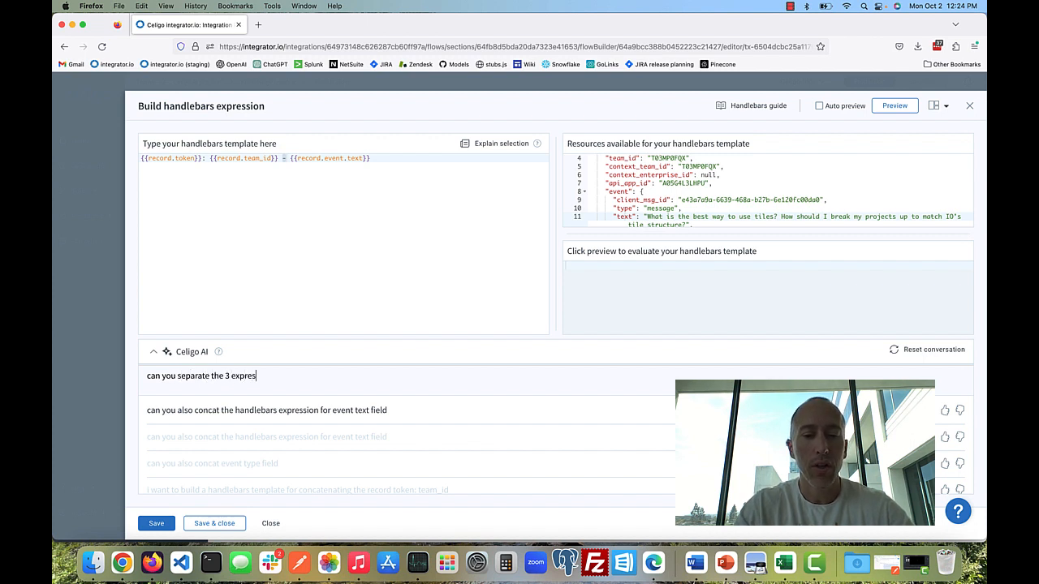
text(sions with forwar)
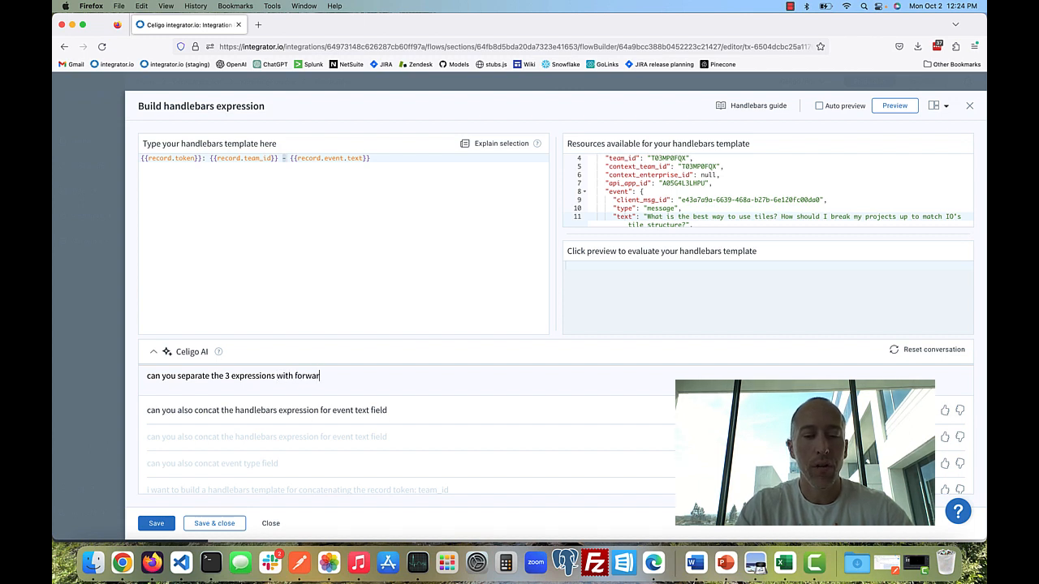
text(d slashes)
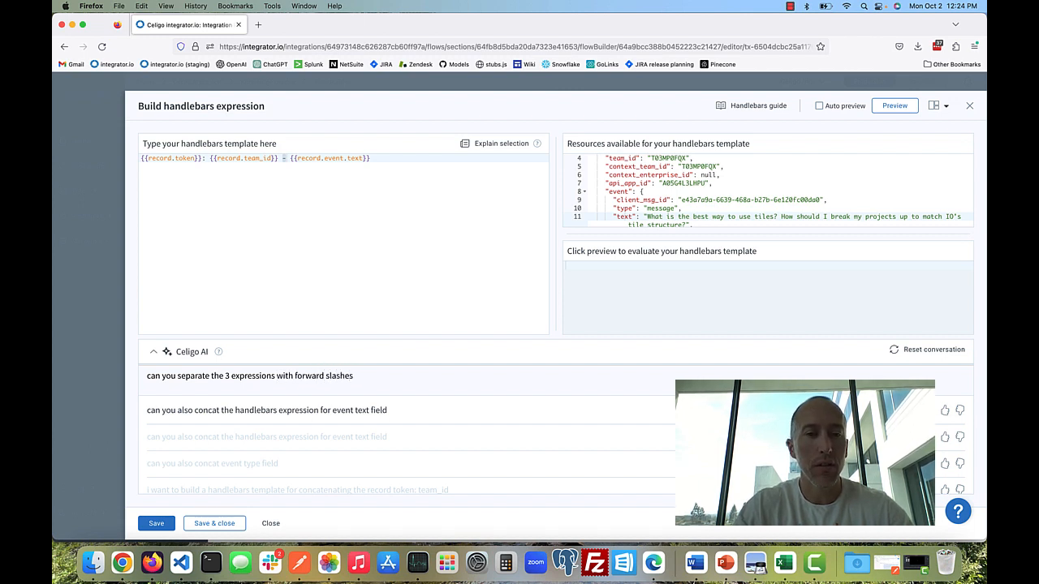
key(Return)
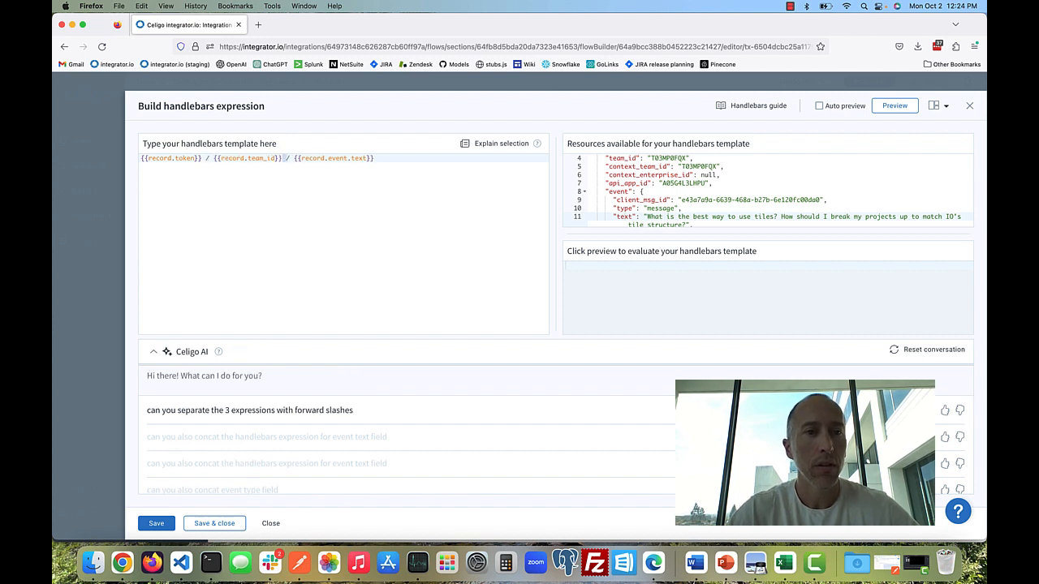
Preview the slash-separated handlebars template and compare its output with the token, team_id and event fields in the available resources.
click(292, 160)
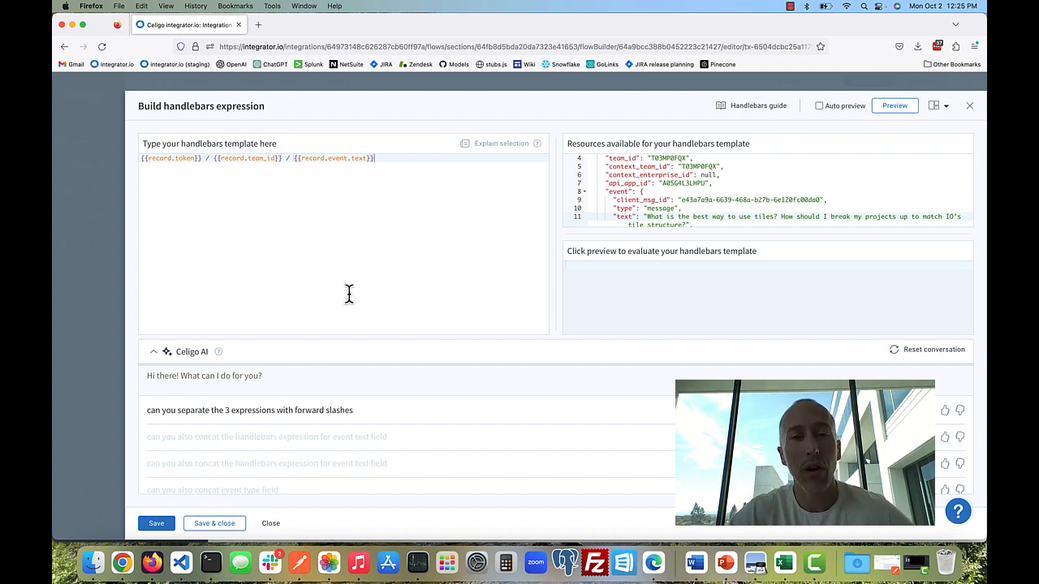
click(326, 158)
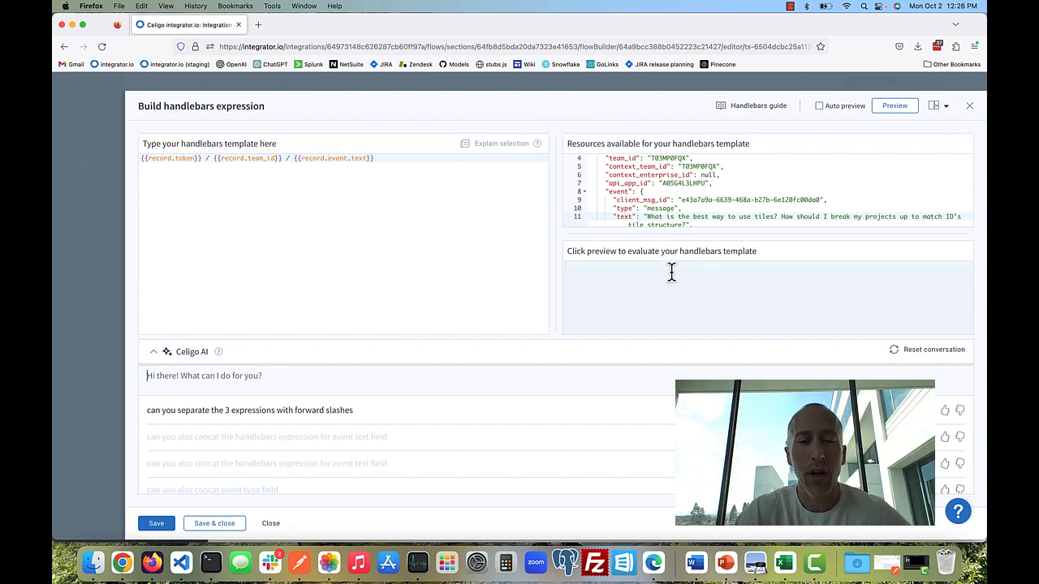
click(896, 109)
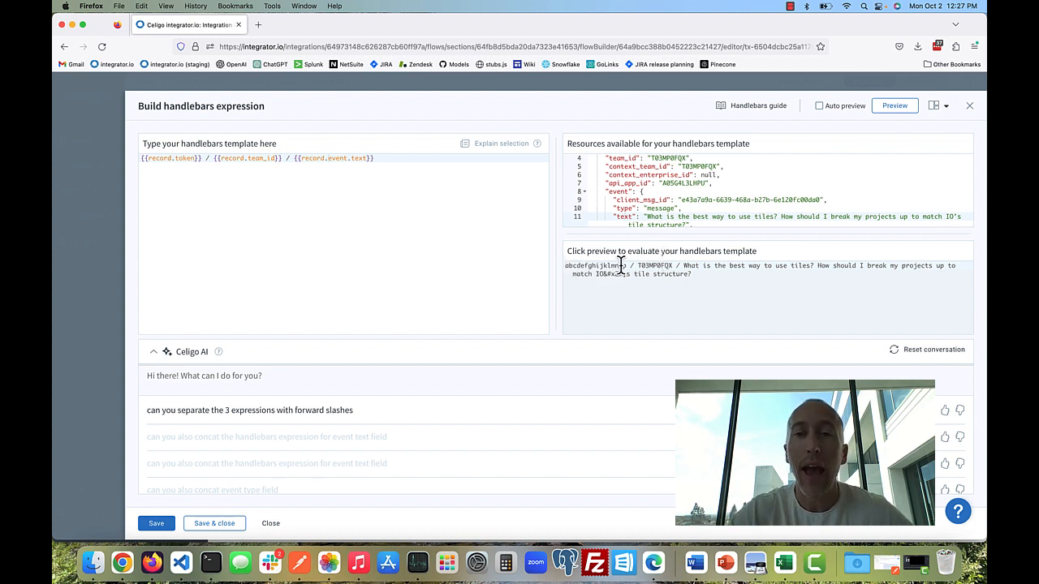
scroll(648, 182, up, 2)
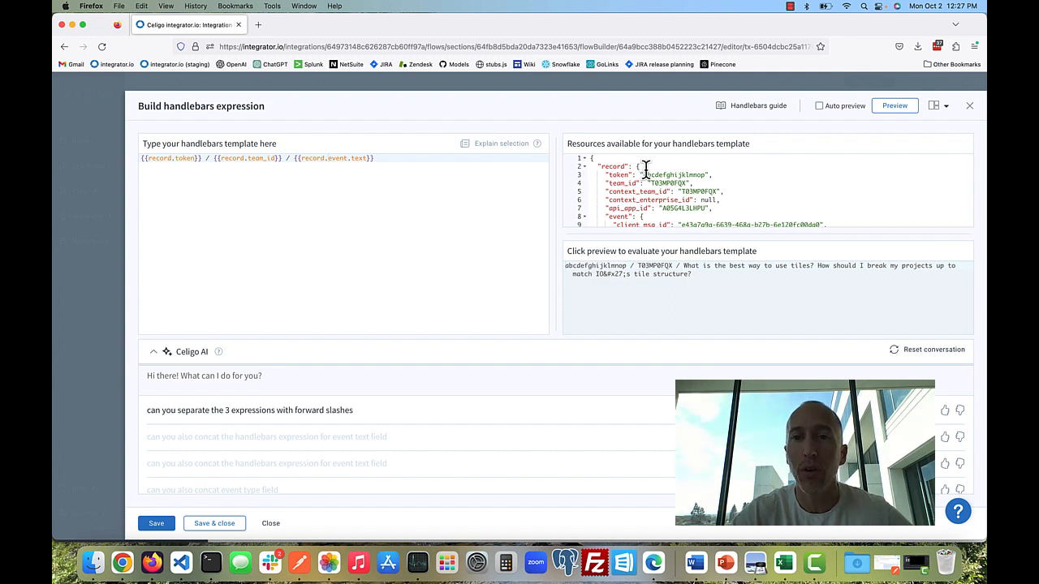
scroll(647, 168, down, 2)
scroll(647, 168, up, 2)
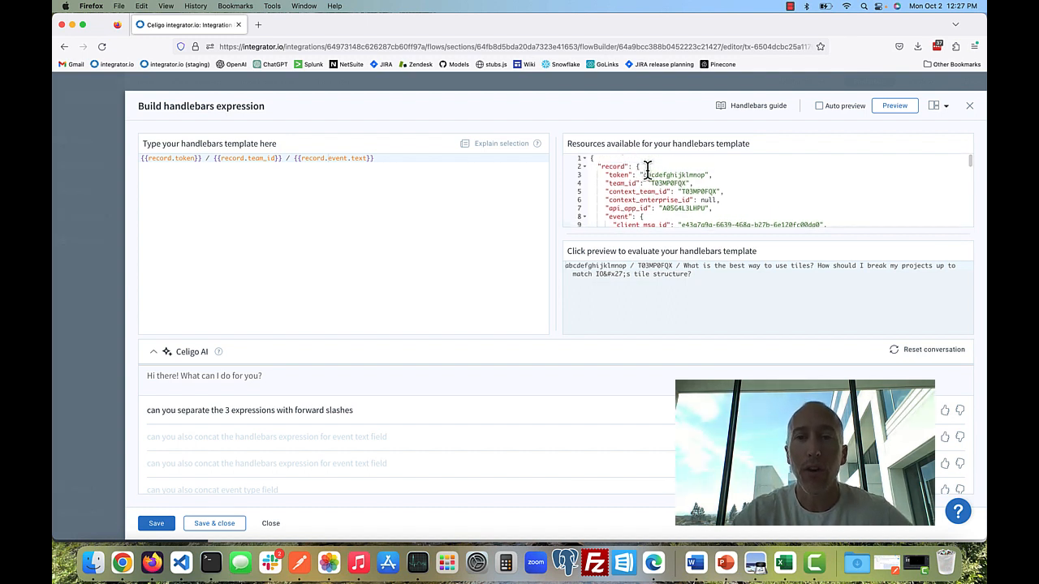
scroll(647, 168, down, 1)
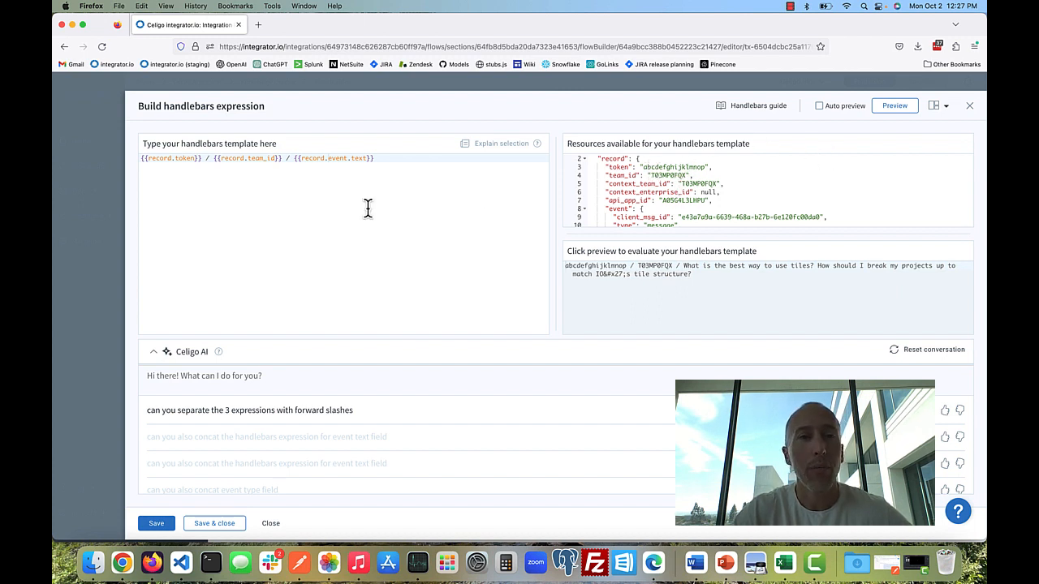
Preview the handlebars template again, check the evaluated output, then save and close the expression.
click(893, 108)
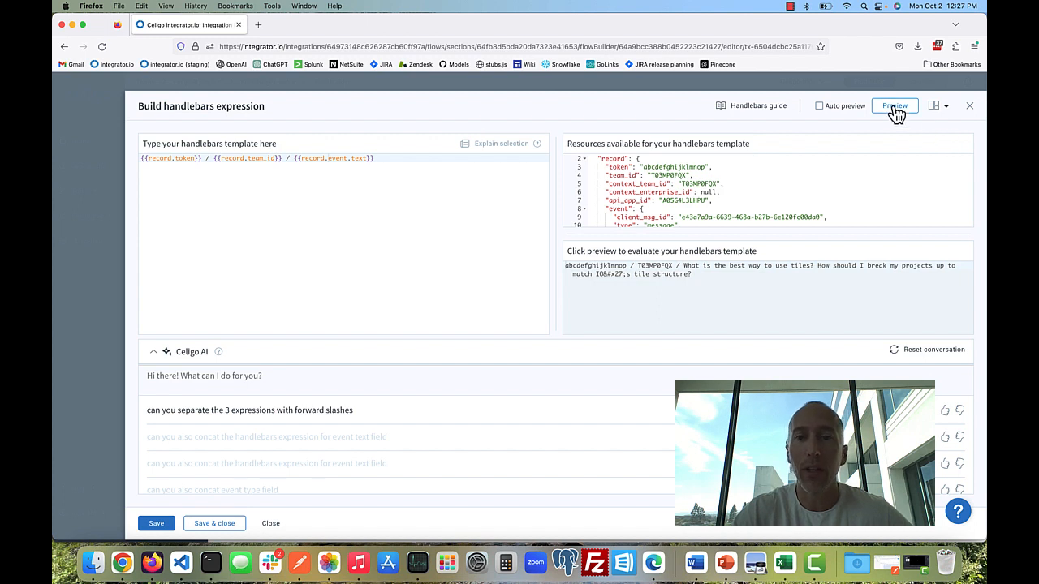
click(688, 276)
drag(556, 277, 557, 270)
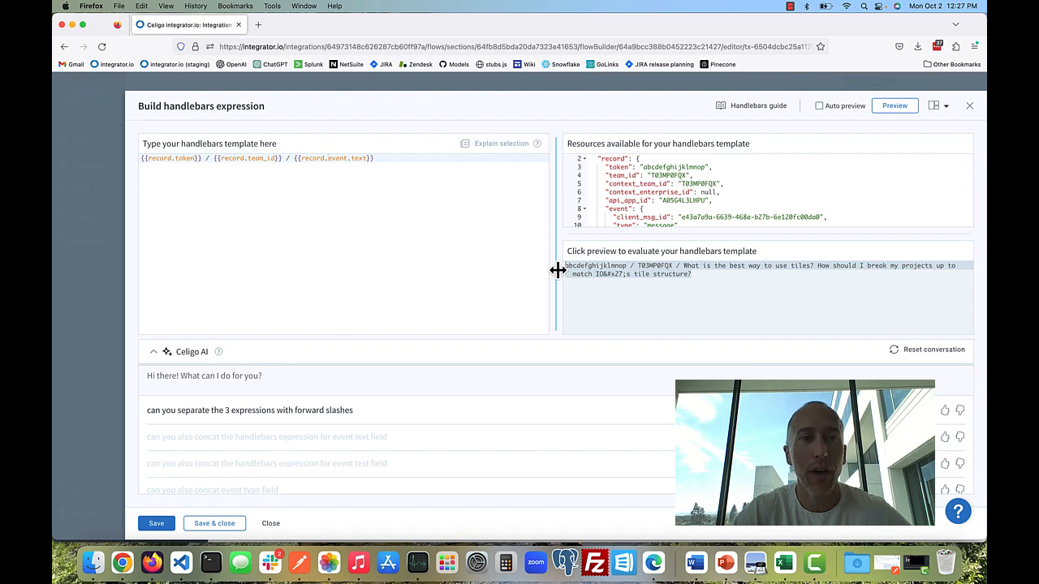
click(225, 525)
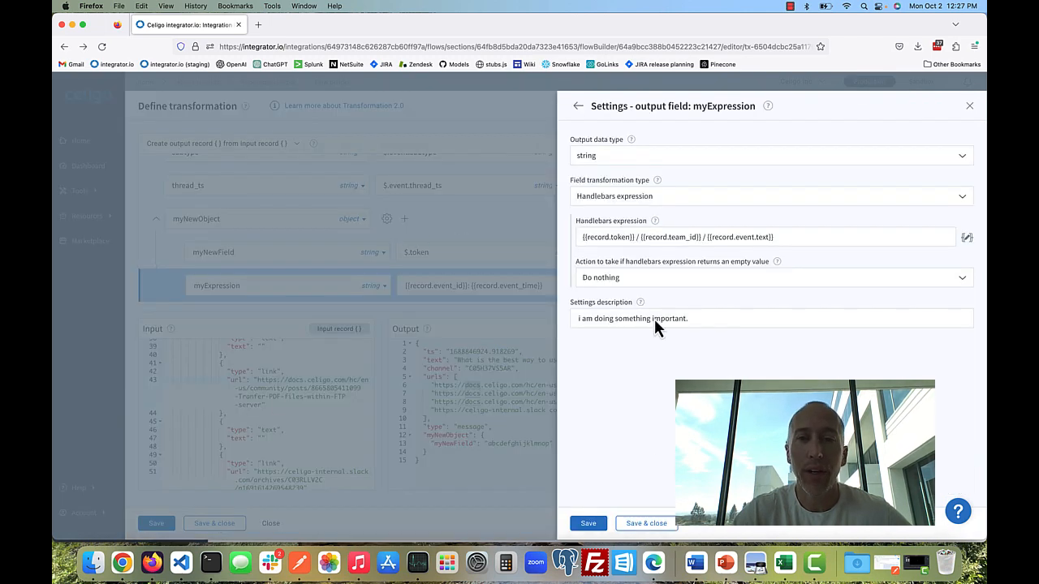
Save and close the myExpression settings, then preview the transformation and check the myNewObject fields in the output.
click(628, 528)
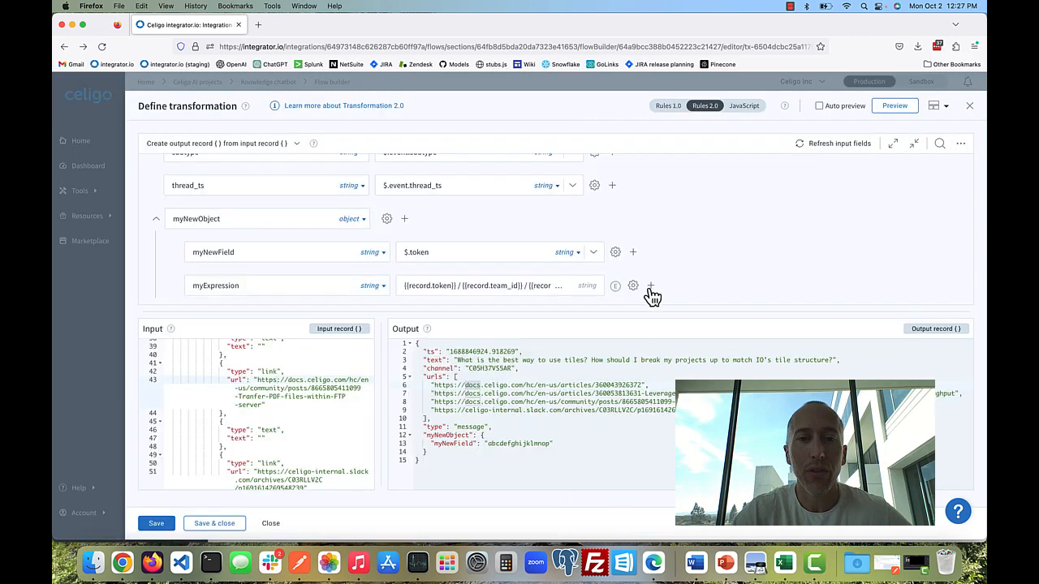
click(896, 108)
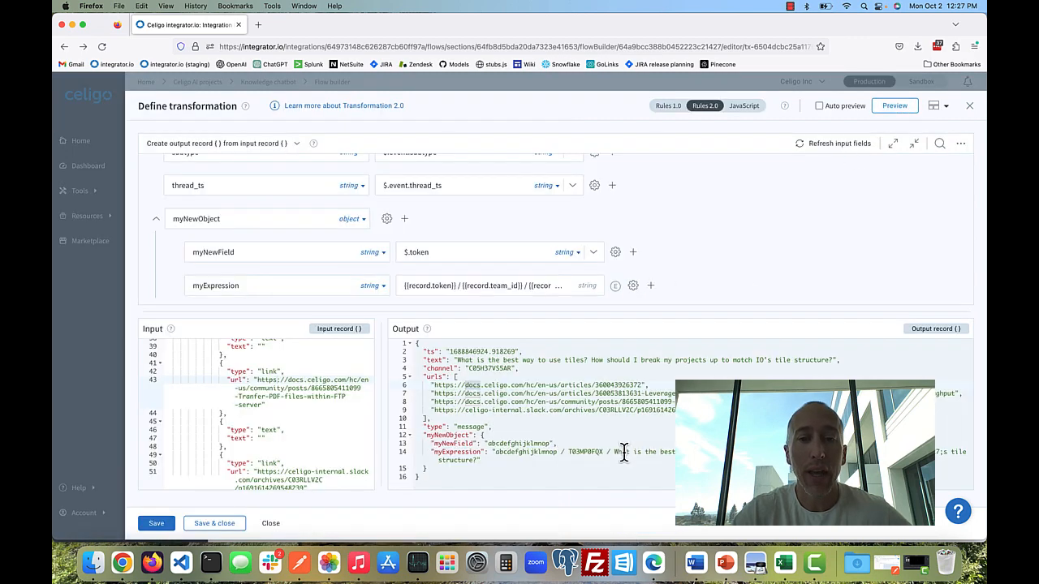
double_click(453, 436)
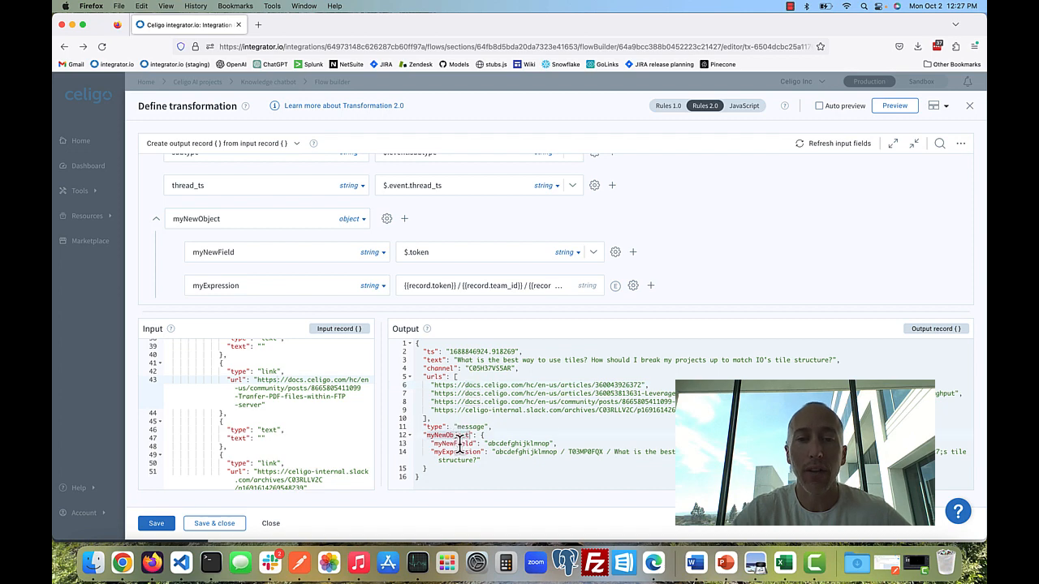
double_click(458, 452)
drag(491, 451, 496, 463)
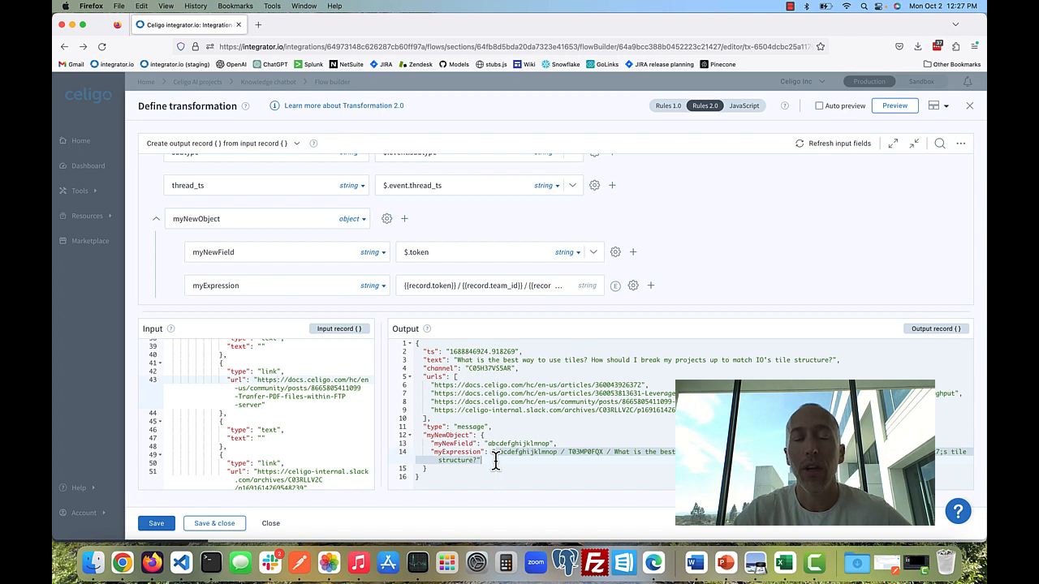
click(467, 286)
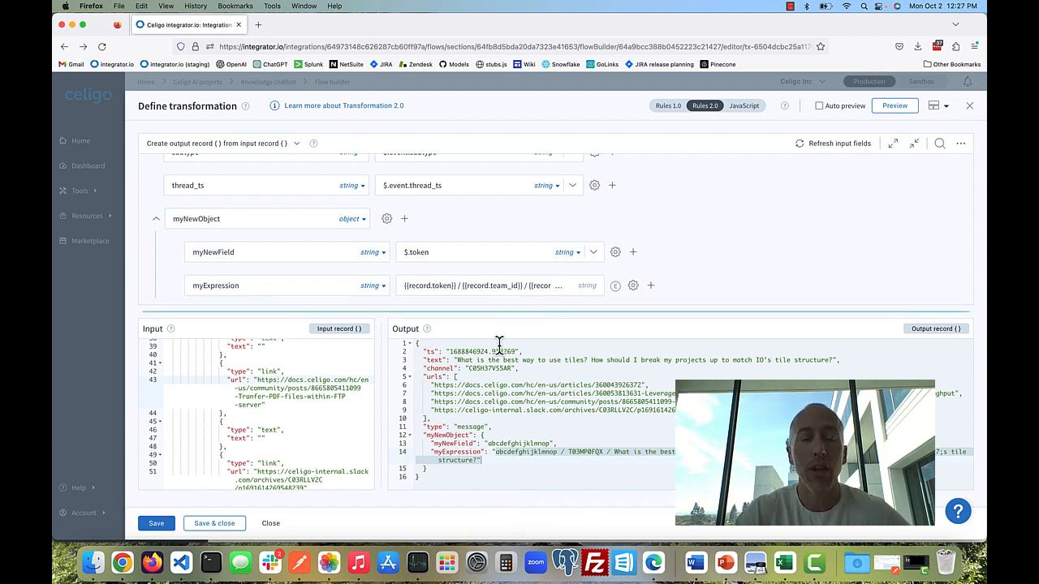
Insert "ddd" after "the" in the sample input's event text, then preview the output and check the myExpression value.
scroll(220, 404, up, 10)
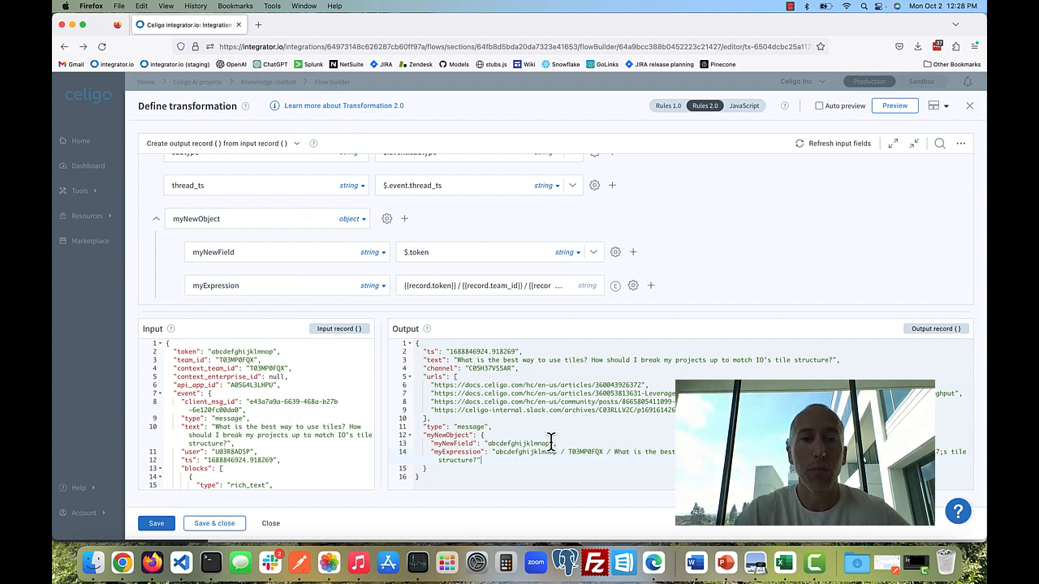
click(206, 385)
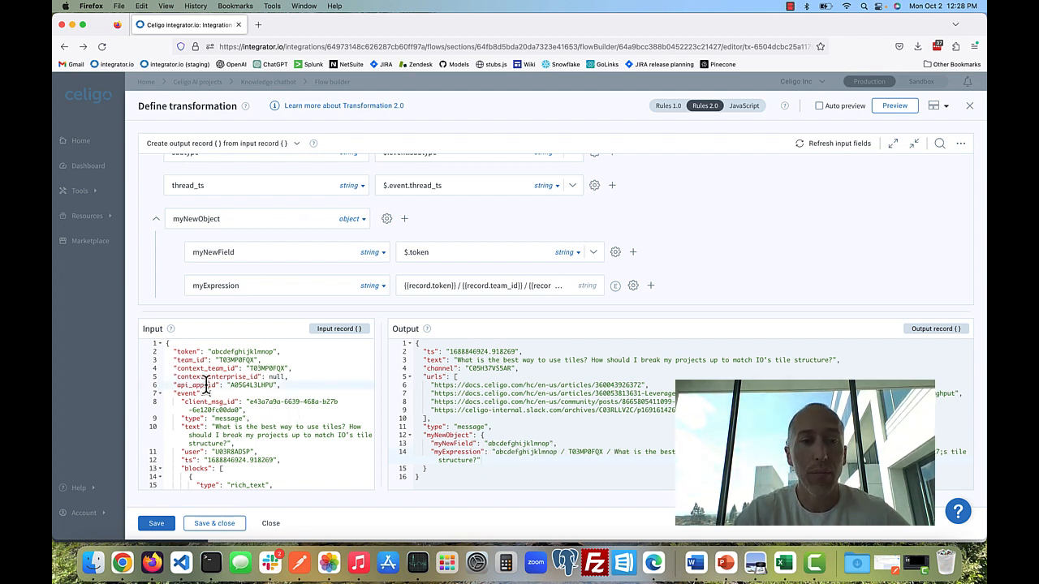
click(254, 427)
text(ddd)
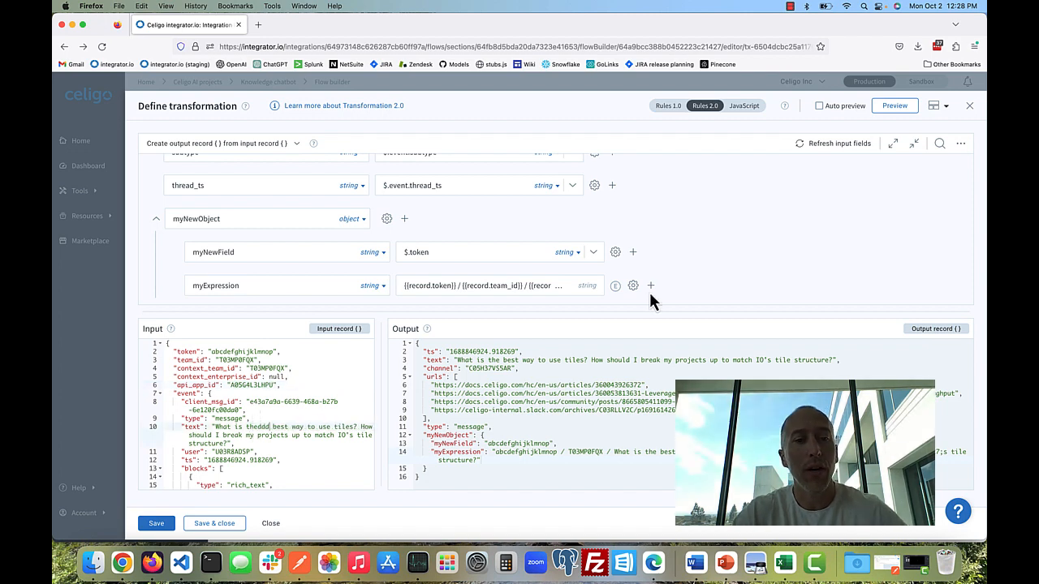
click(900, 107)
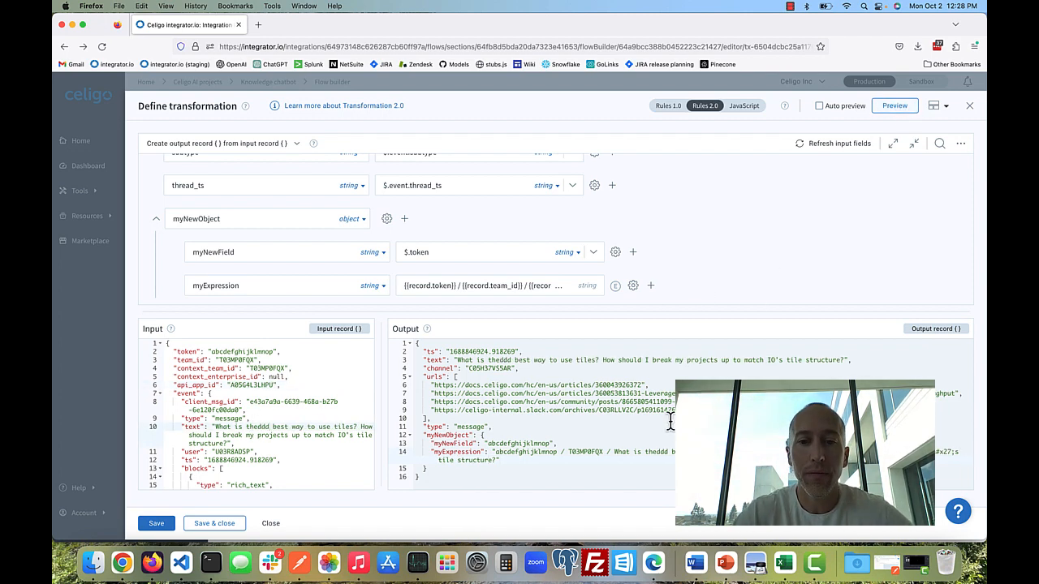
double_click(652, 452)
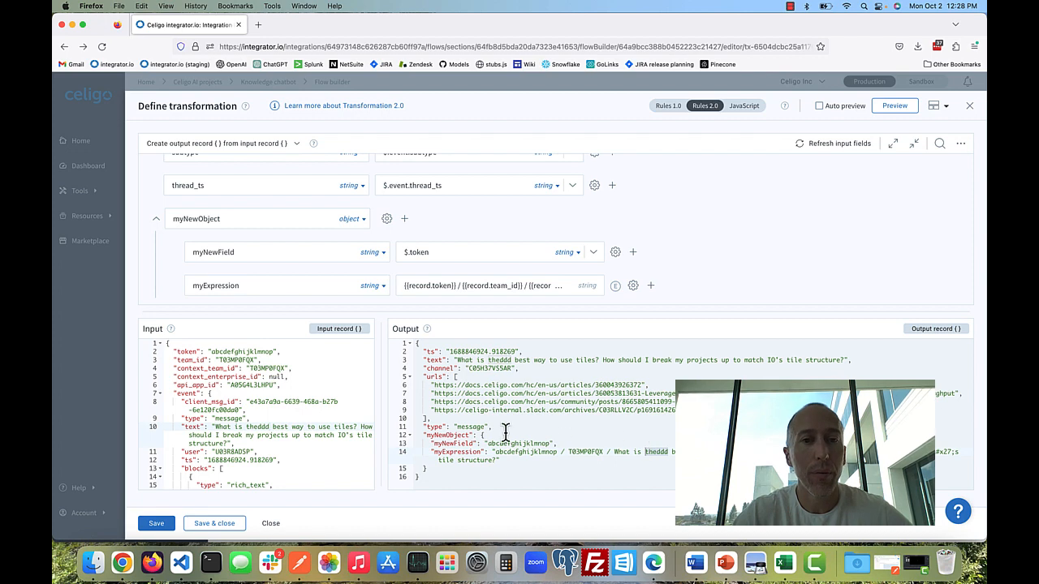
scroll(343, 218, up, 1)
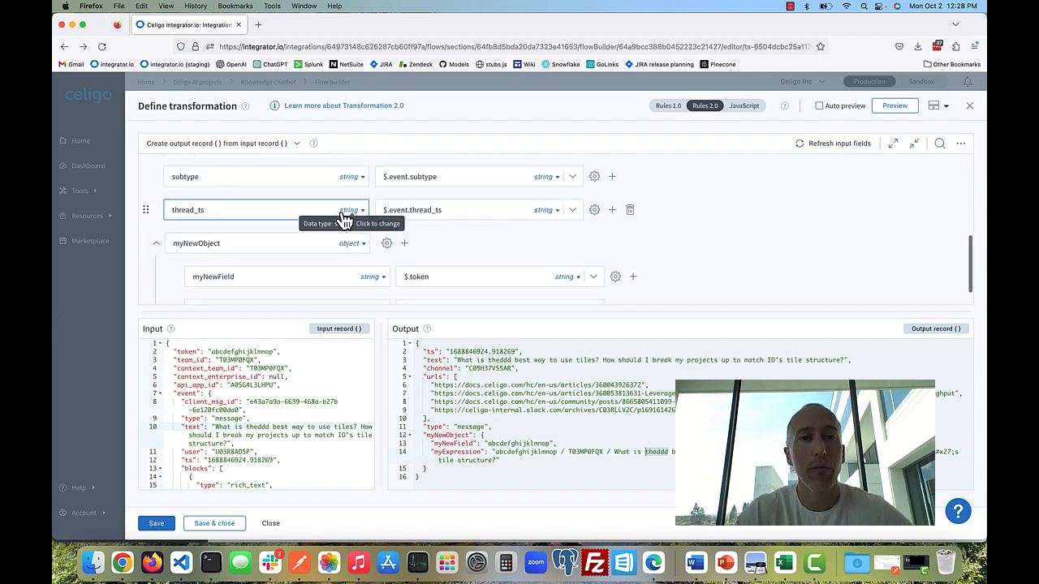
scroll(809, 259, down, 1)
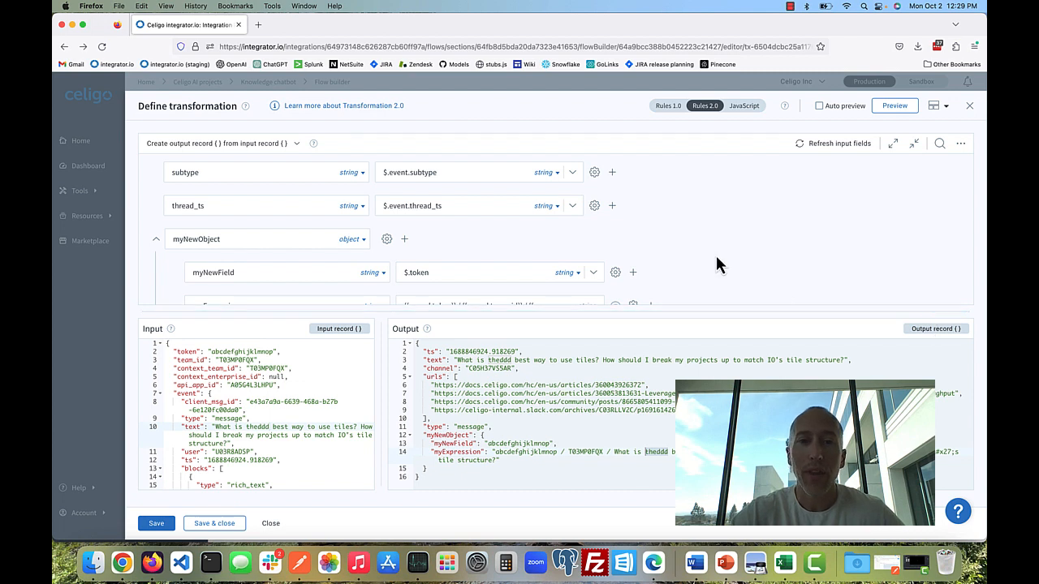
Add a top-level output field named myObjArray below myNewObject and set its data type to [object].
scroll(718, 265, down, 1)
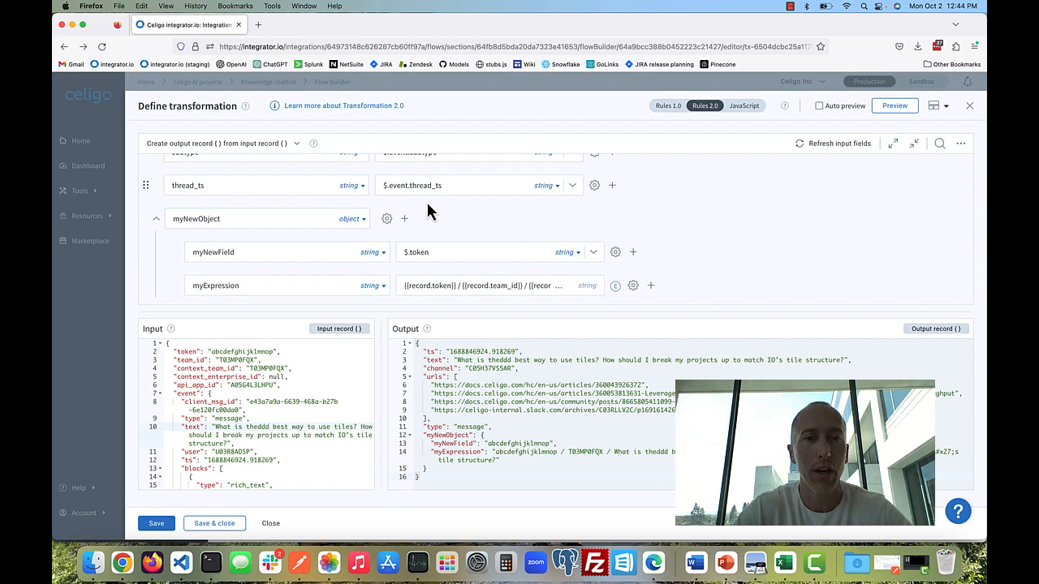
click(405, 218)
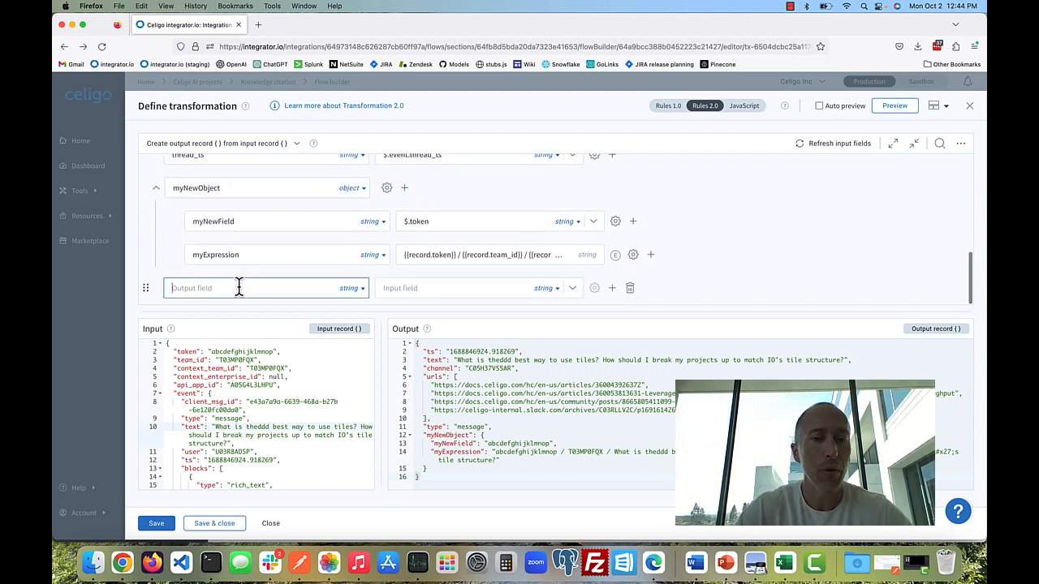
text(myObjArray)
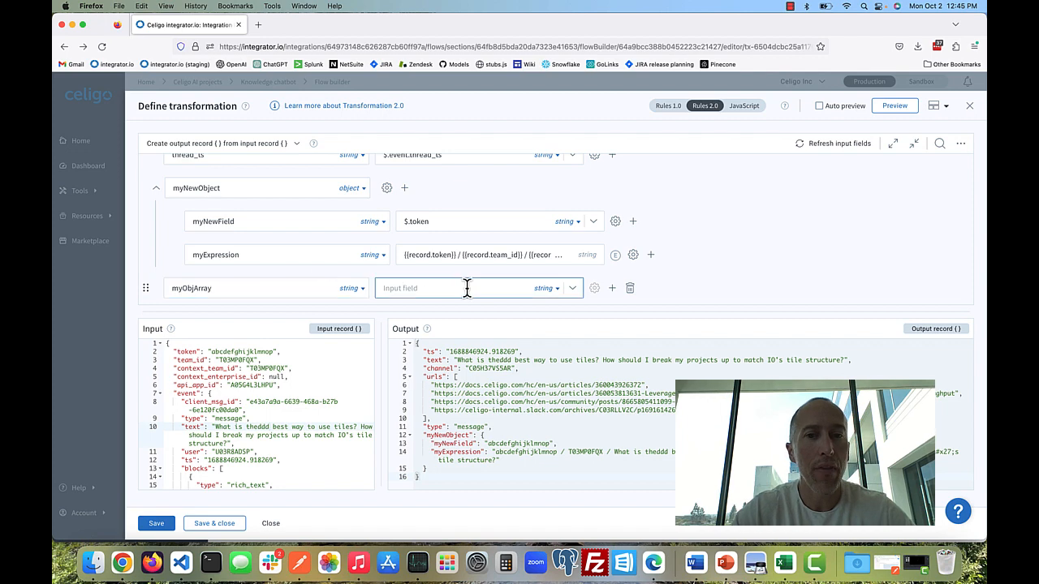
click(595, 290)
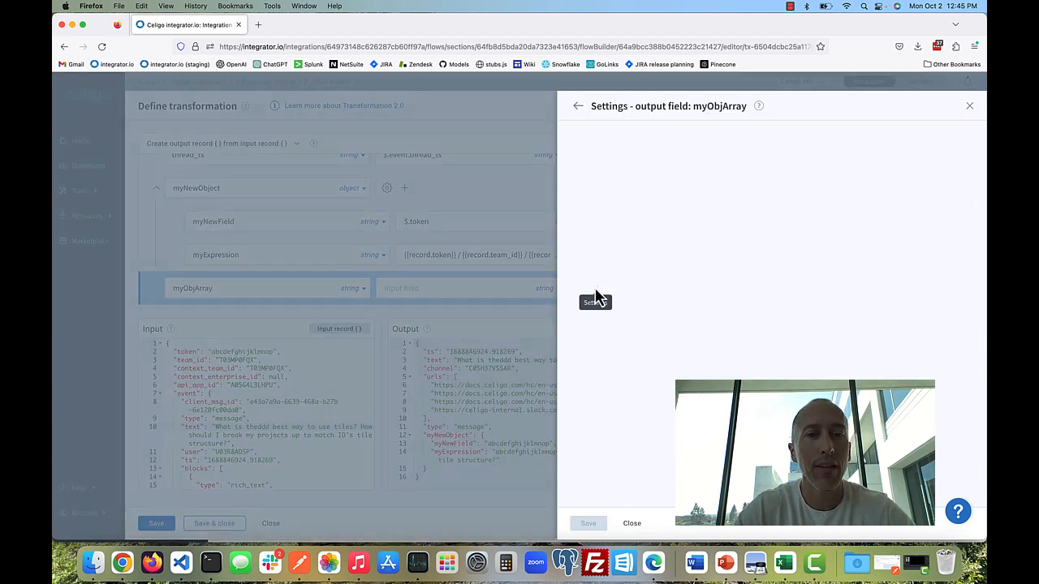
click(970, 107)
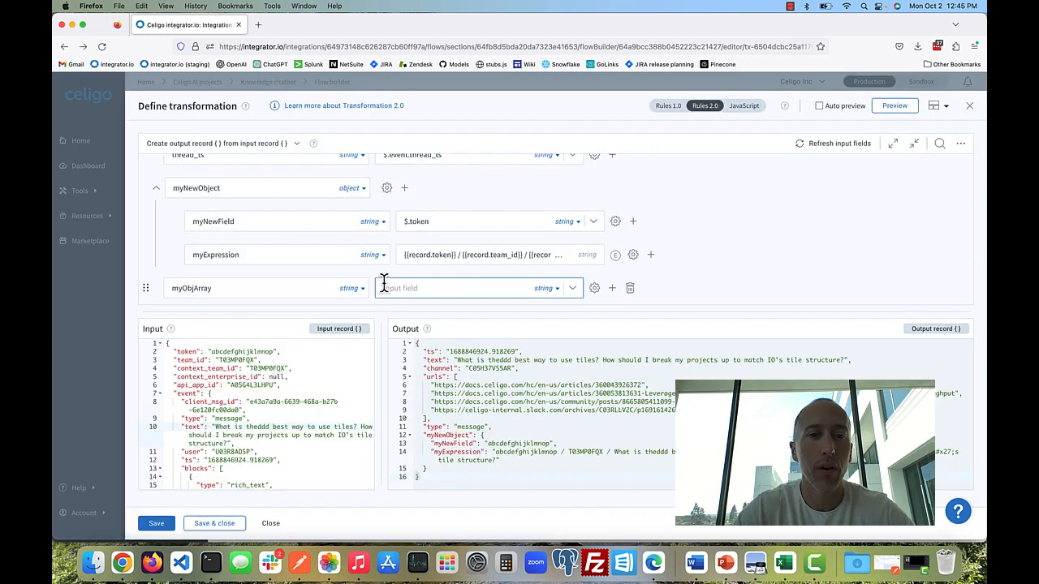
click(363, 290)
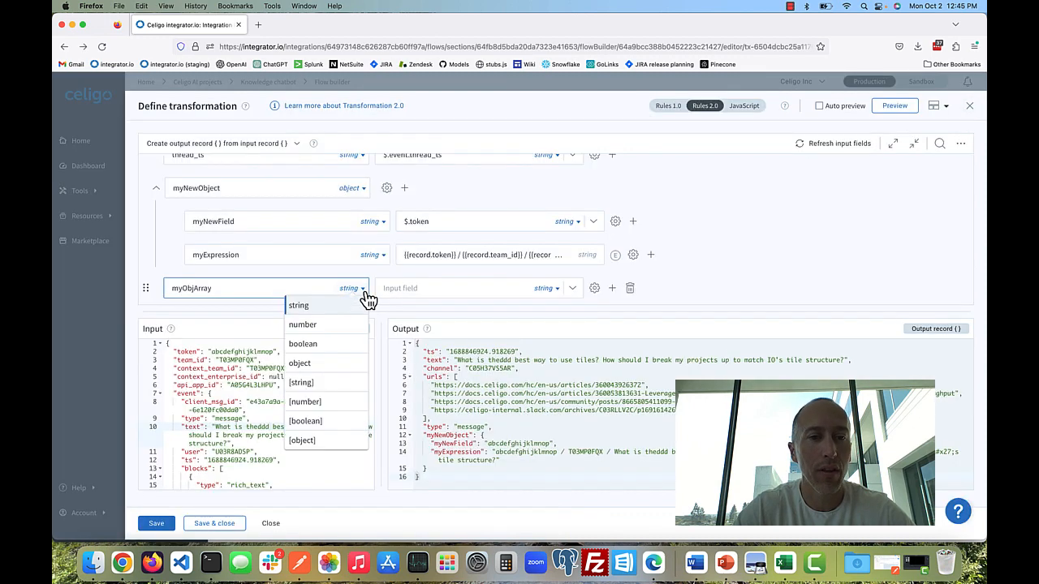
click(333, 442)
Set myObjArray's input field to the root object $ in its settings, then save and close them.
click(596, 289)
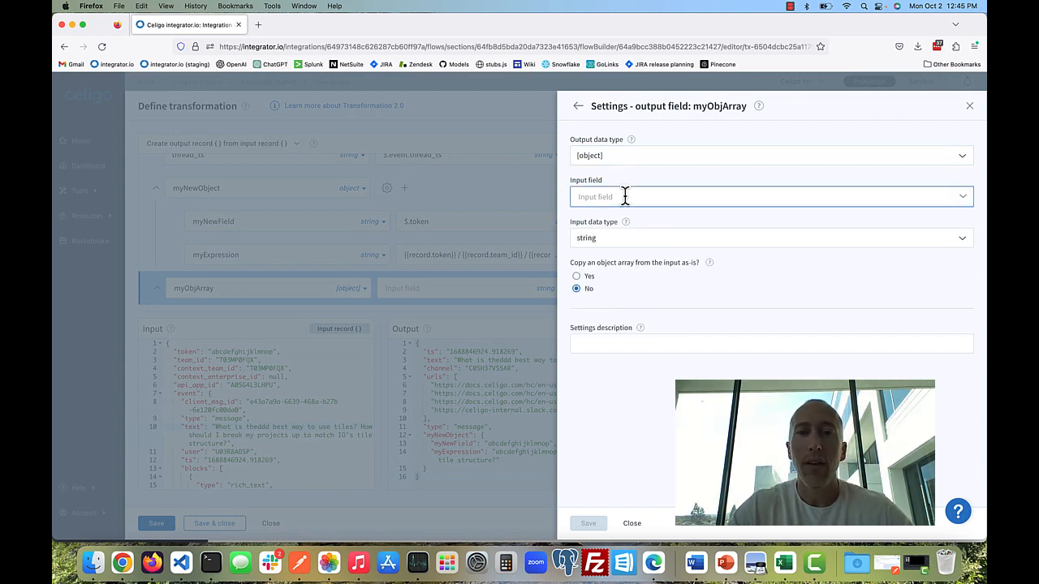
click(625, 196)
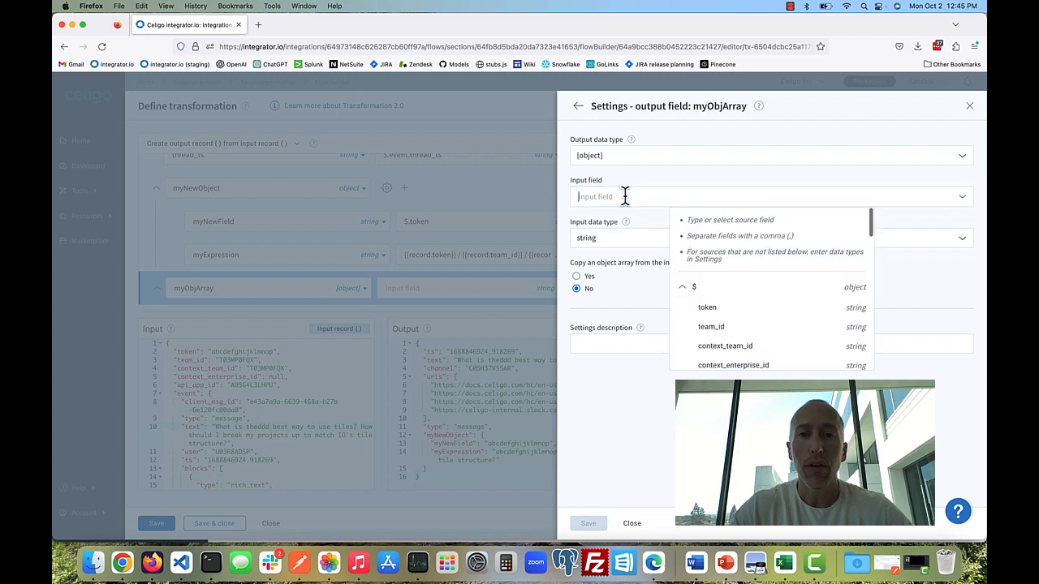
click(692, 290)
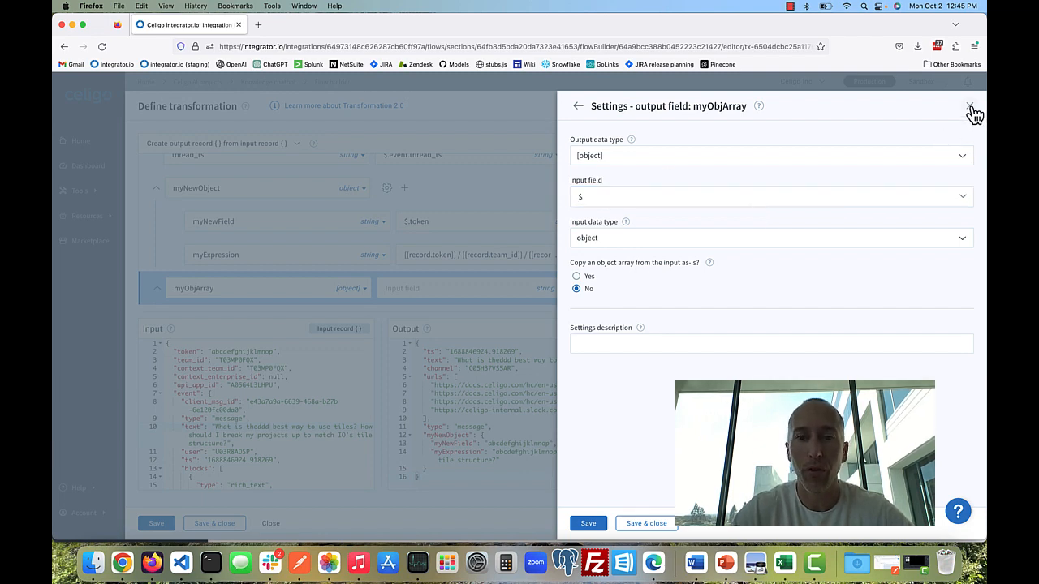
click(642, 525)
Name the child field of myObjArray newField and map it to $.token.
click(260, 285)
text(newFi)
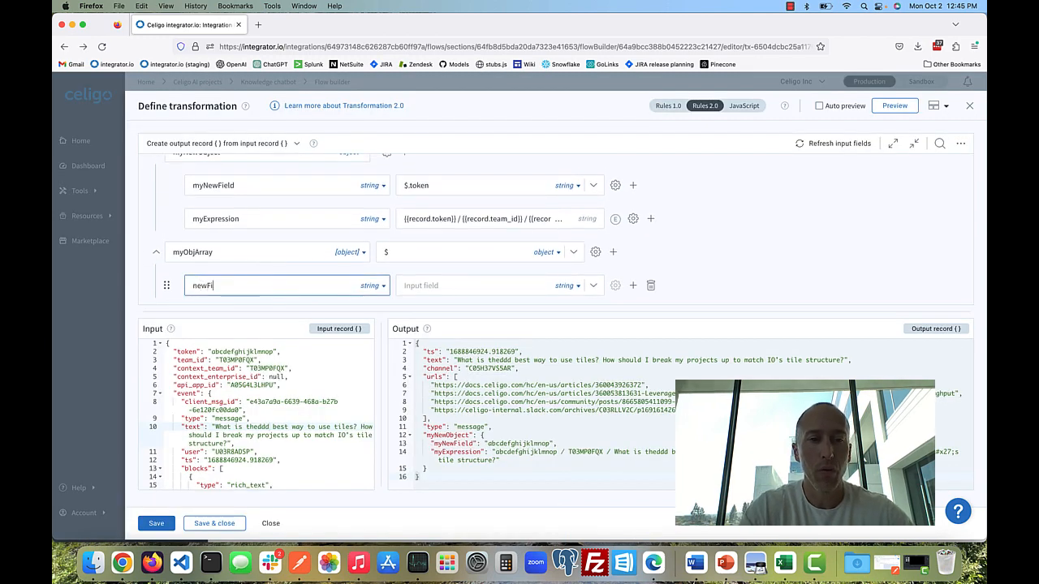
text(eld)
click(496, 285)
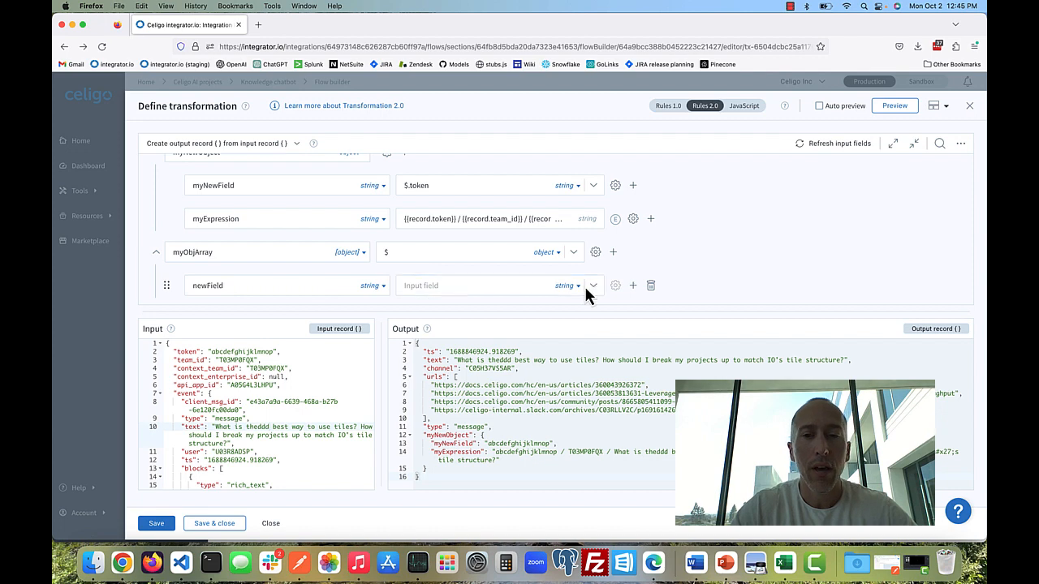
click(492, 285)
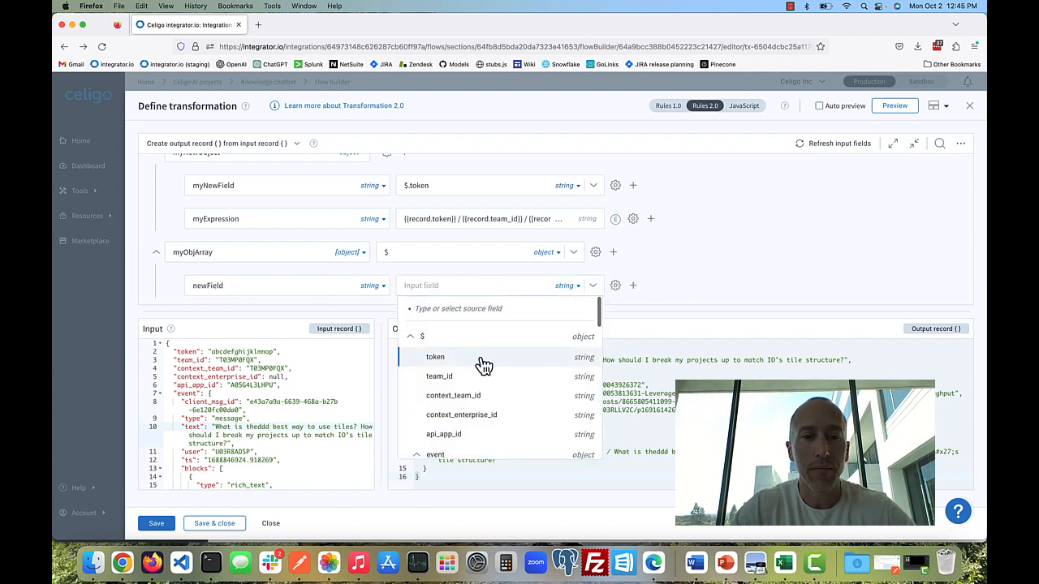
click(482, 360)
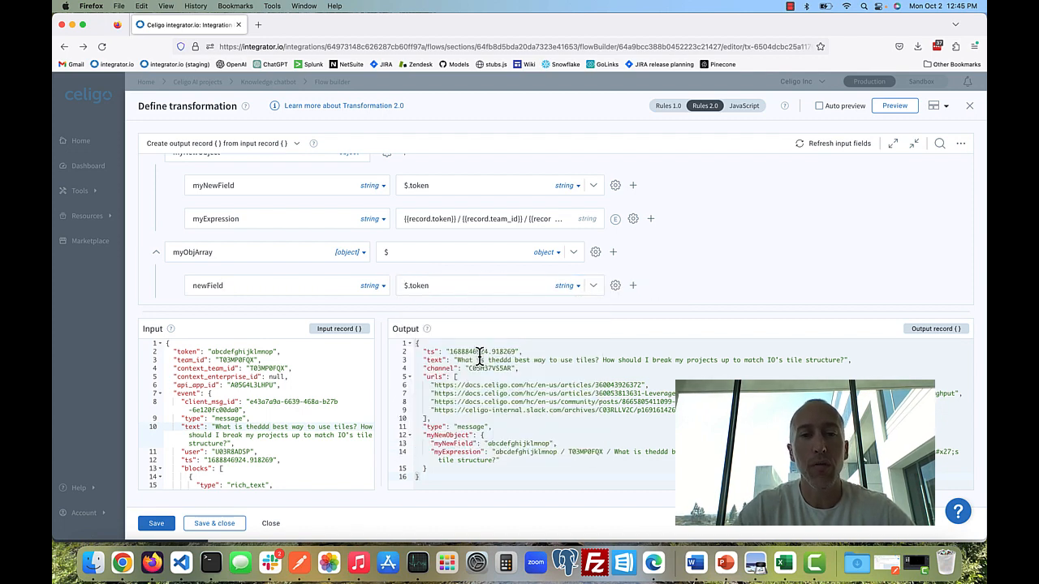
Preview the transformation and examine the myObjArray array and its newField entry in the output.
click(889, 111)
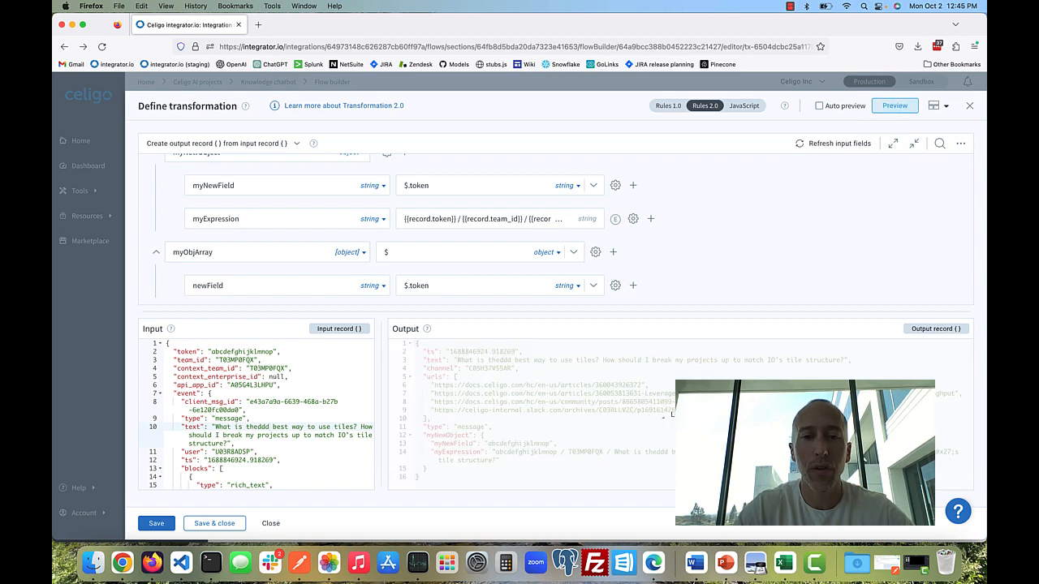
scroll(455, 438, down, 2)
double_click(446, 444)
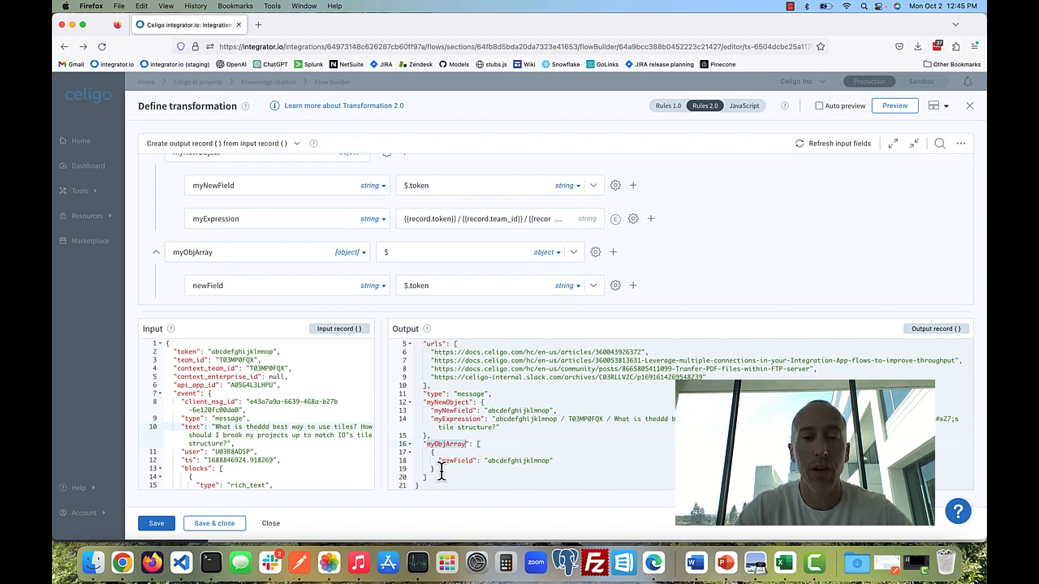
double_click(460, 460)
double_click(496, 460)
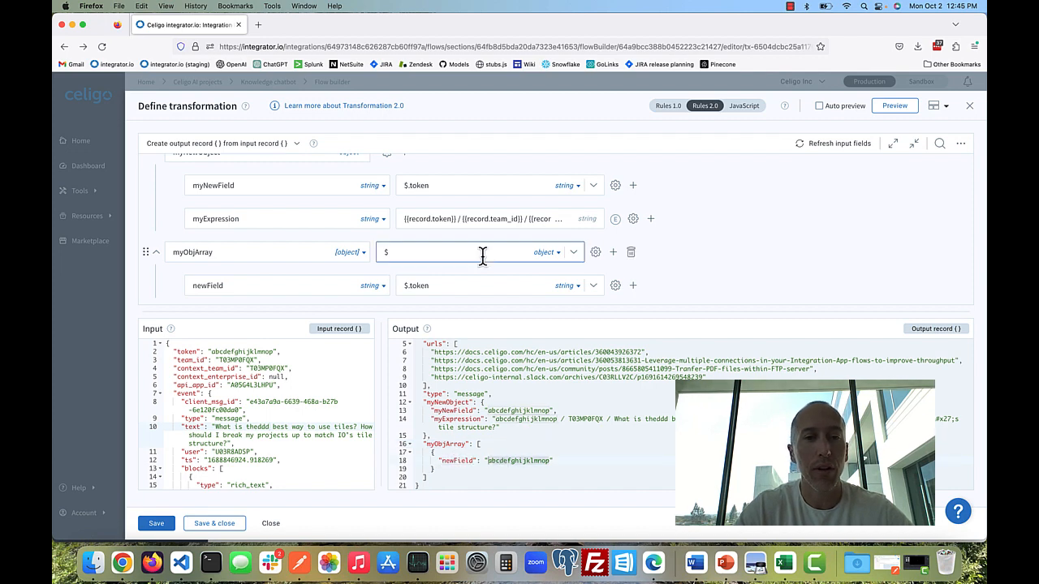
Add $.event.blocks[*].elements[*].elements[*] as a second input source of myObjArray after $, then save and close its settings.
click(597, 256)
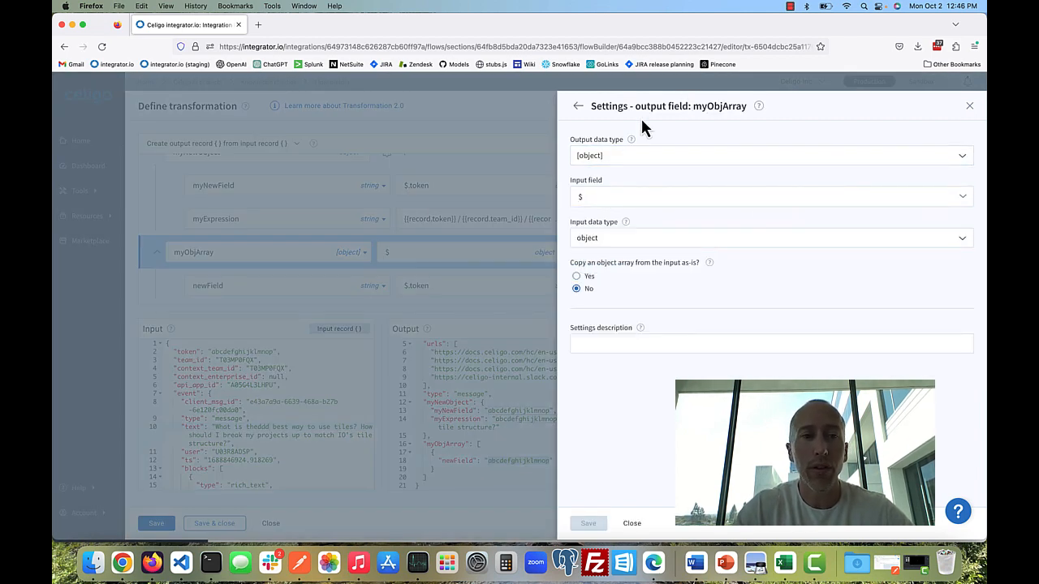
click(589, 196)
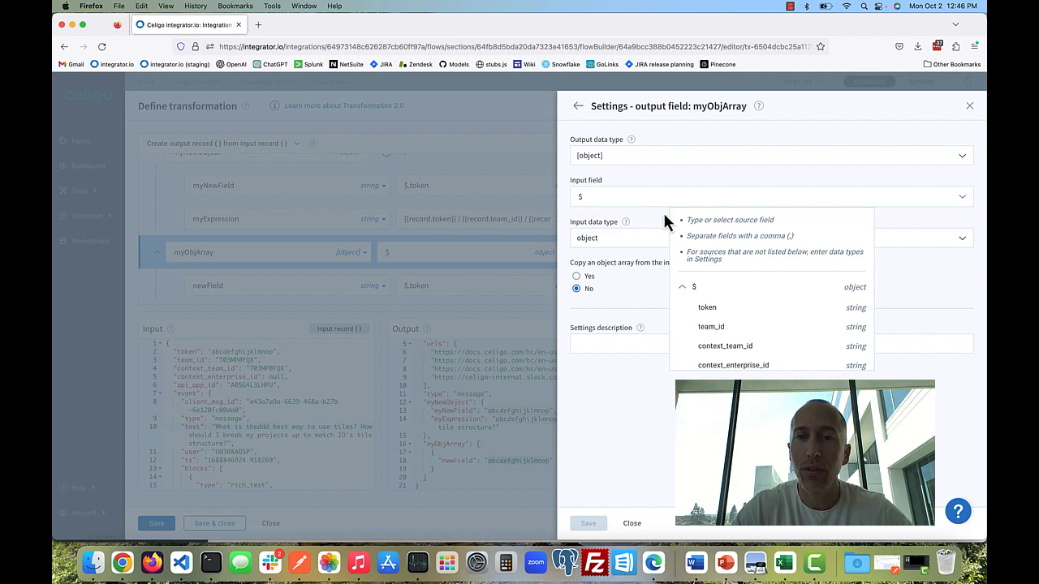
text(.)
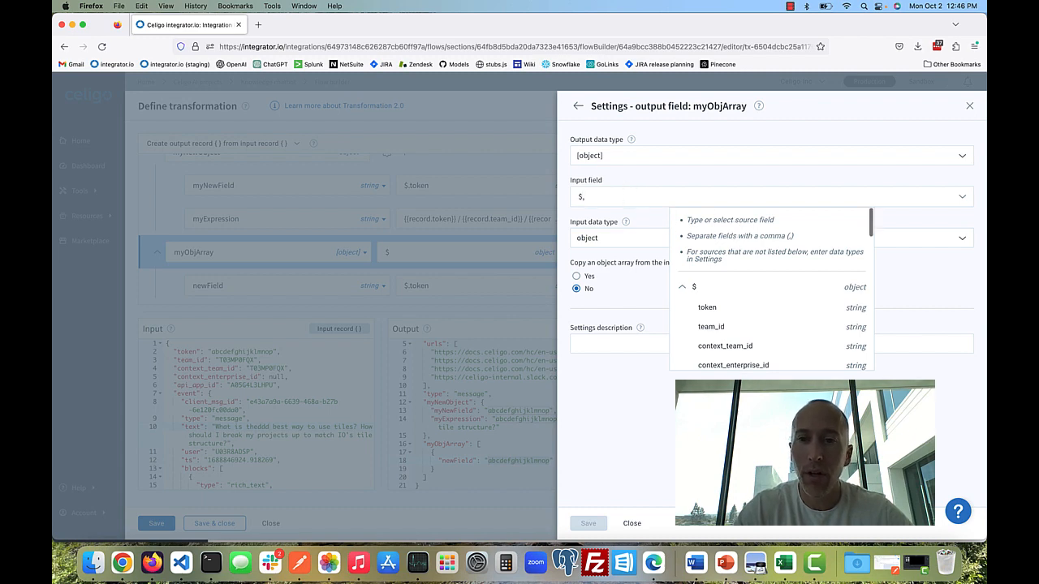
scroll(762, 354, down, 3)
scroll(761, 353, down, 5)
scroll(759, 353, down, 3)
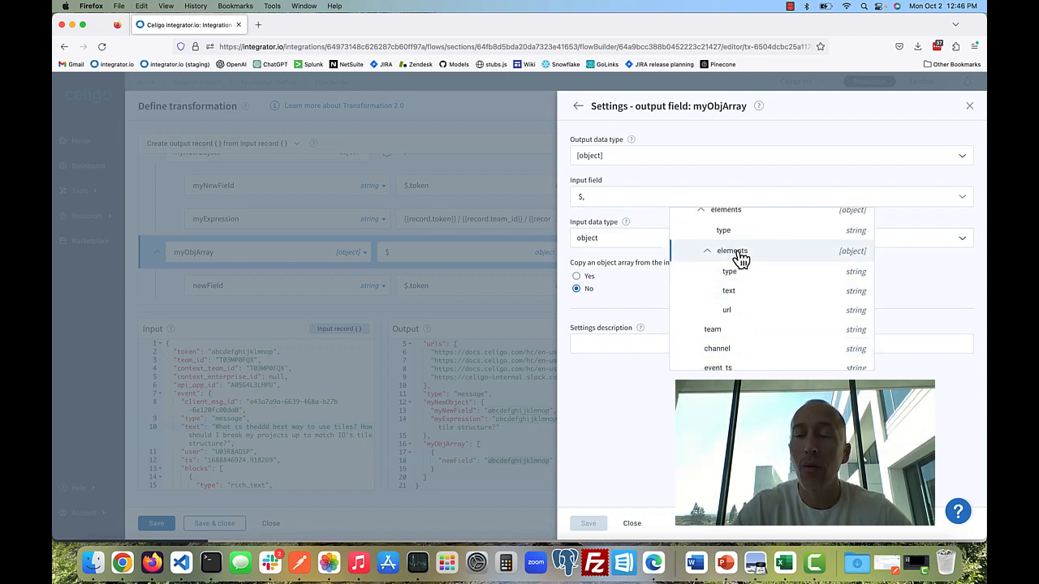
click(739, 256)
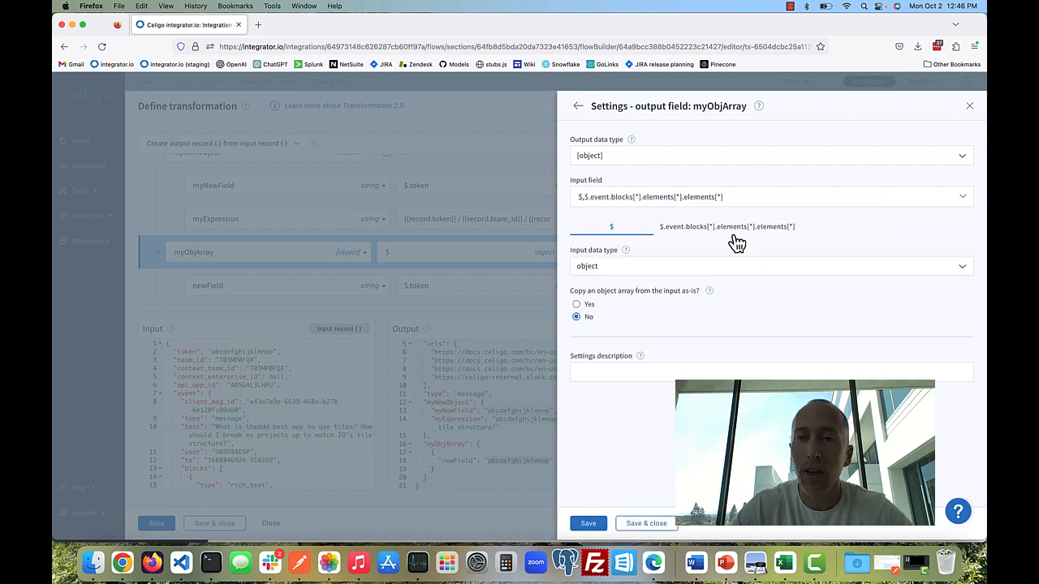
click(653, 526)
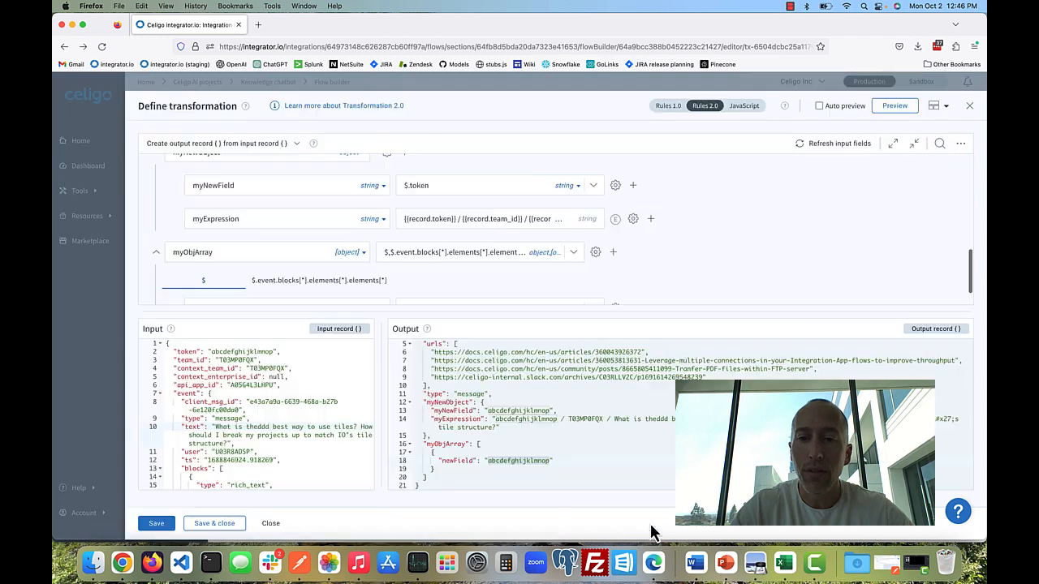
scroll(362, 229, down, 1)
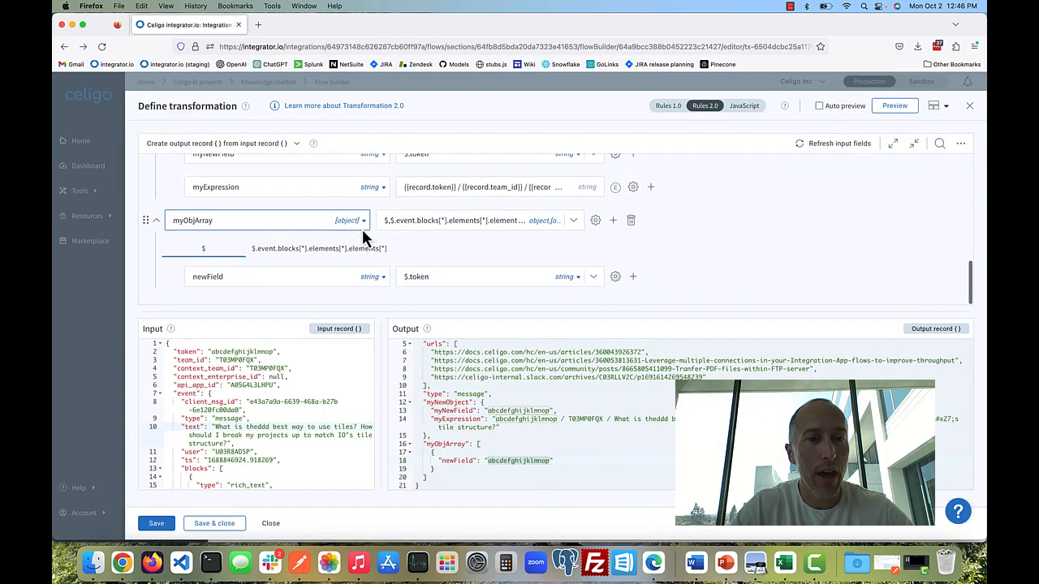
For myObjArray's source $.event.blocks[*].elements[*].elements[*], map newField to $.event.blocks.elements.elements.type.
click(313, 256)
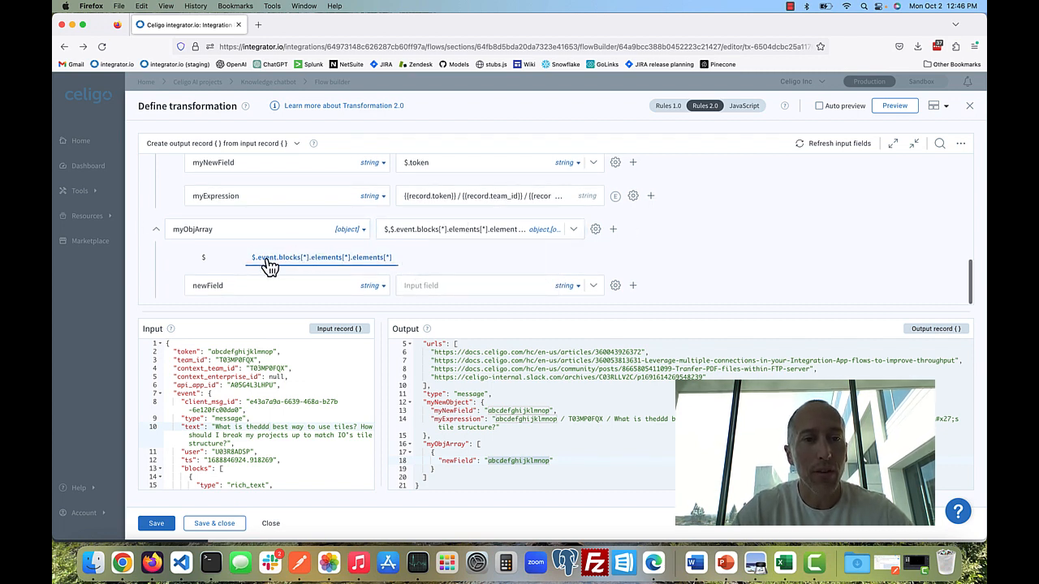
click(437, 280)
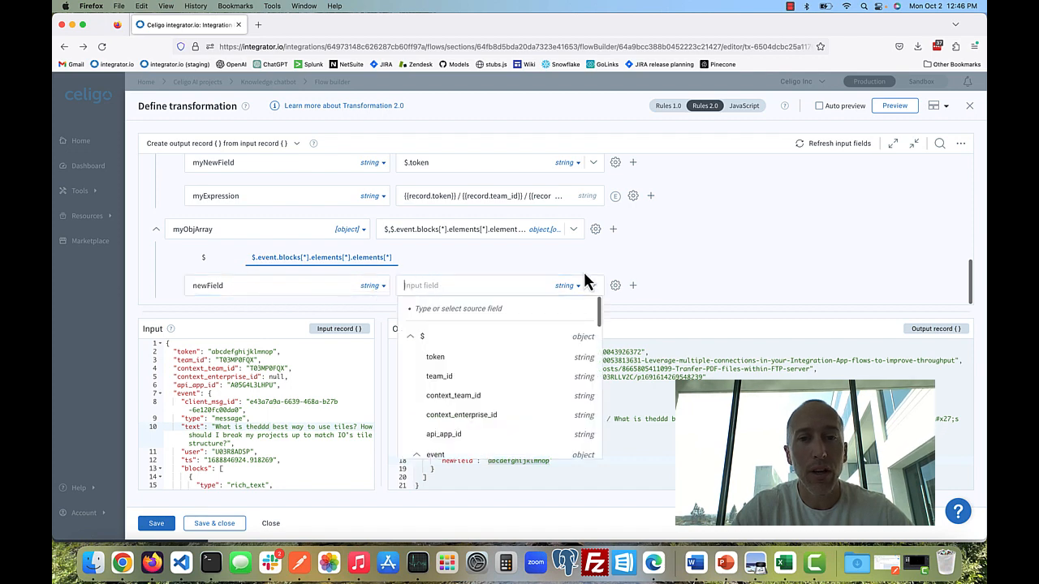
scroll(500, 399, down, 3)
scroll(470, 369, down, 1)
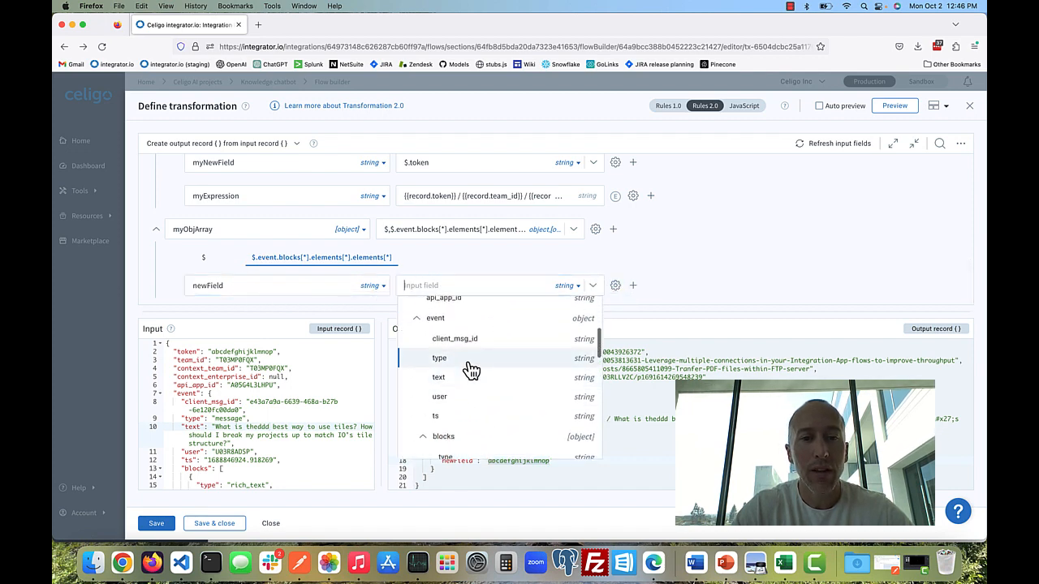
scroll(469, 370, down, 8)
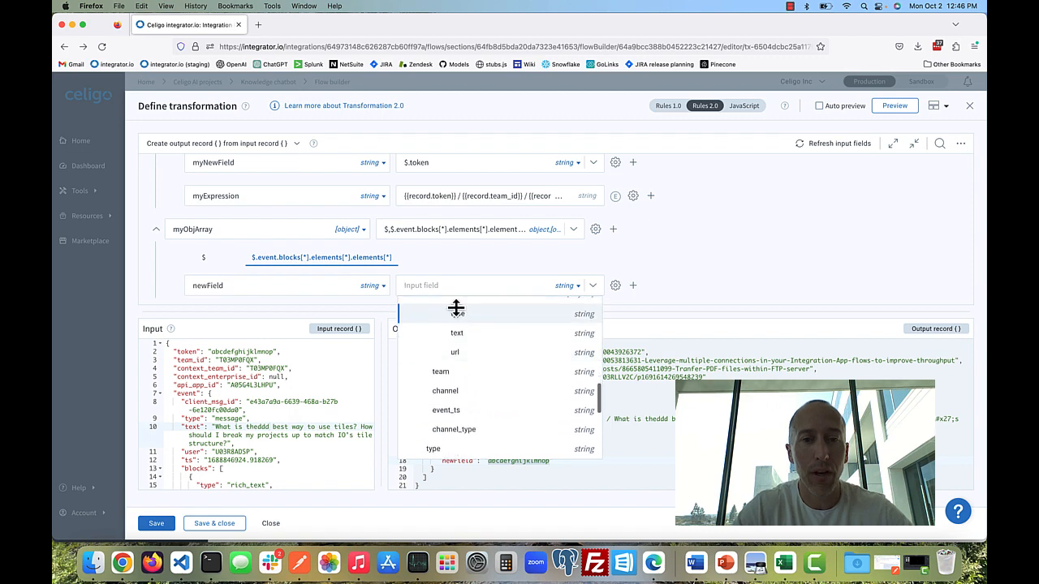
click(459, 315)
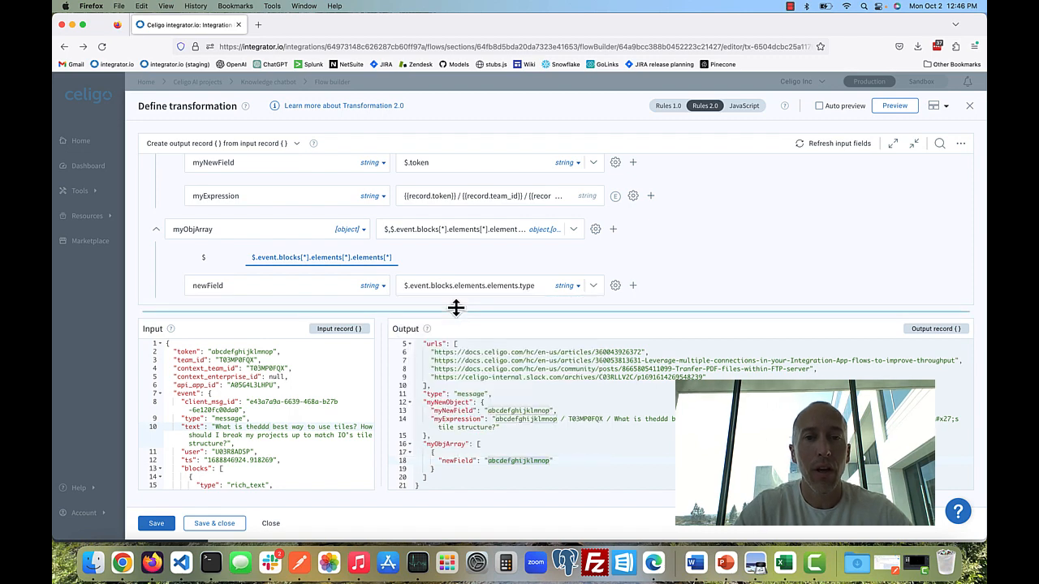
Preview the transformation and compare the newField entries of myObjArray in the output with the element types in the input record.
click(895, 107)
scroll(631, 449, down, 3)
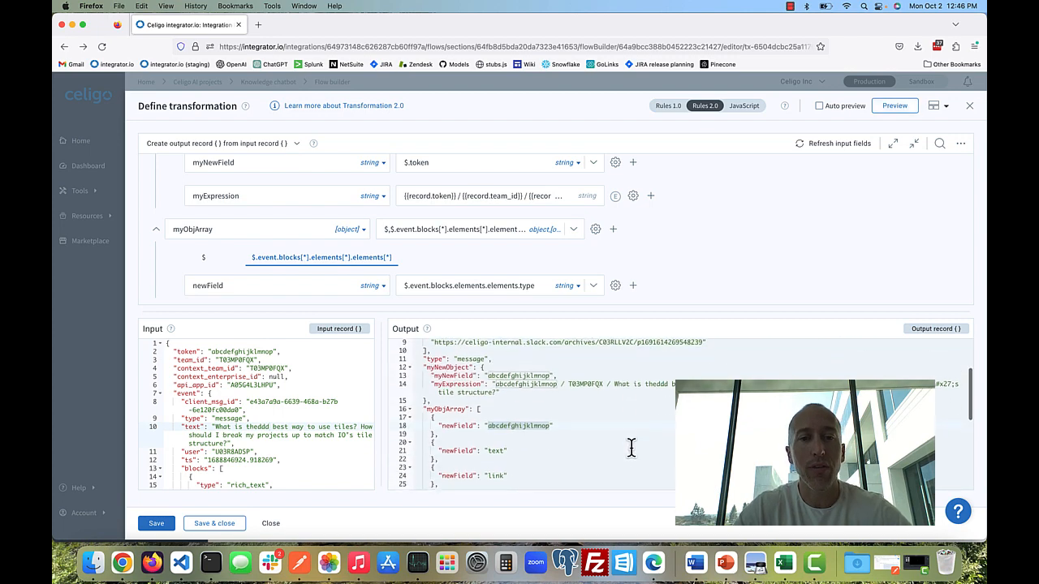
double_click(438, 407)
click(452, 426)
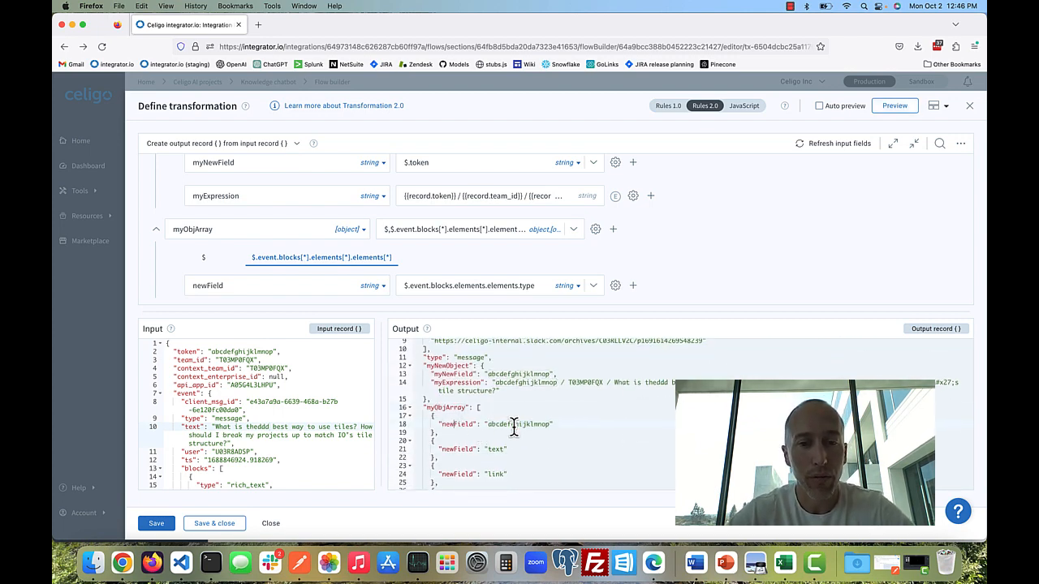
scroll(514, 428, down, 5)
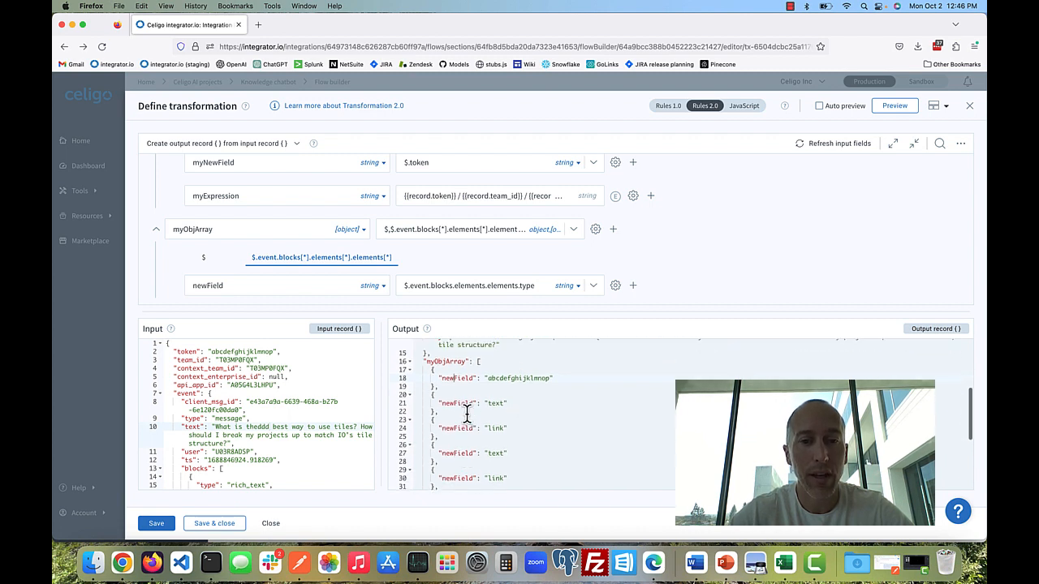
scroll(466, 414, down, 3)
scroll(280, 401, down, 6)
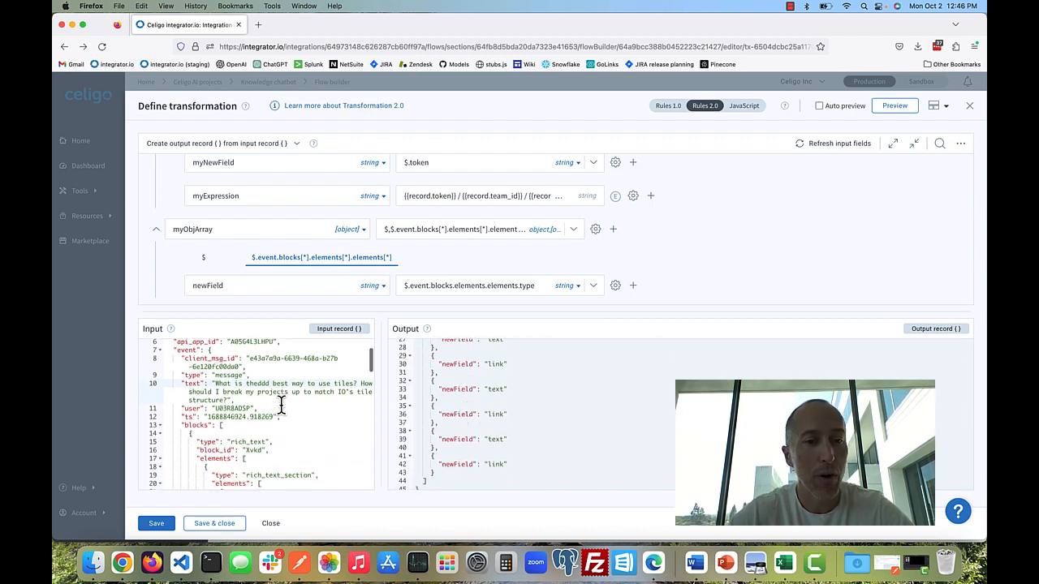
scroll(280, 403, down, 5)
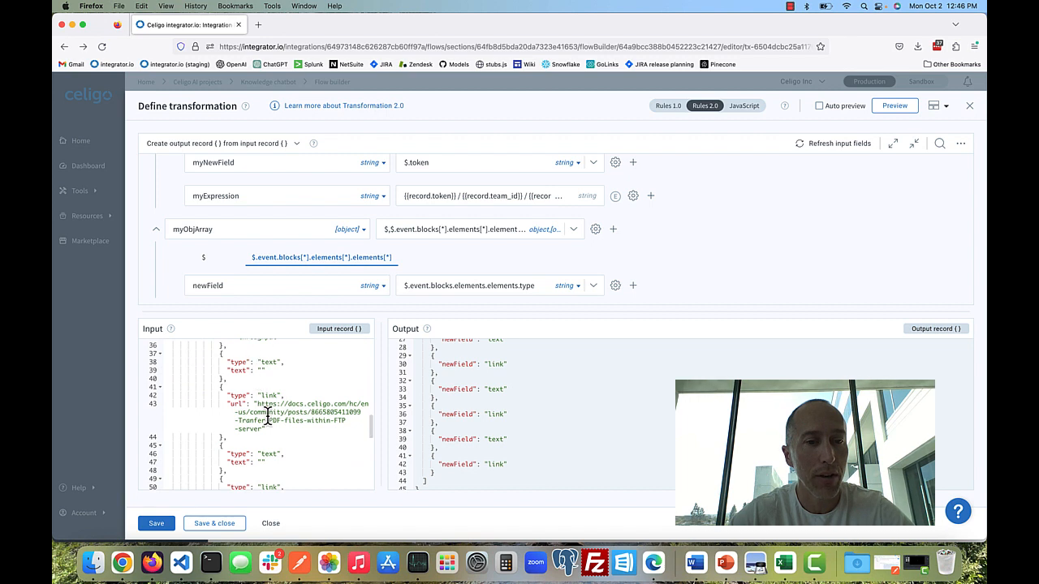
scroll(237, 406, down, 3)
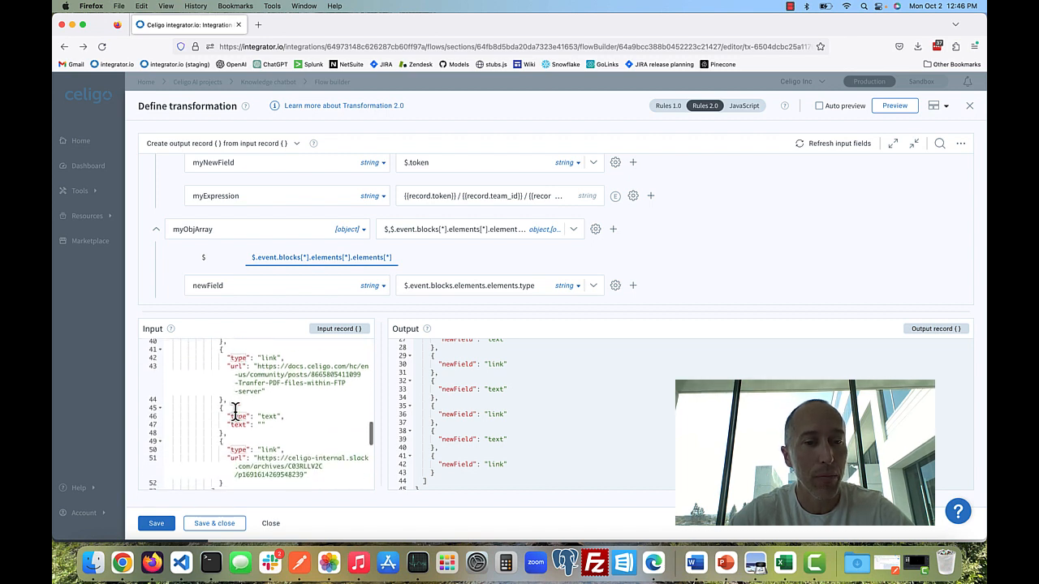
scroll(543, 460, up, 4)
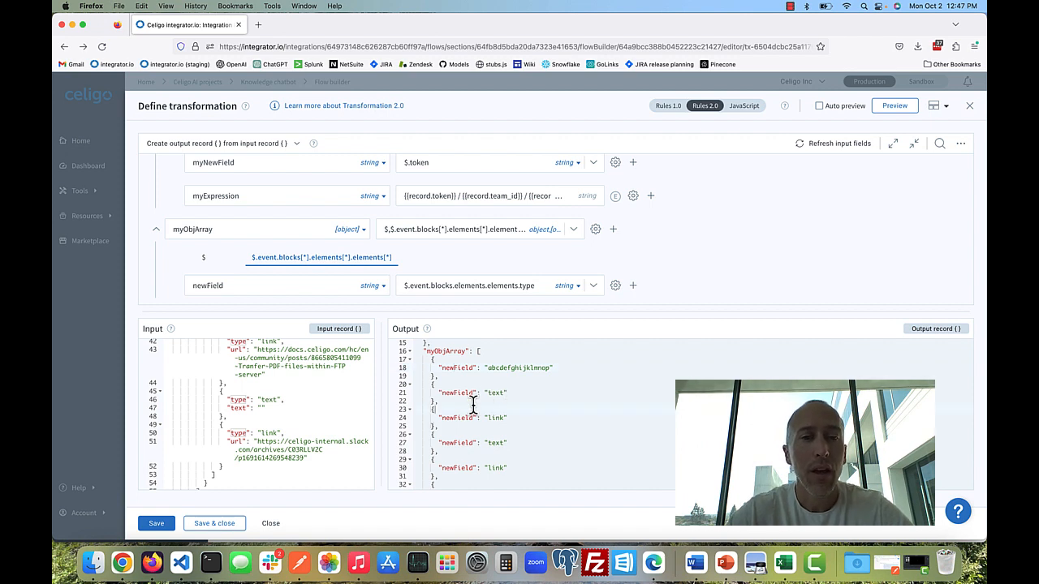
Examine the source fields offered for newField under the elements source and the input path used by the urls mapping.
click(444, 286)
scroll(487, 418, down, 8)
scroll(491, 417, down, 3)
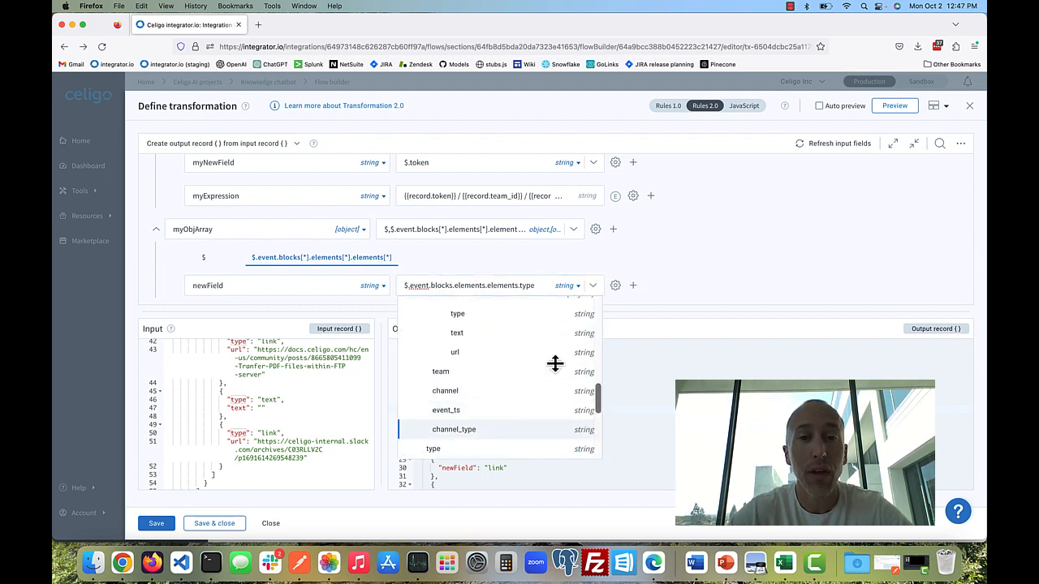
click(696, 287)
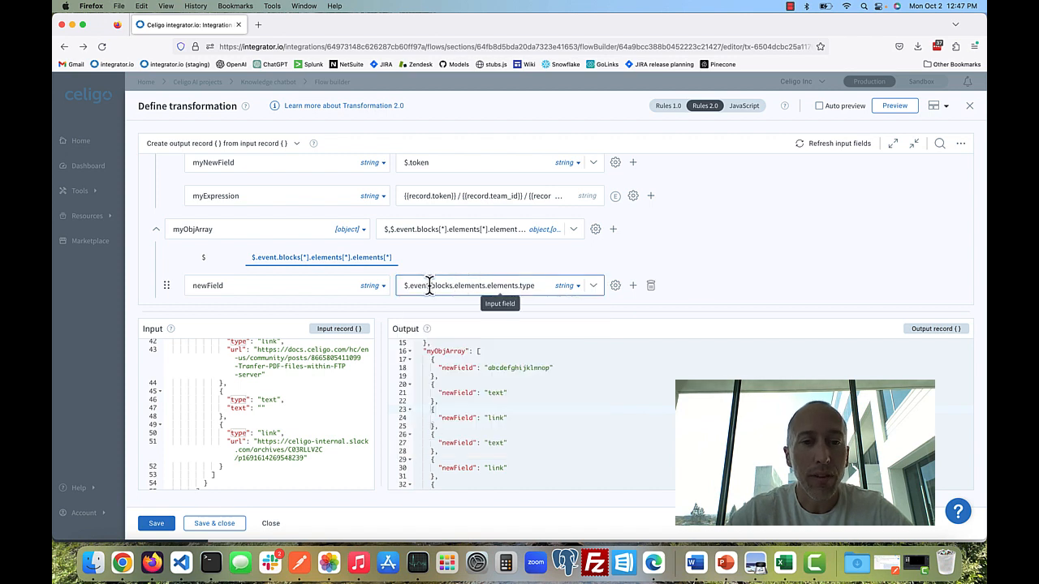
click(430, 286)
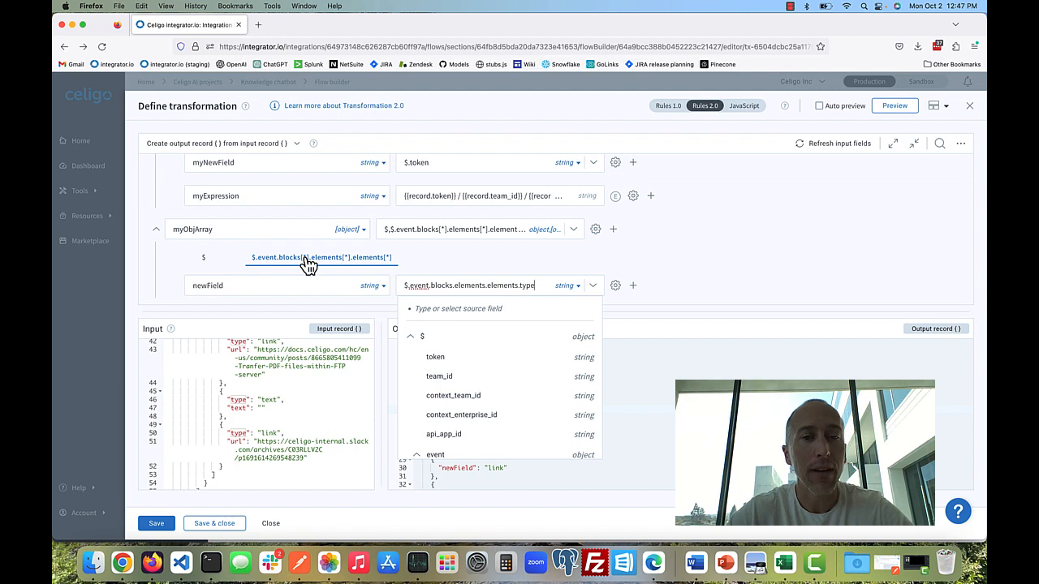
click(426, 196)
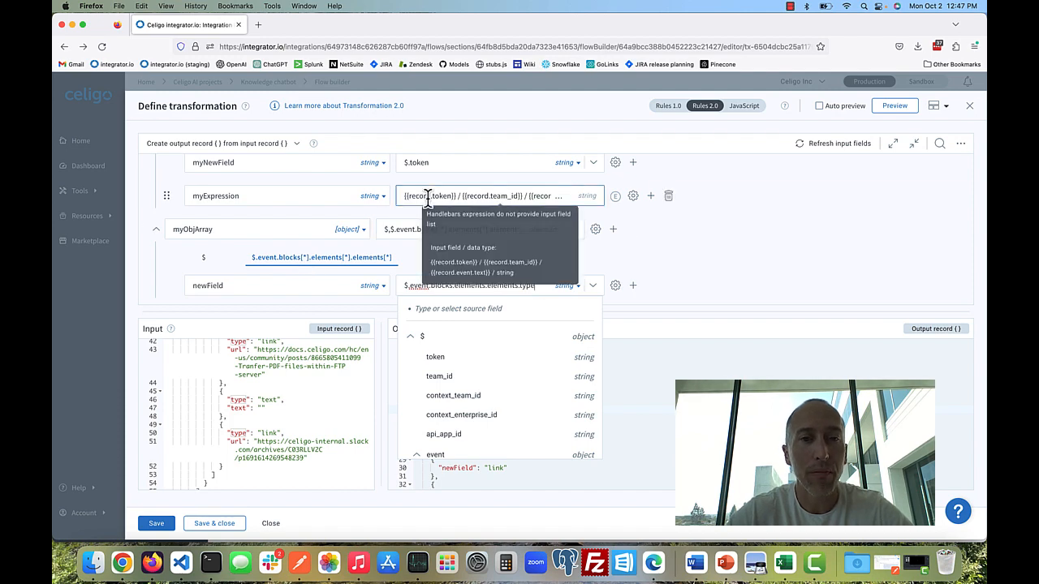
scroll(427, 197, up, 1)
scroll(428, 198, up, 5)
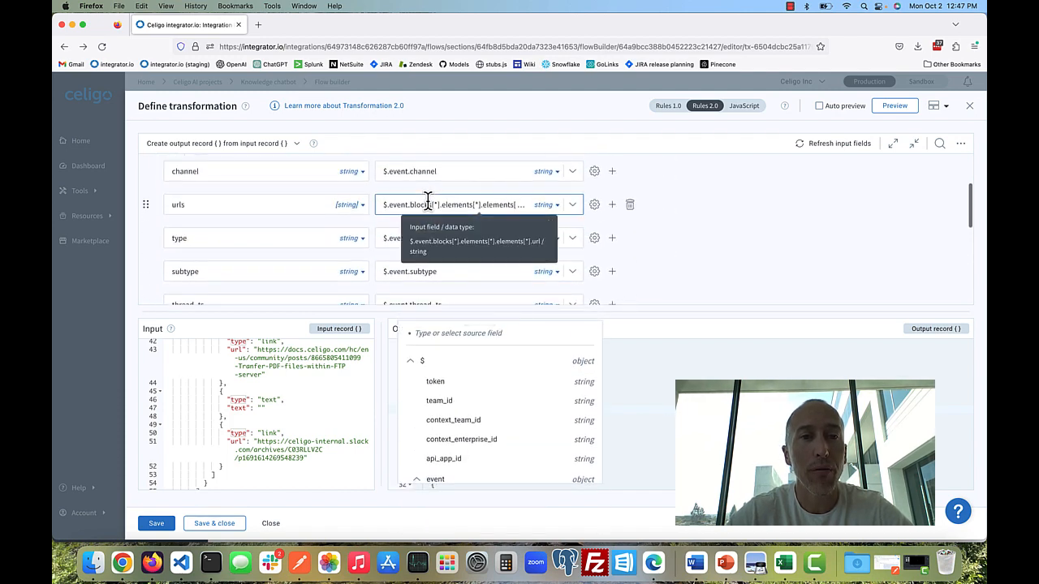
scroll(431, 257, down, 6)
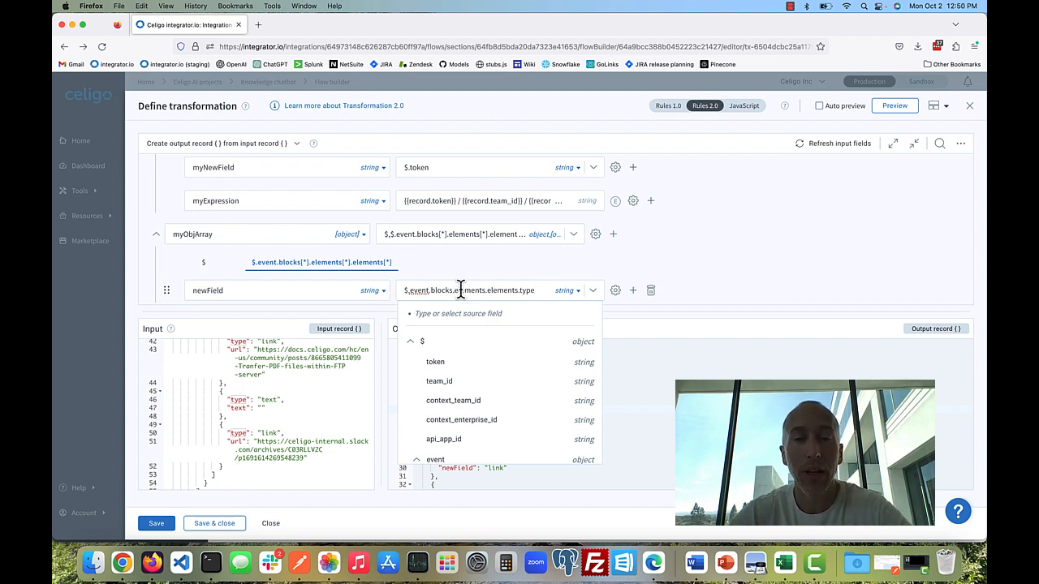
click(677, 265)
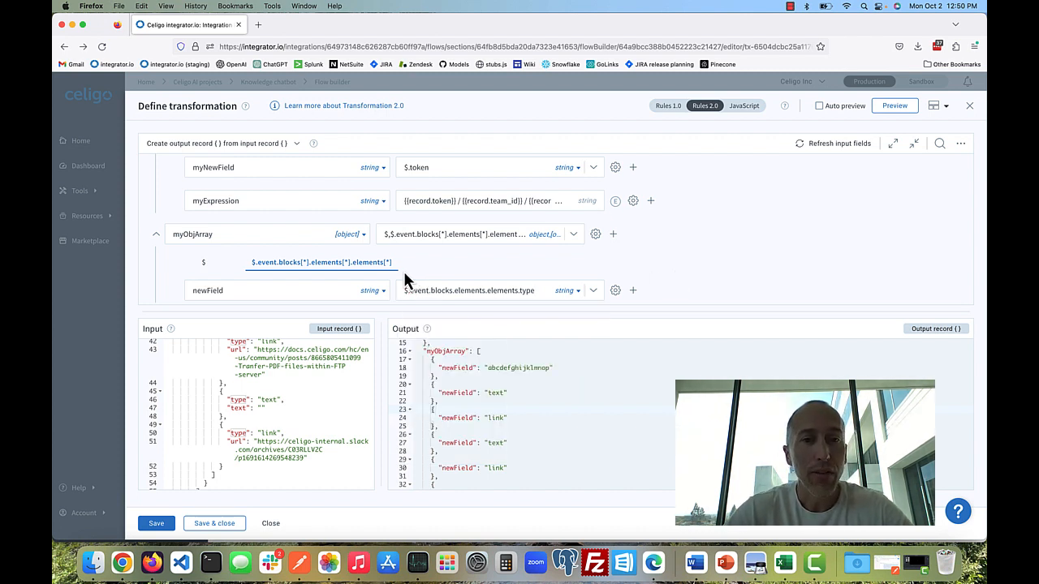
Append $.authorizations[*] as a third input source of myObjArray in its settings, then save and close them.
click(597, 235)
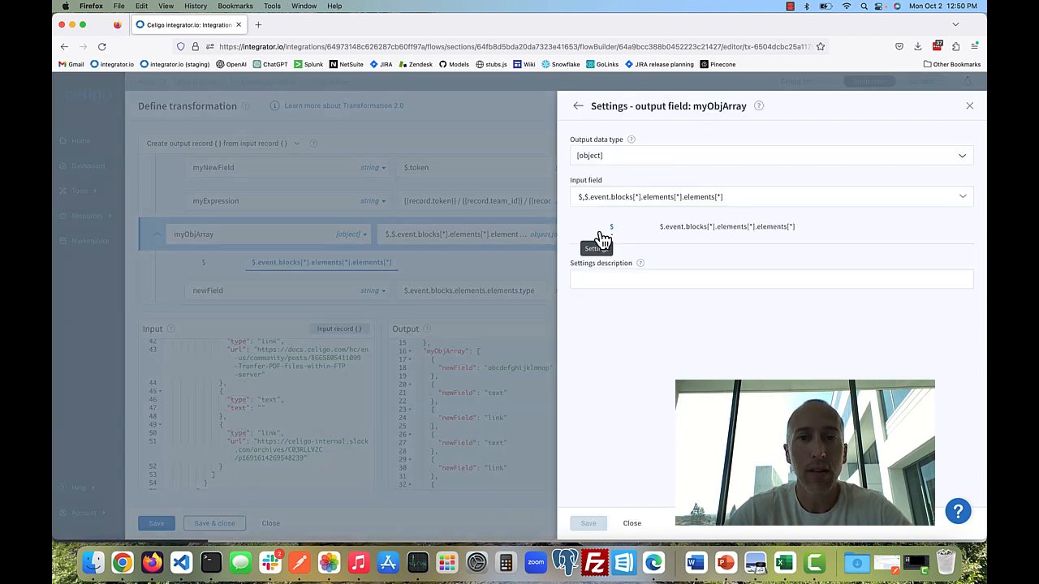
click(748, 197)
text(,)
scroll(715, 353, down, 10)
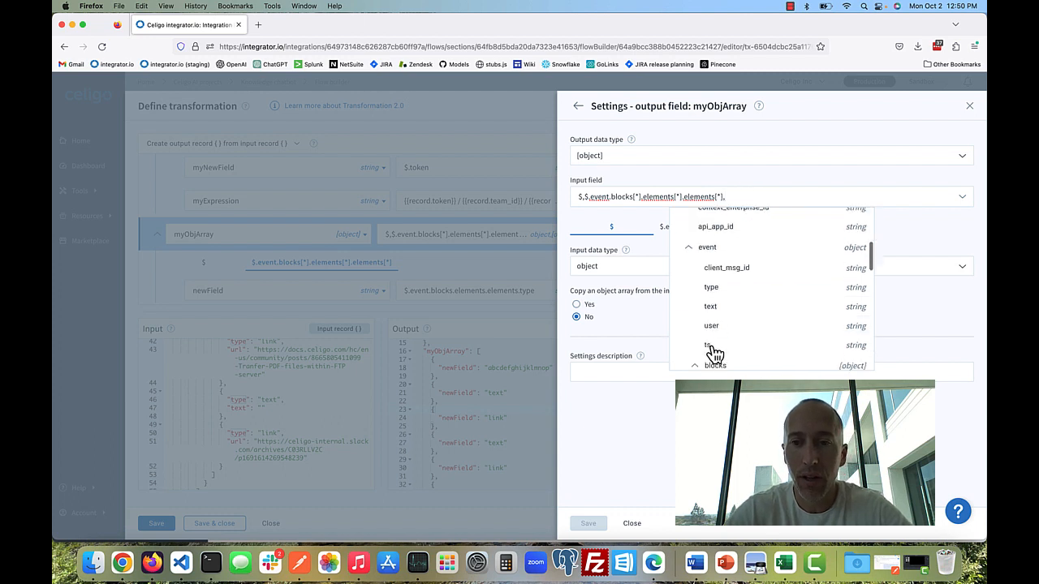
scroll(720, 268, up, 2)
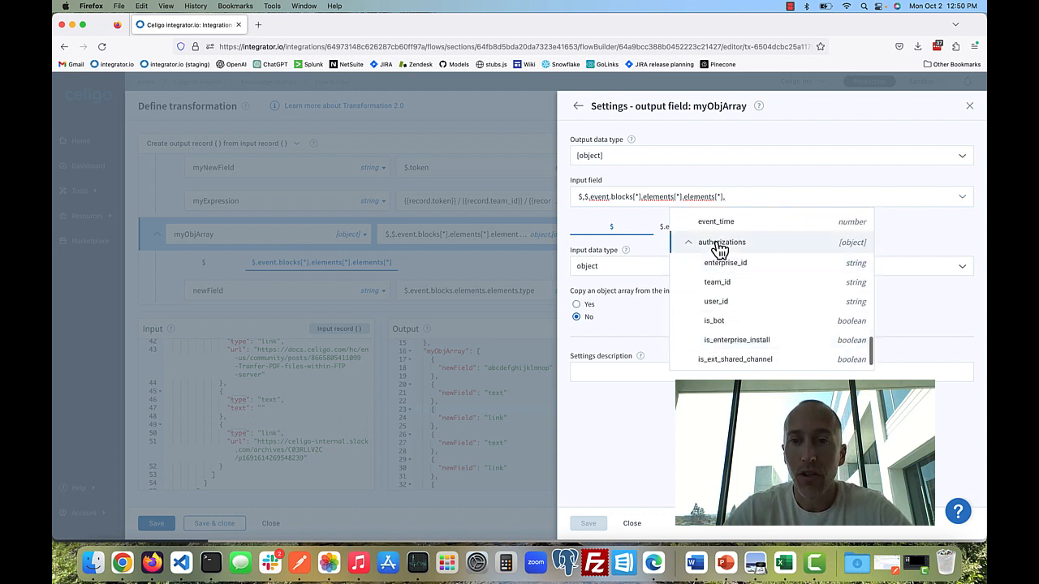
click(718, 245)
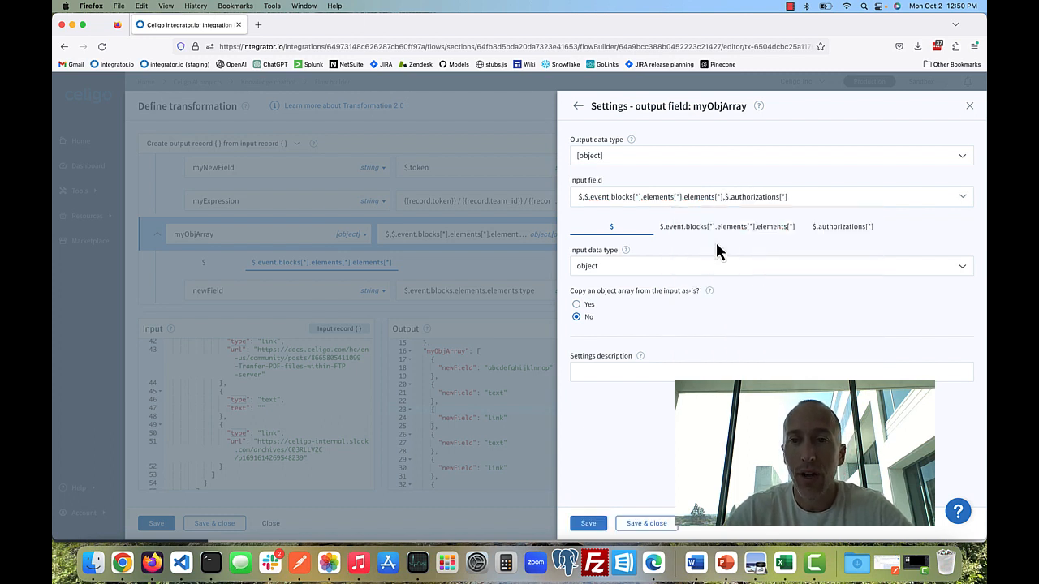
click(639, 523)
For the $.authorizations[*] source of myObjArray, map newField to $.authorizations.team_id.
click(435, 265)
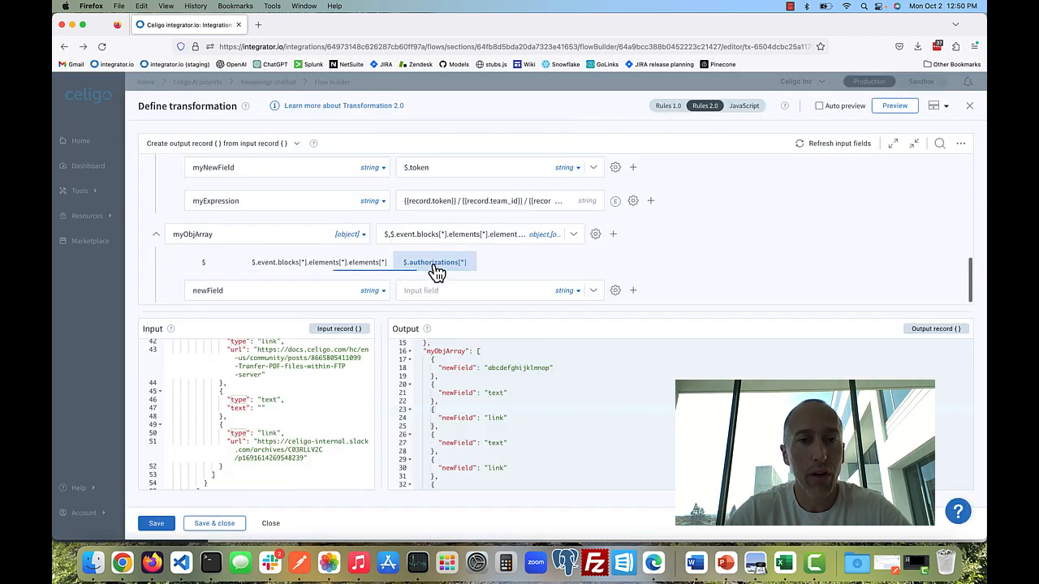
click(428, 291)
scroll(459, 390, down, 5)
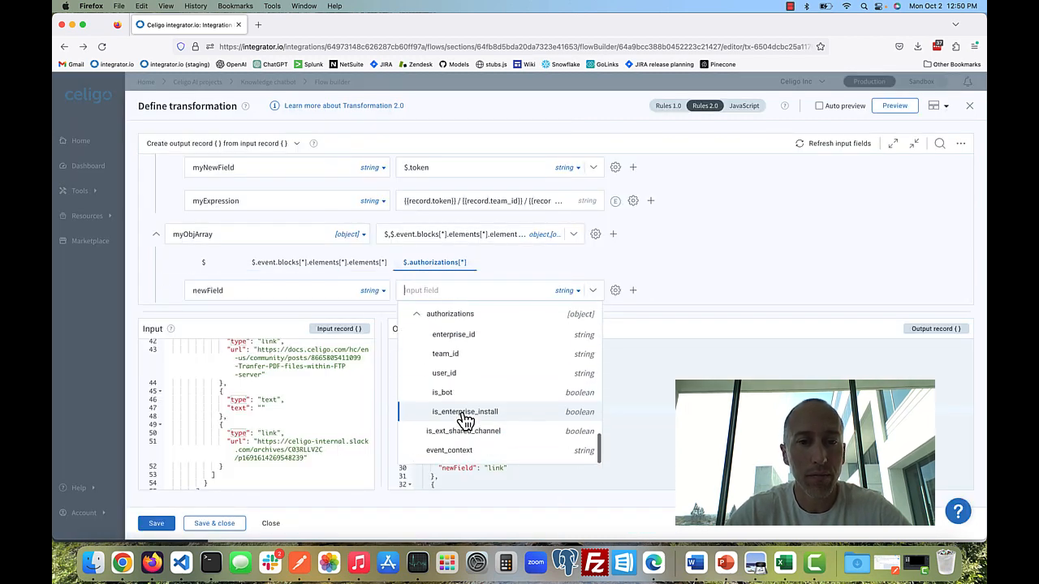
click(456, 364)
Preview the transformation and examine the myObjArray entries in the output from first to last.
click(890, 107)
scroll(625, 443, down, 1)
scroll(625, 442, down, 5)
drag(525, 464, 457, 464)
scroll(458, 464, up, 3)
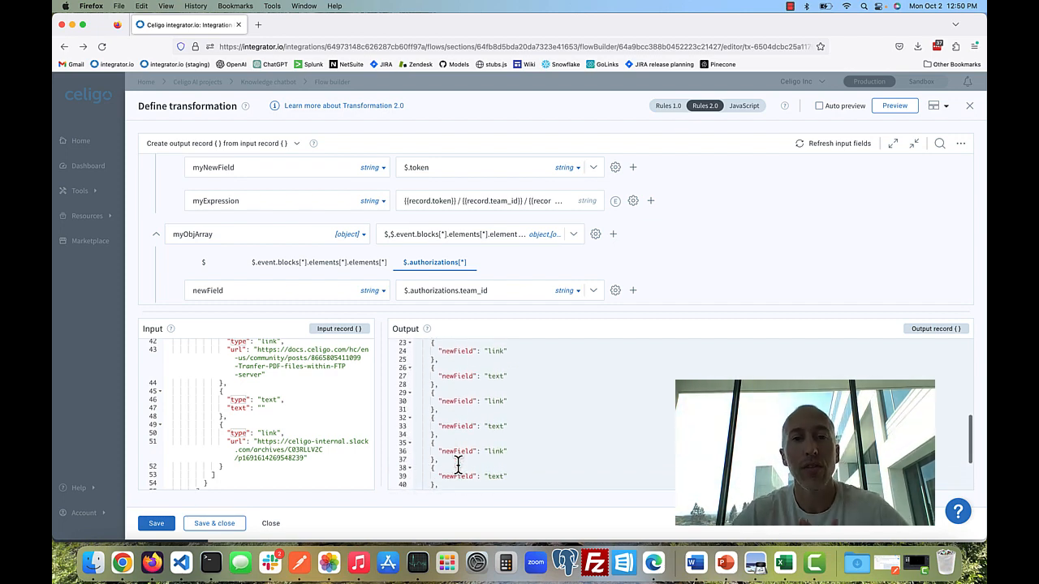
scroll(457, 462, up, 6)
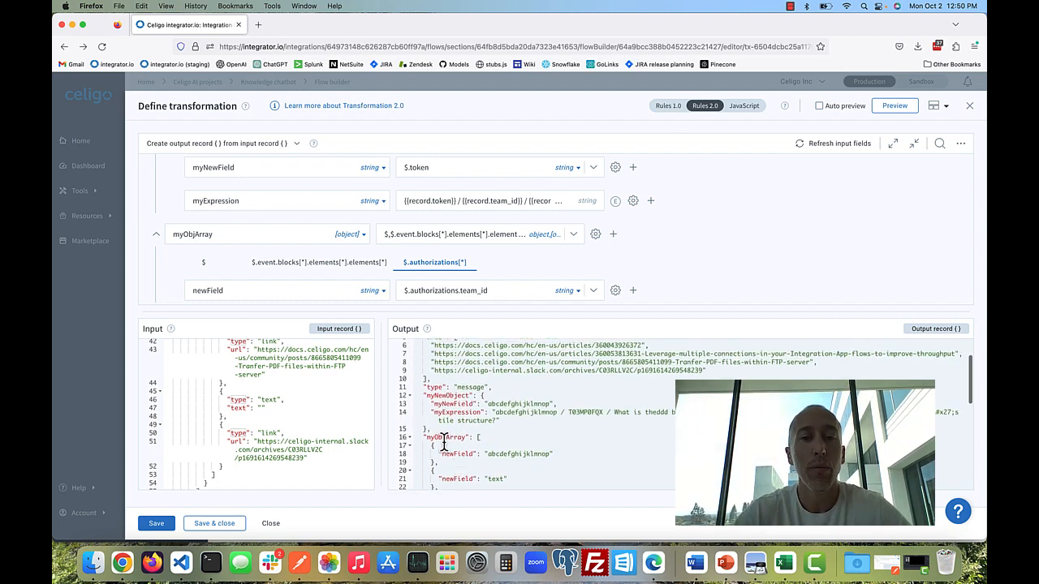
scroll(482, 453, down, 2)
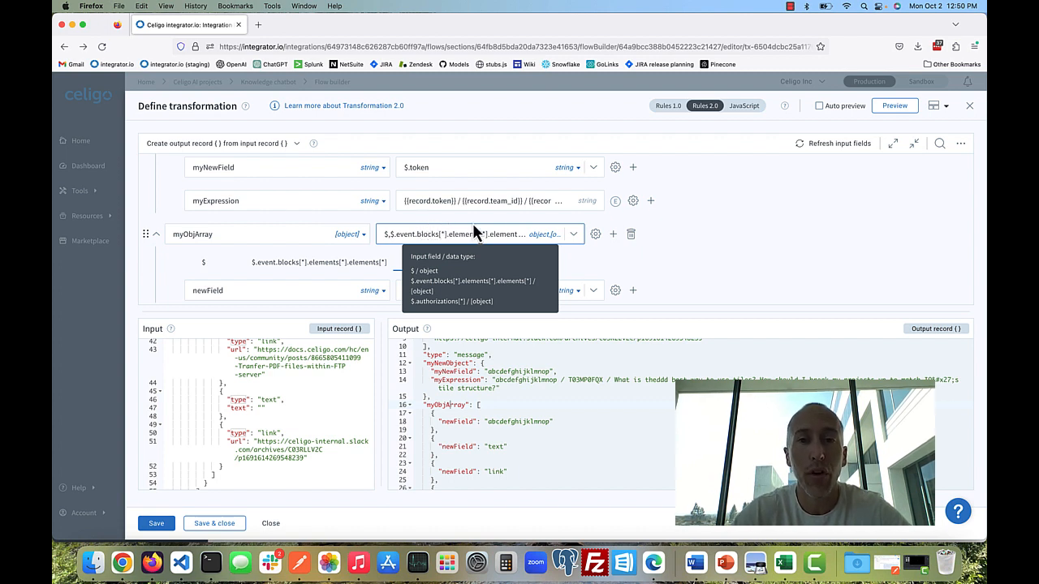
Review myObjArray's settings, checking its input field list, the elements source and the $.authorizations[*] source, then close them without changes.
click(596, 234)
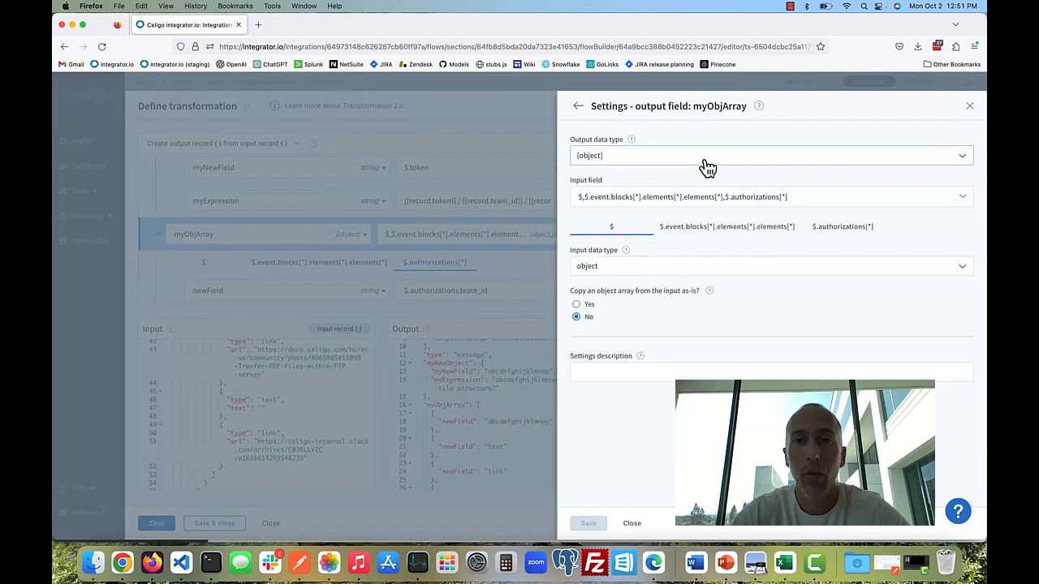
click(787, 197)
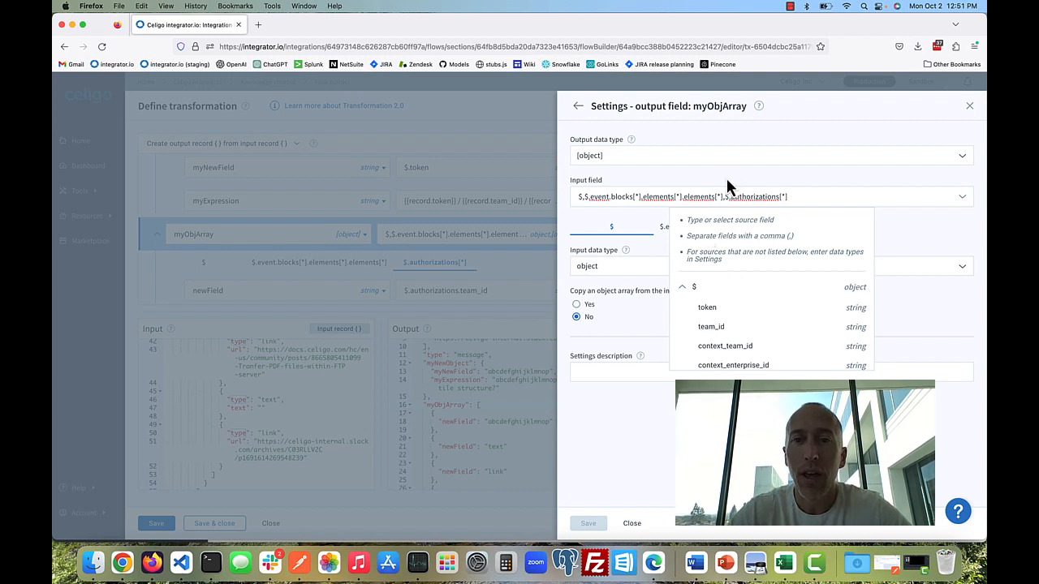
click(725, 176)
click(780, 227)
click(822, 230)
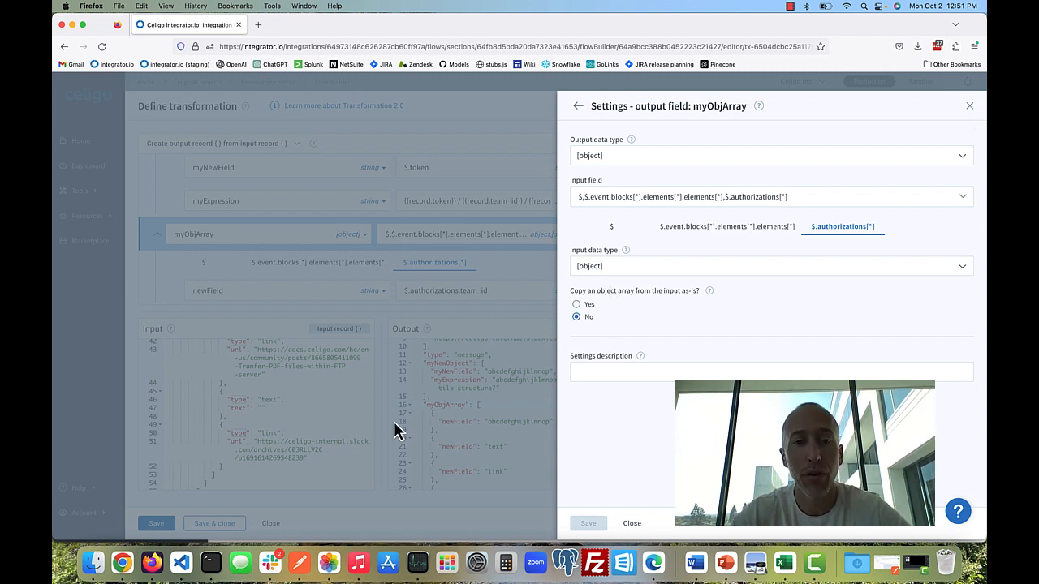
click(969, 105)
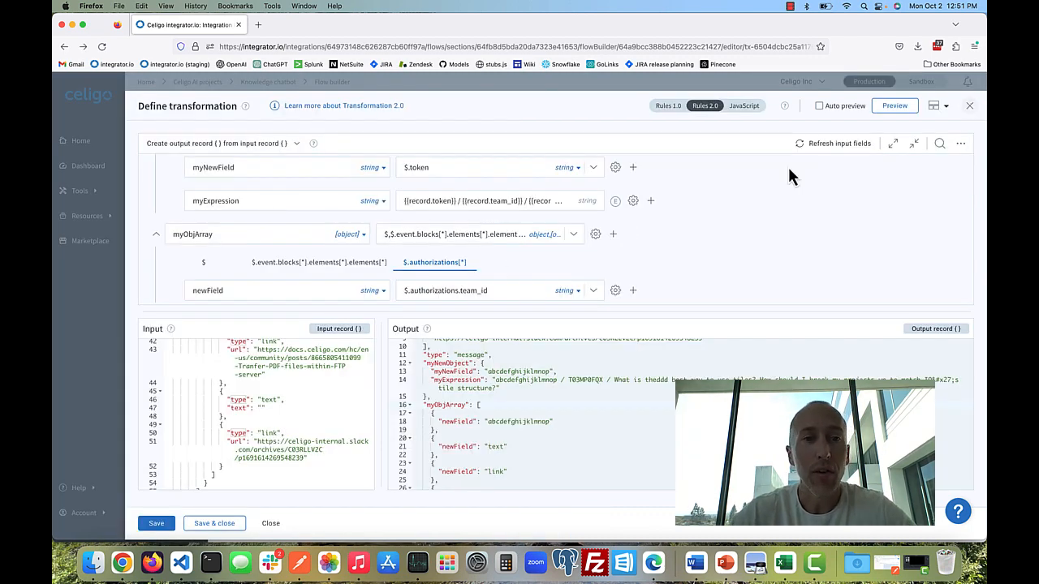
Add an output field named myStrArray below myObjArray and set its data type to [string].
scroll(506, 239, down, 1)
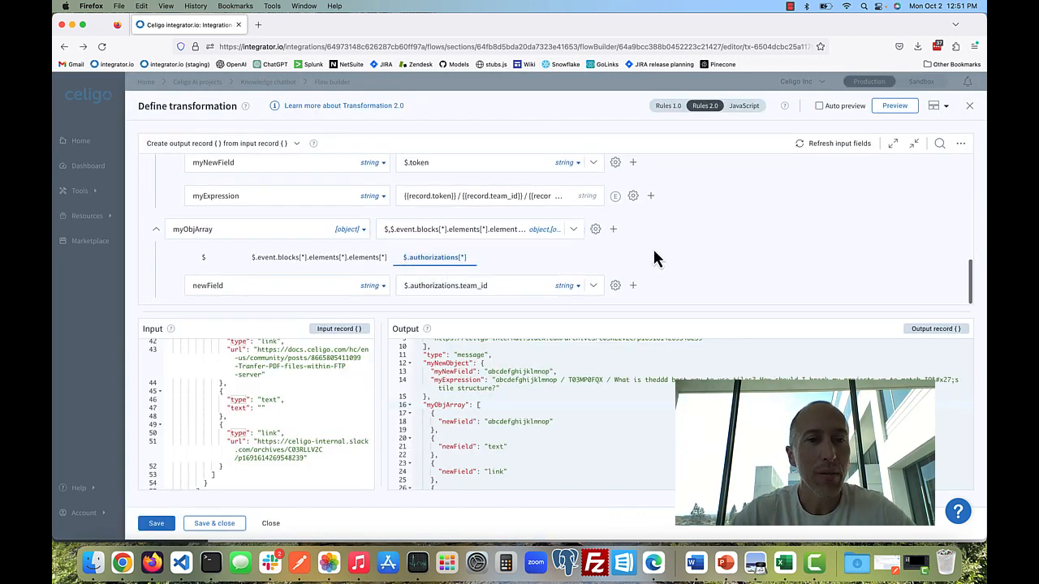
click(616, 231)
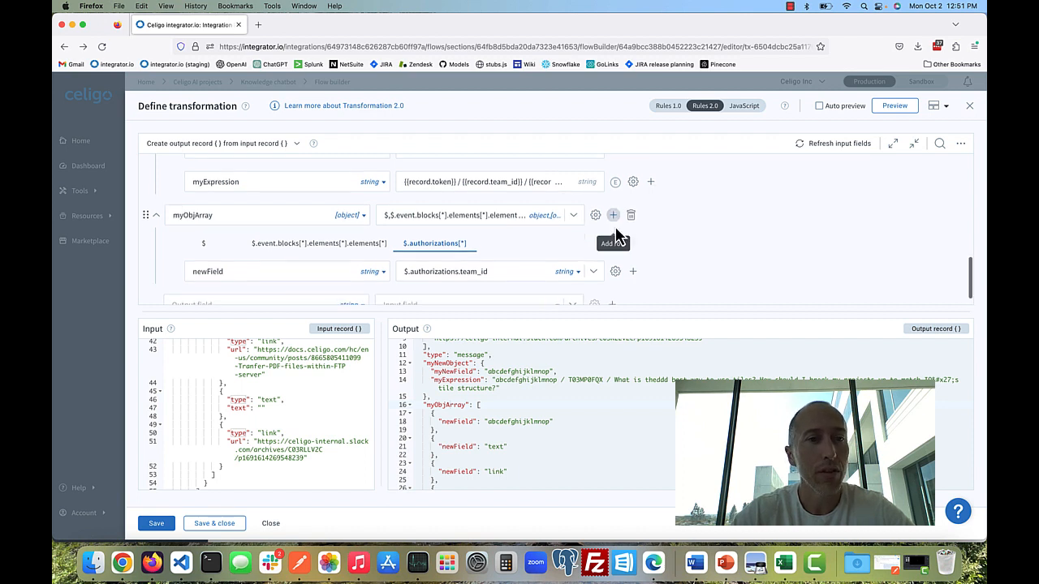
click(239, 301)
text(myS)
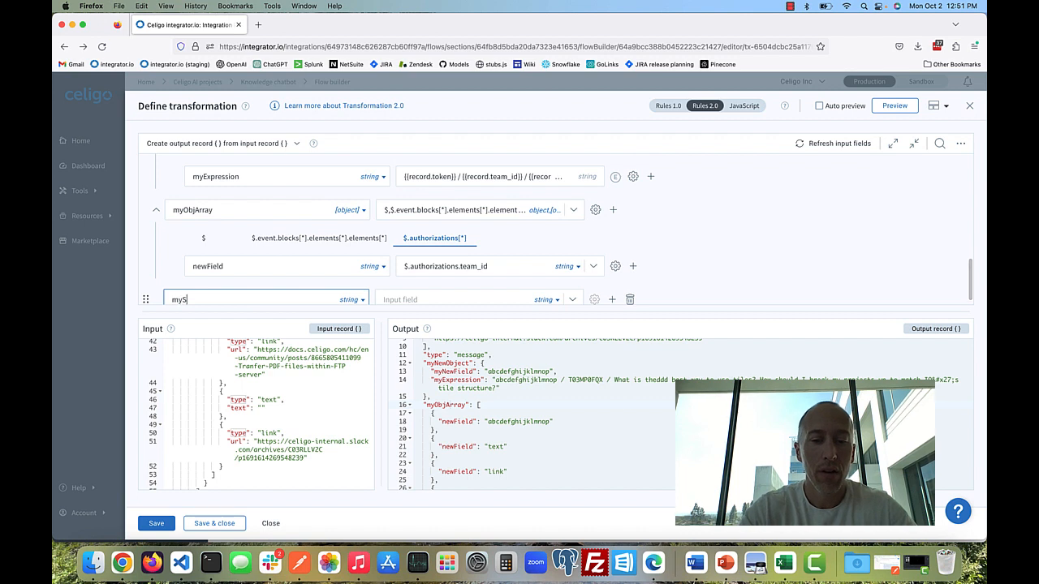
text(trArray)
scroll(248, 270, down, 1)
click(349, 289)
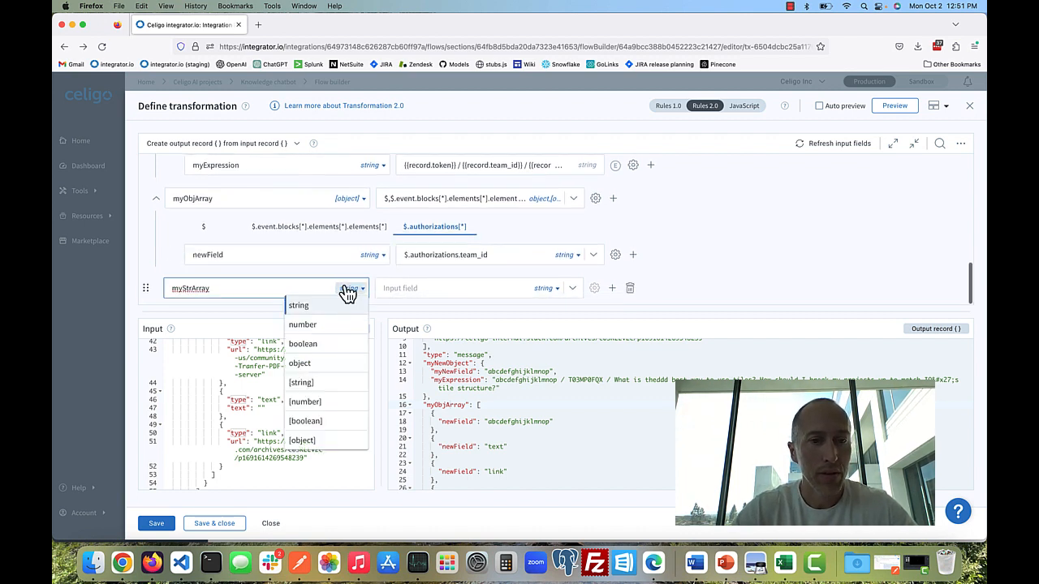
click(323, 384)
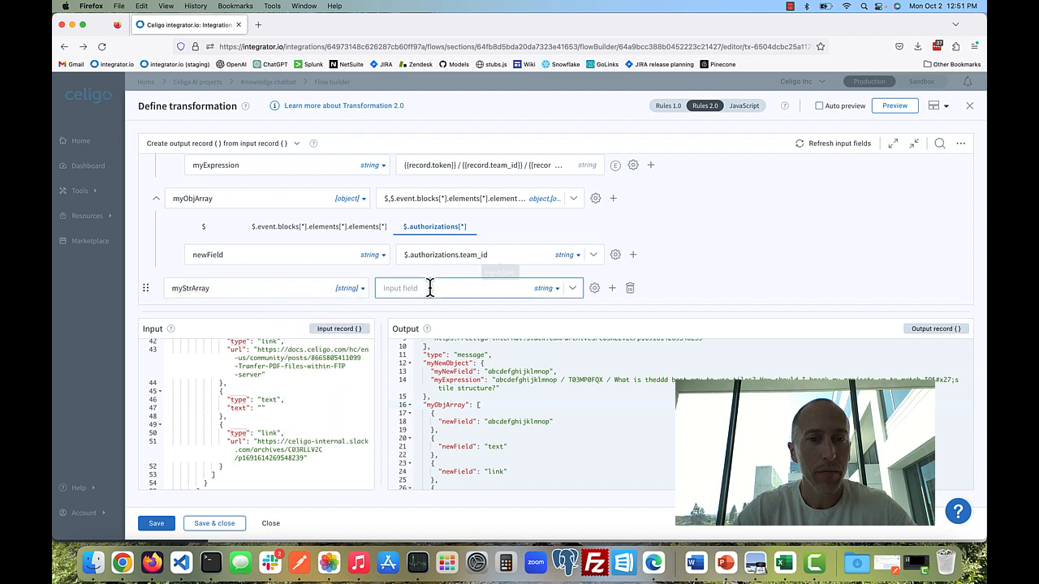
Map myStrArray to the type field of the innermost elements array under $.event.blocks[*].elements[*].
click(430, 288)
scroll(438, 410, down, 10)
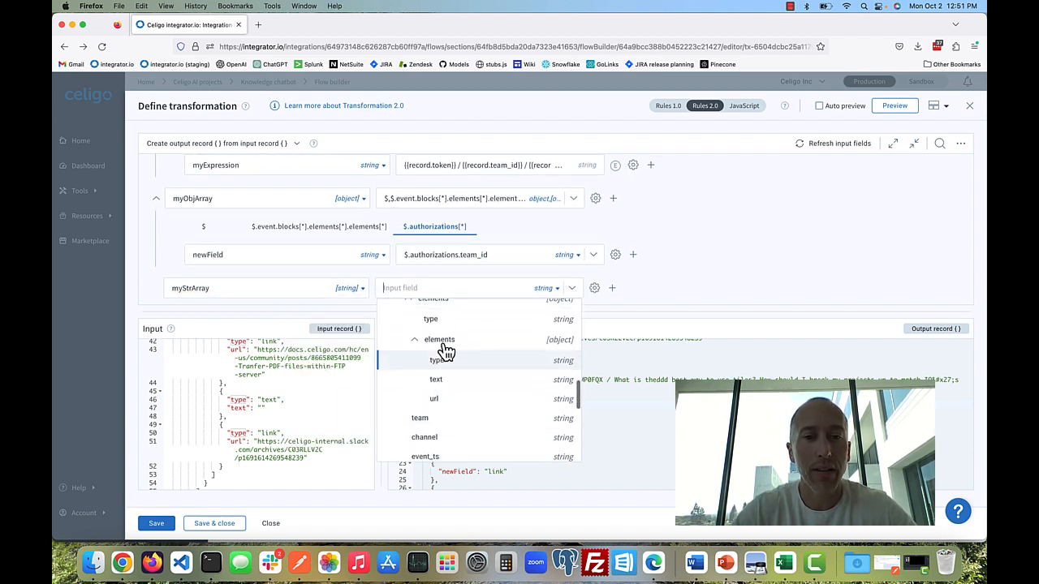
scroll(446, 348, down, 2)
scroll(446, 348, up, 2)
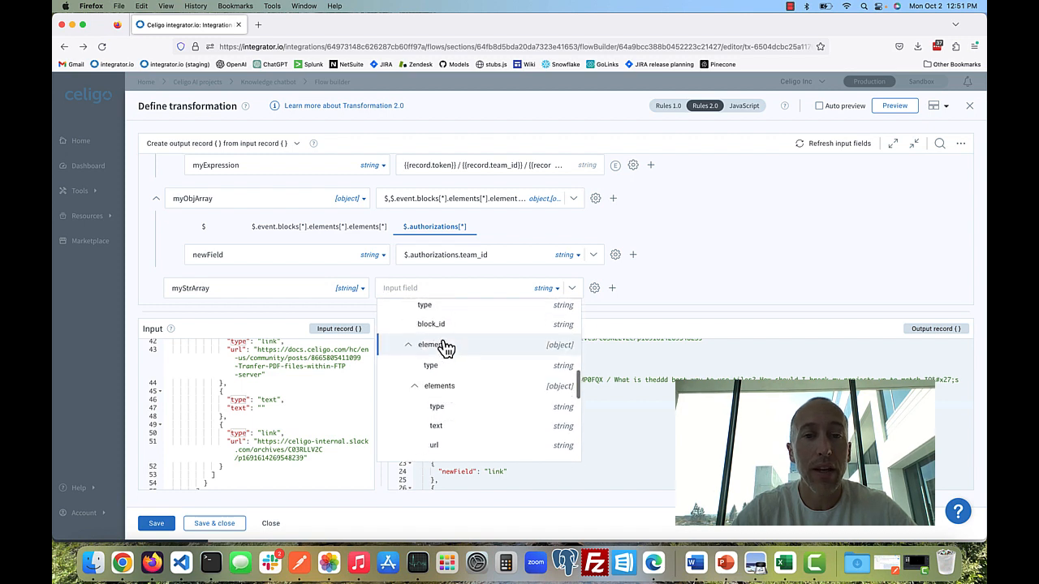
click(449, 408)
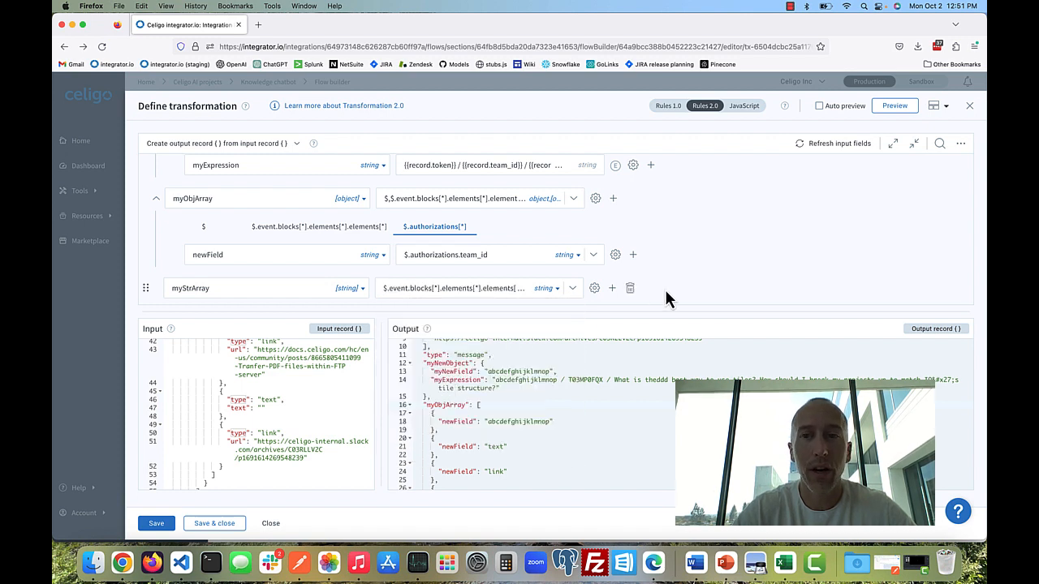
Preview the transformation and examine the myStrArray values at the end of the output.
click(889, 106)
scroll(604, 445, down, 8)
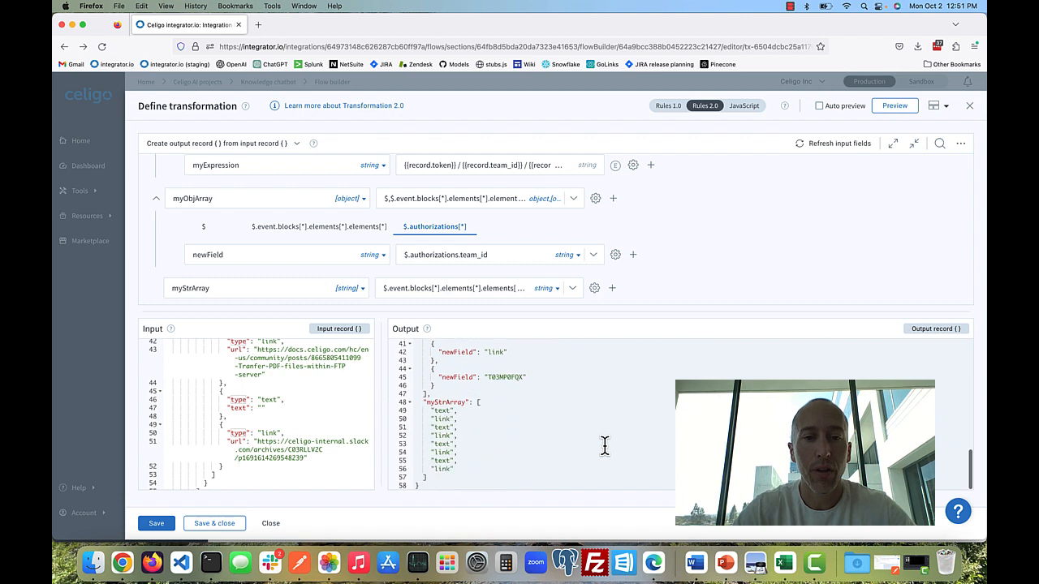
drag(429, 411, 452, 475)
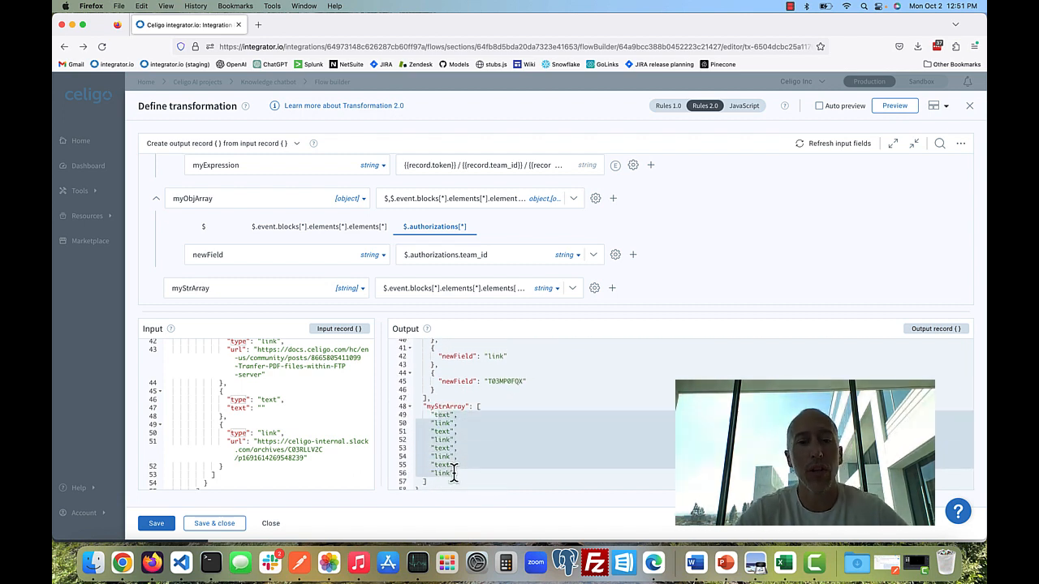
click(454, 475)
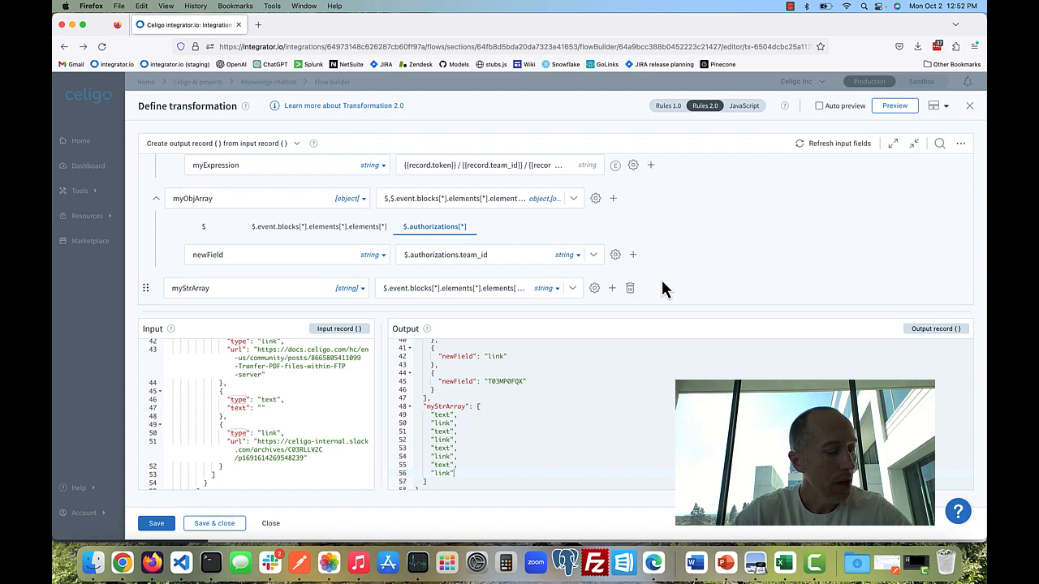
Close the transformation editor and discard the unsaved changes, returning to the flow.
click(972, 109)
click(491, 335)
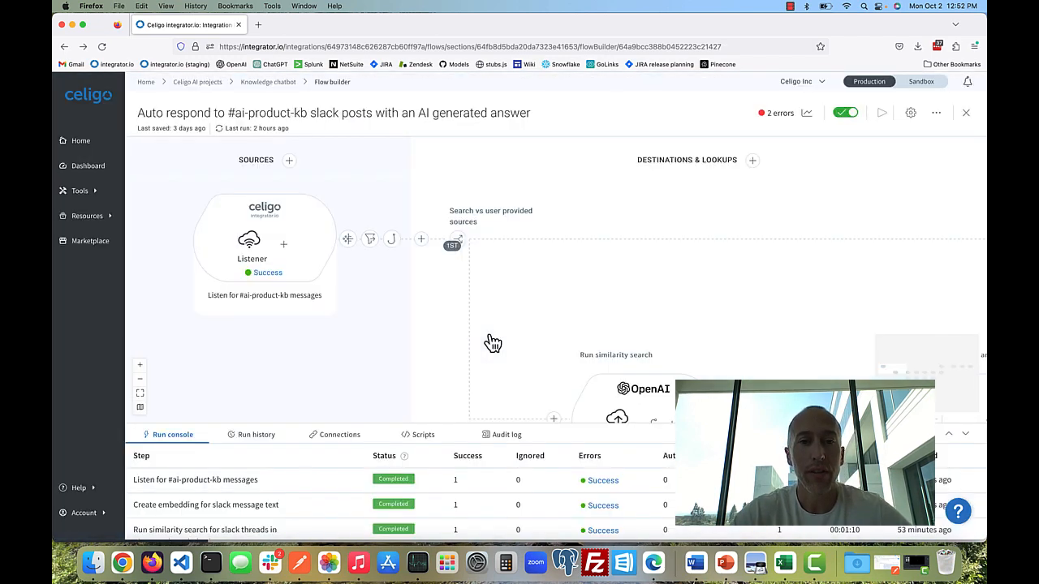